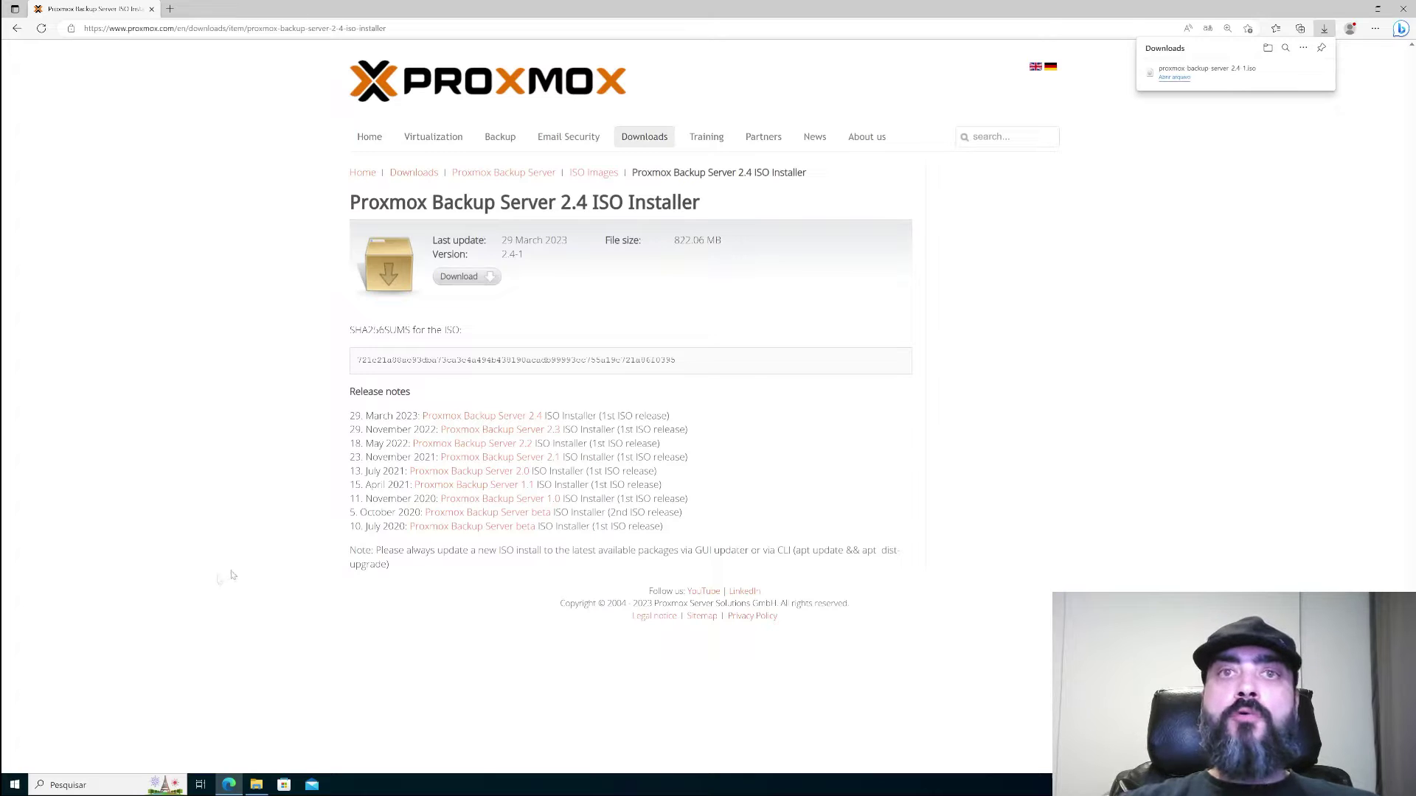
- Check the downloaded ISO in File Explorer's Downloads folder
left_click(256, 784)
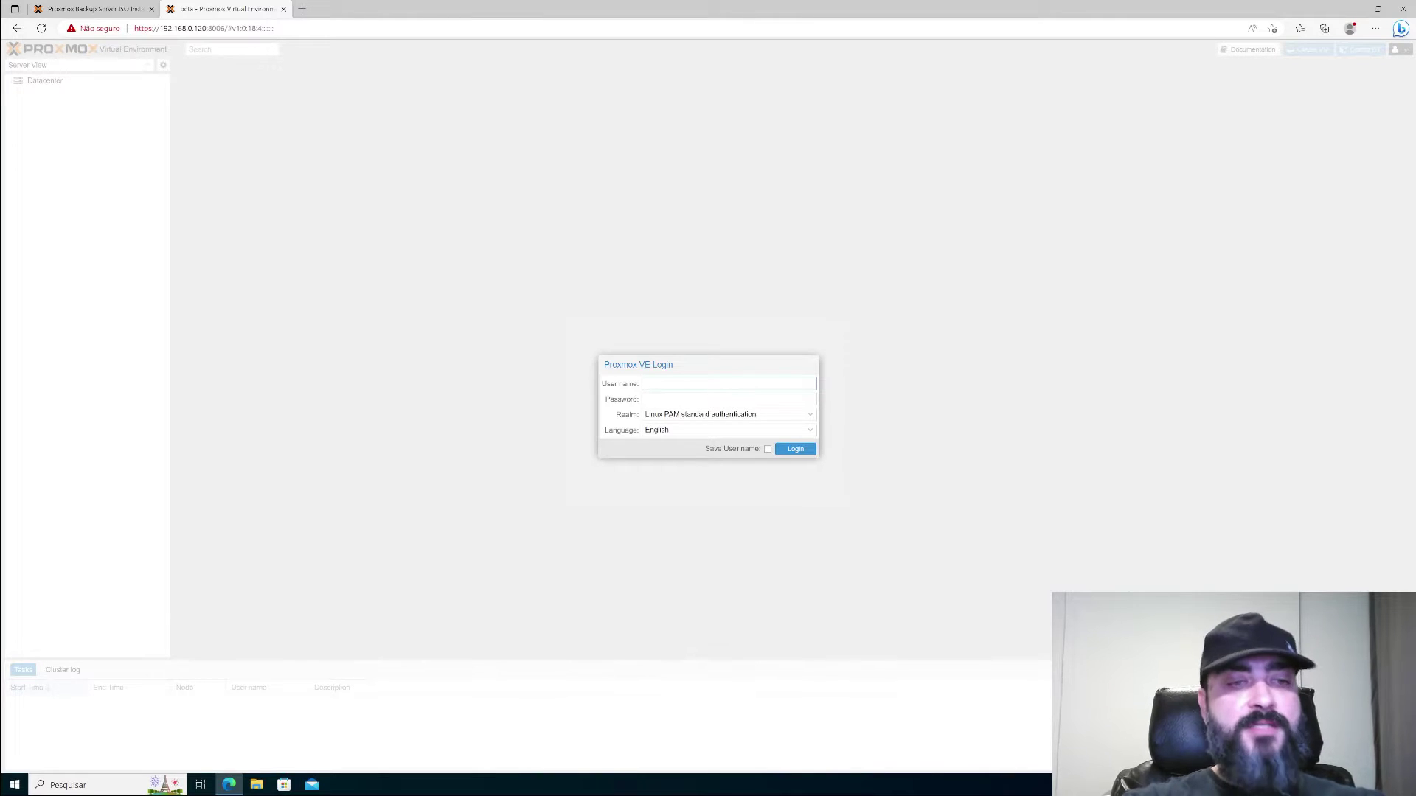
- Log in as root with the account password and expand node beta to list its storages
type("root")
key("Tab")
type("*")
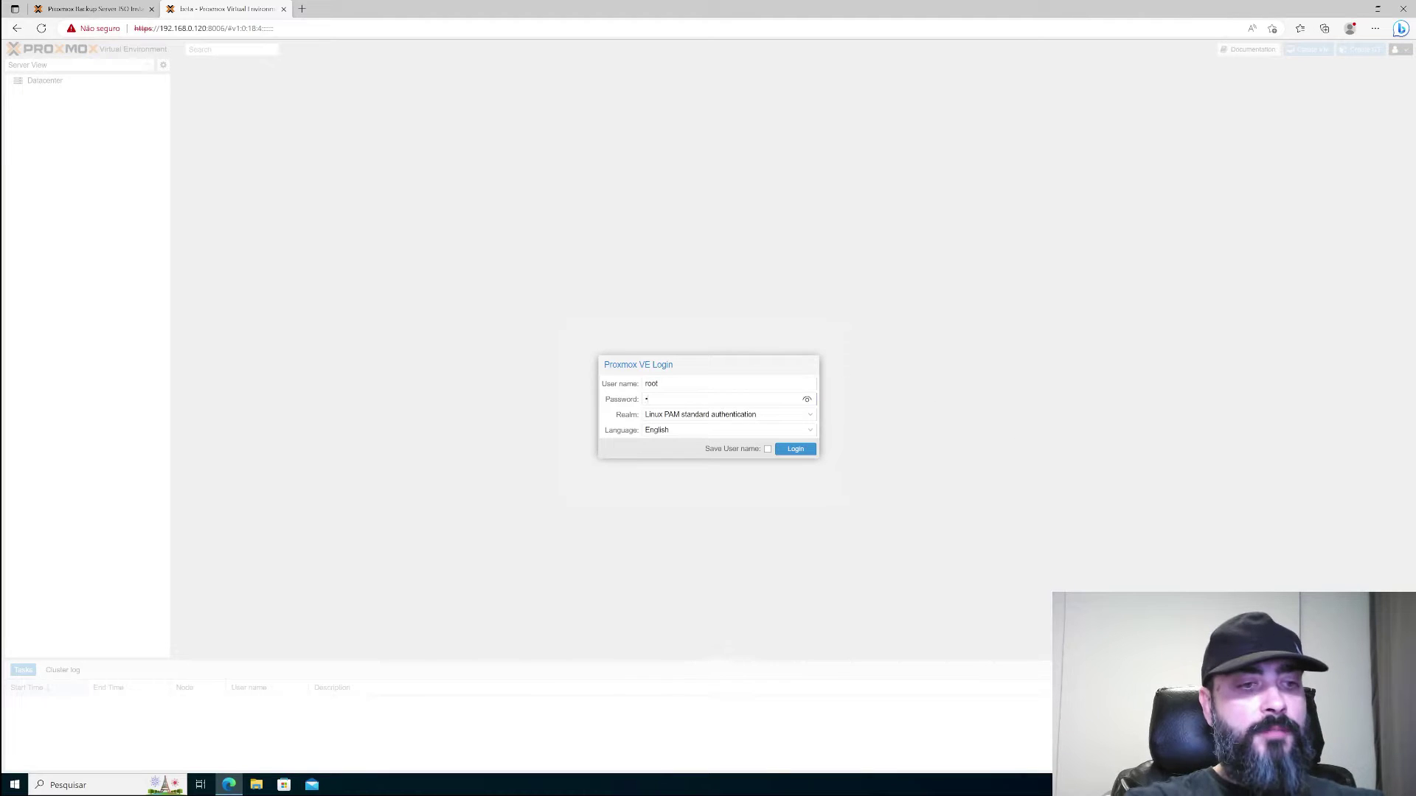
key("Return")
key("Return")
left_click(19, 95)
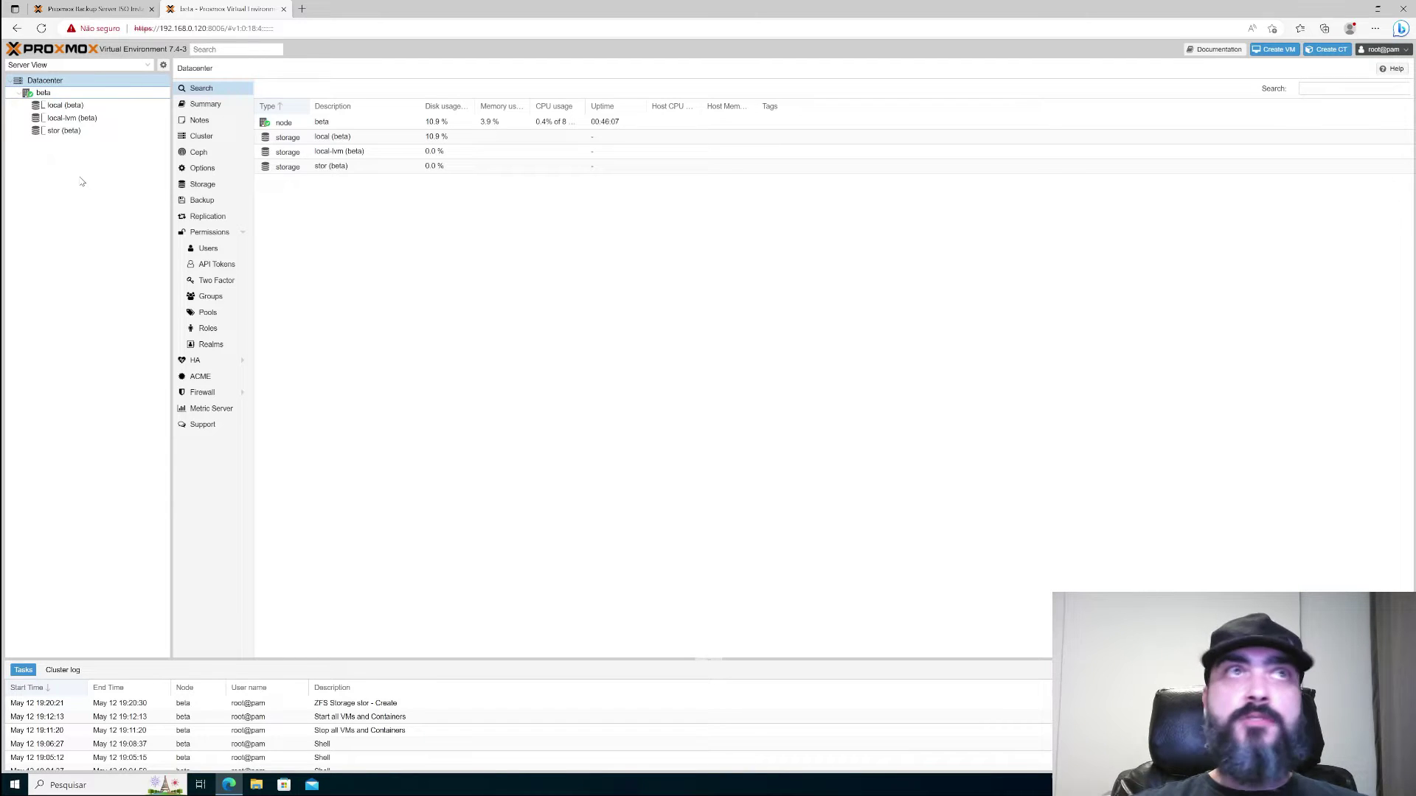
- Upload proxmox-backup-server_2.4-1.iso from Downloads into the ISO Images of local storage on beta
left_click(61, 107)
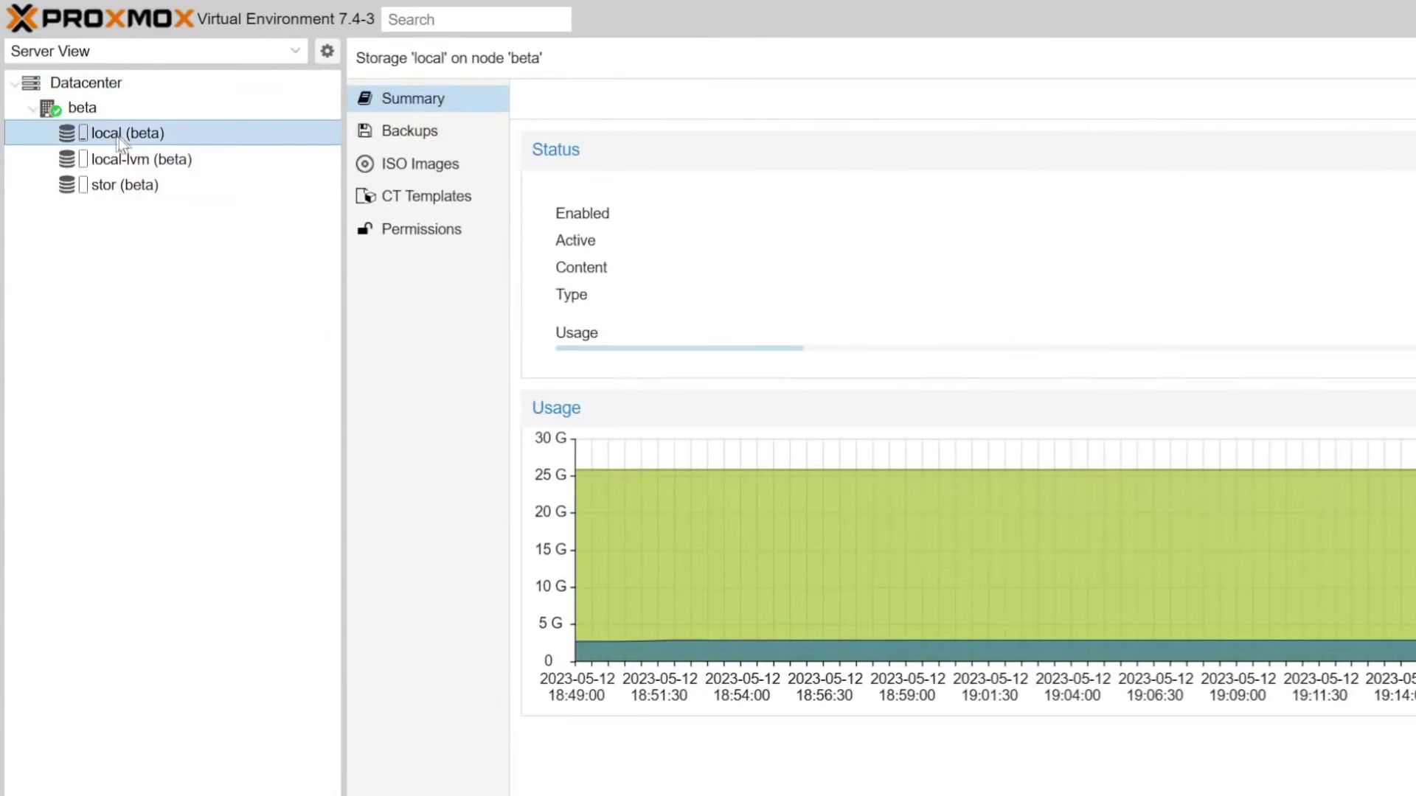
left_click(435, 173)
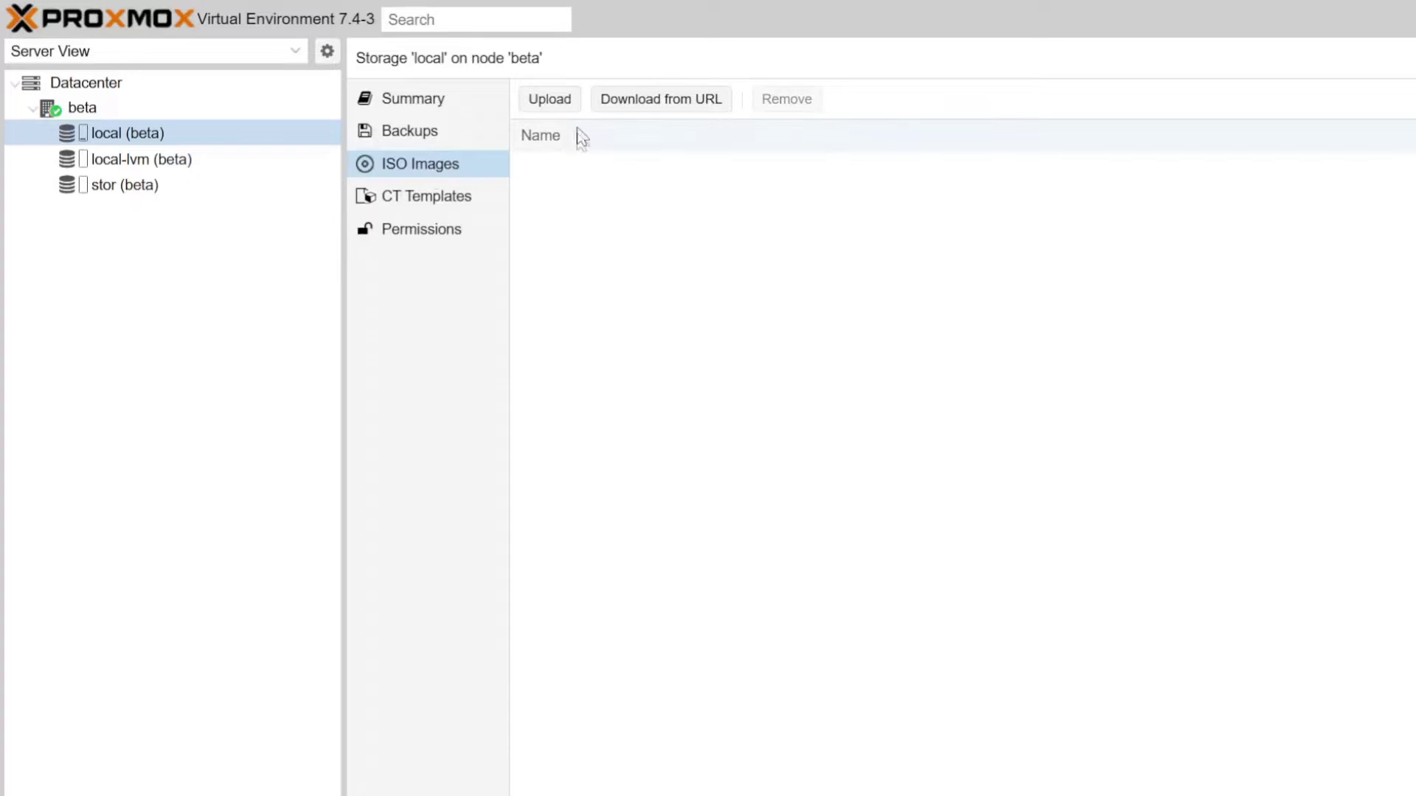
left_click(550, 101)
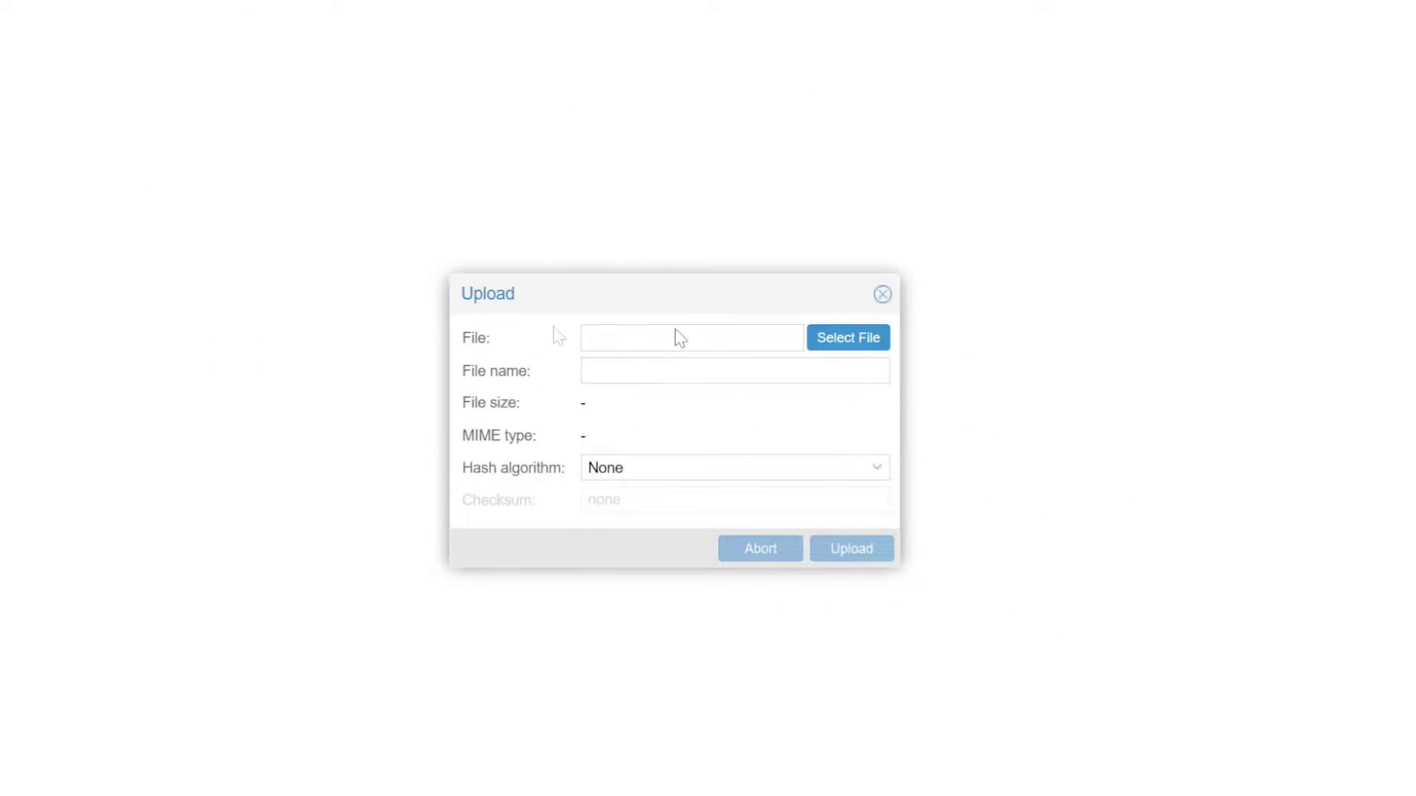
left_click(859, 343)
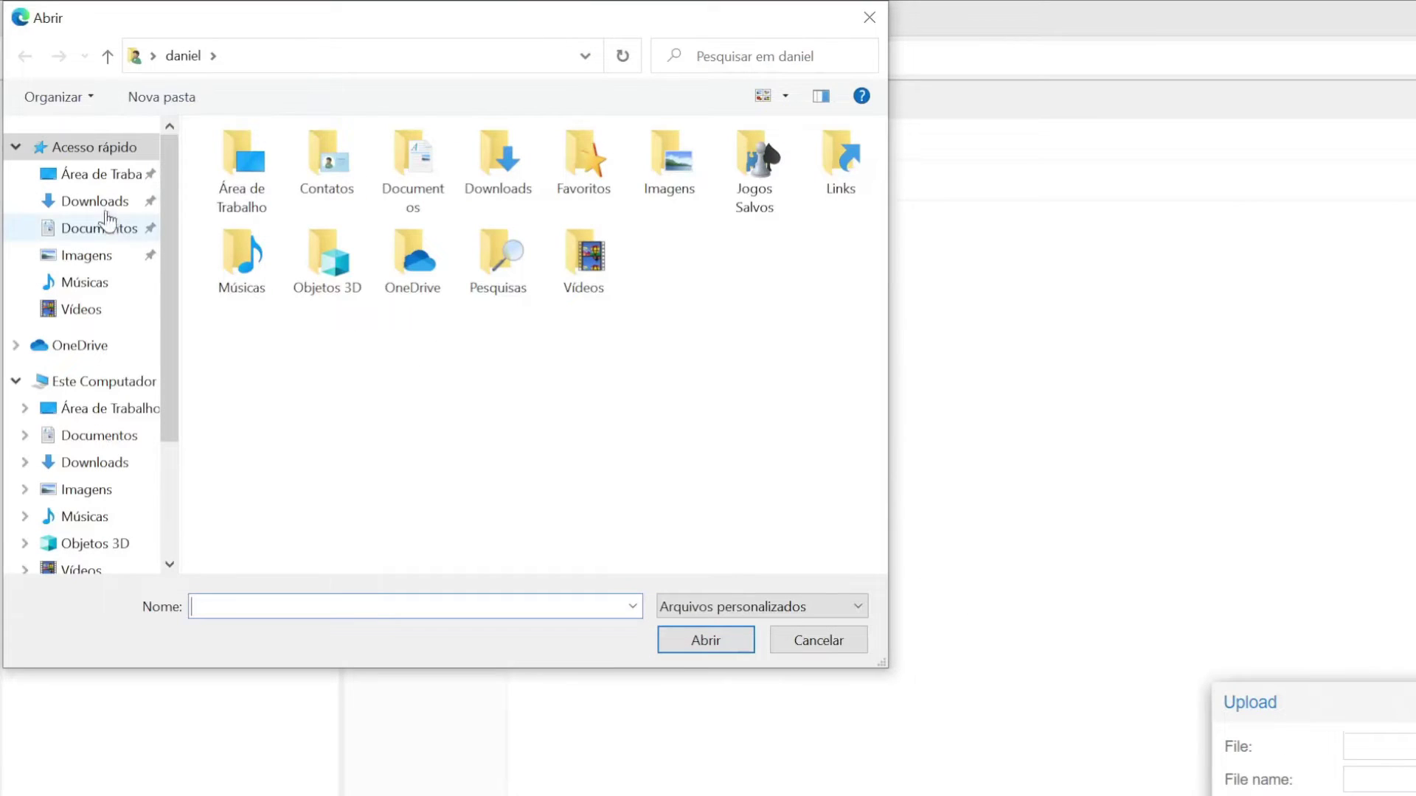
left_click(105, 210)
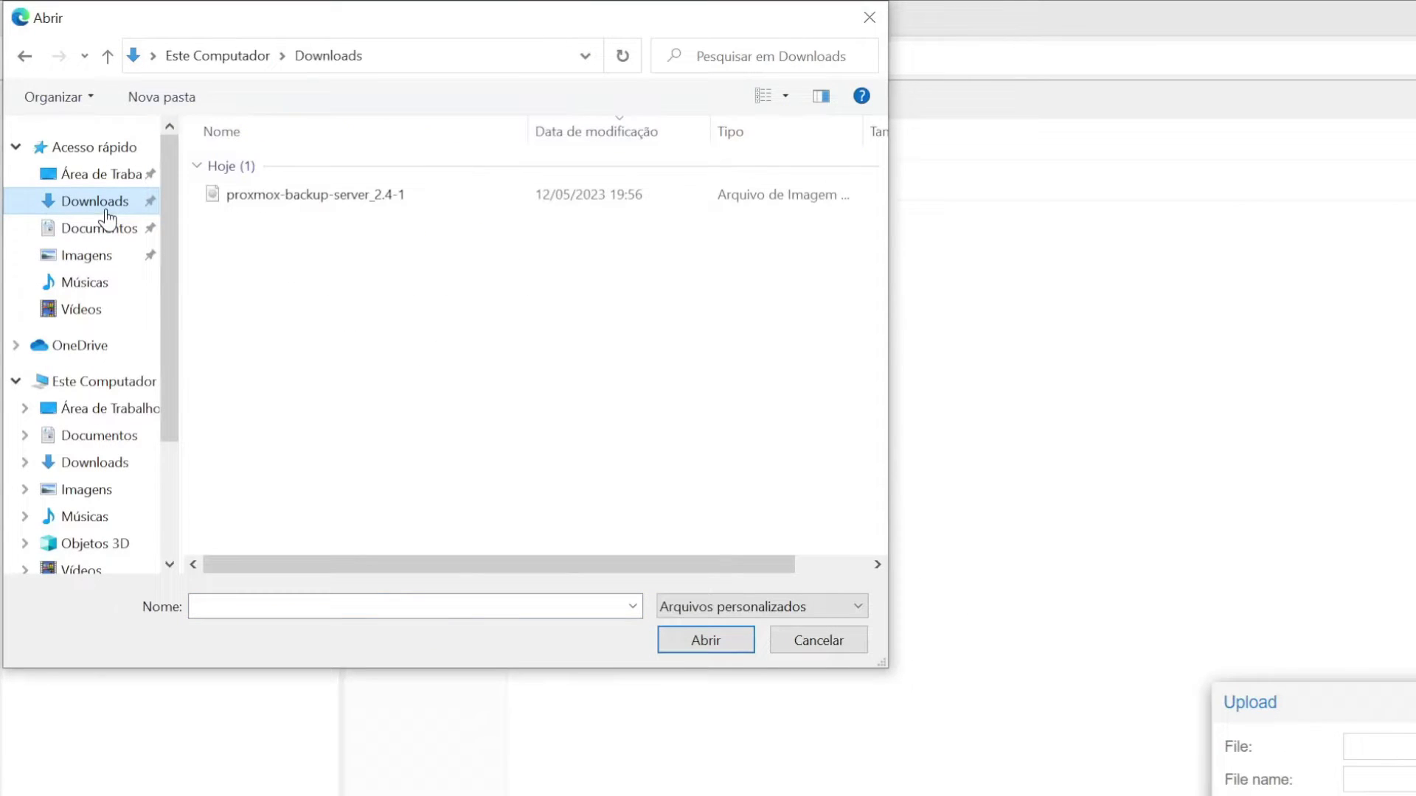
left_click(319, 201)
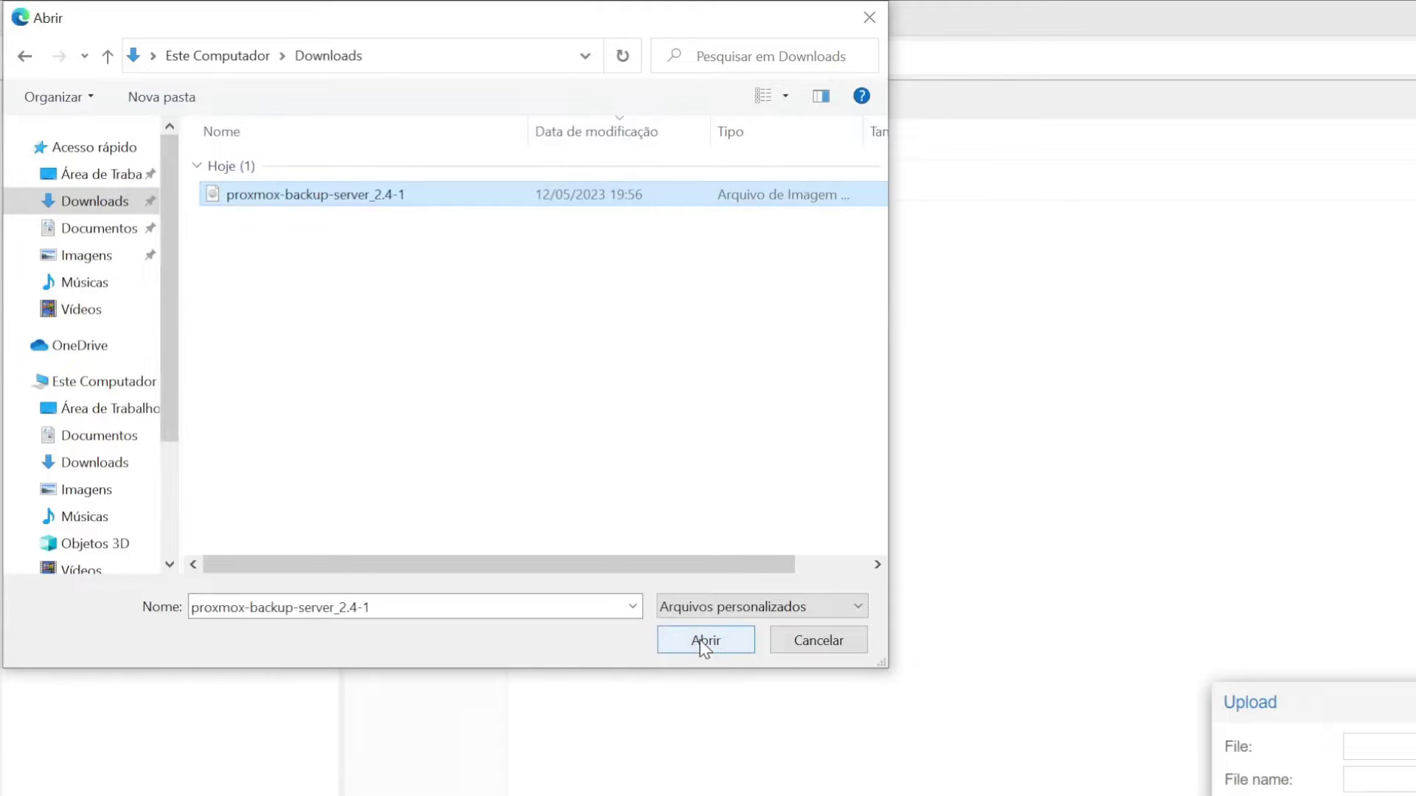
left_click(703, 642)
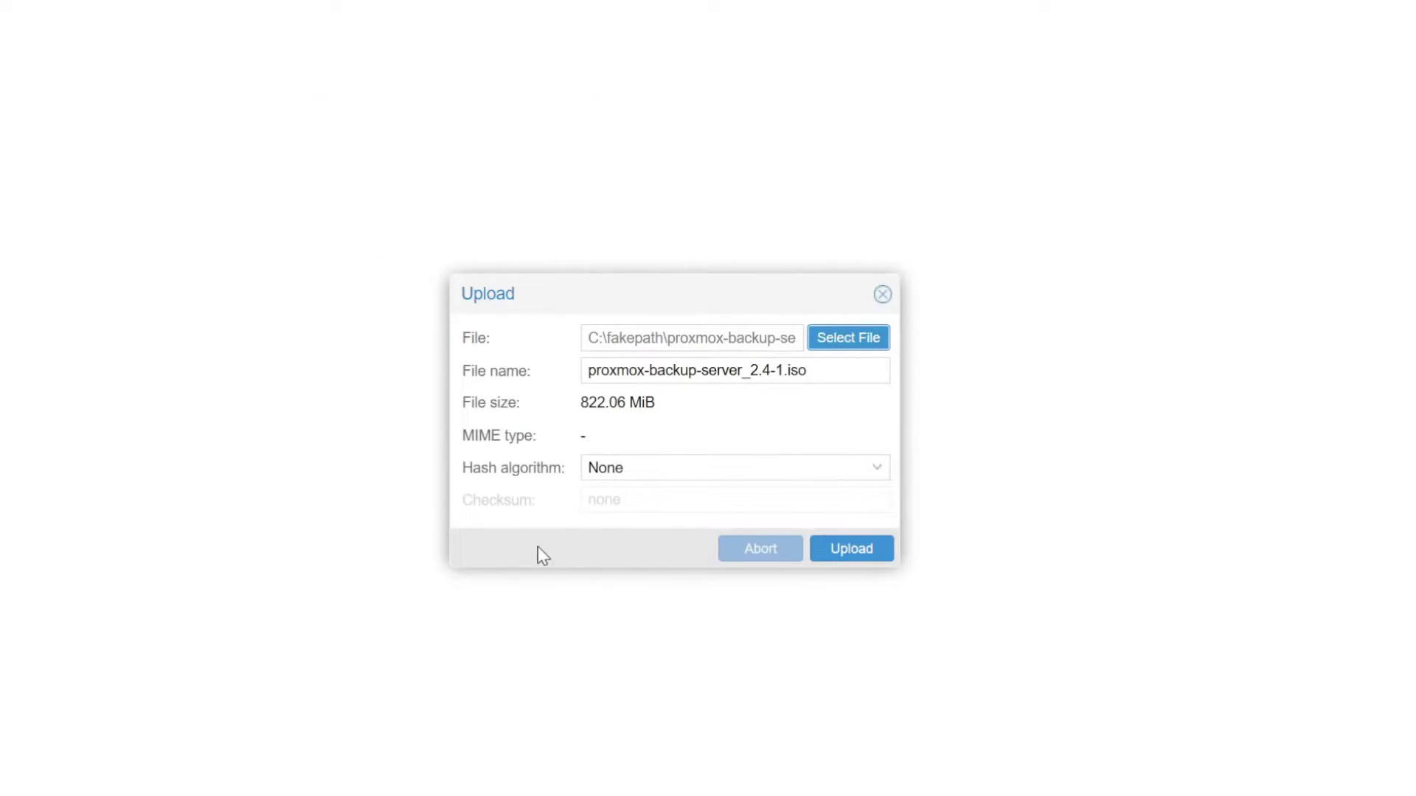
left_click(853, 550)
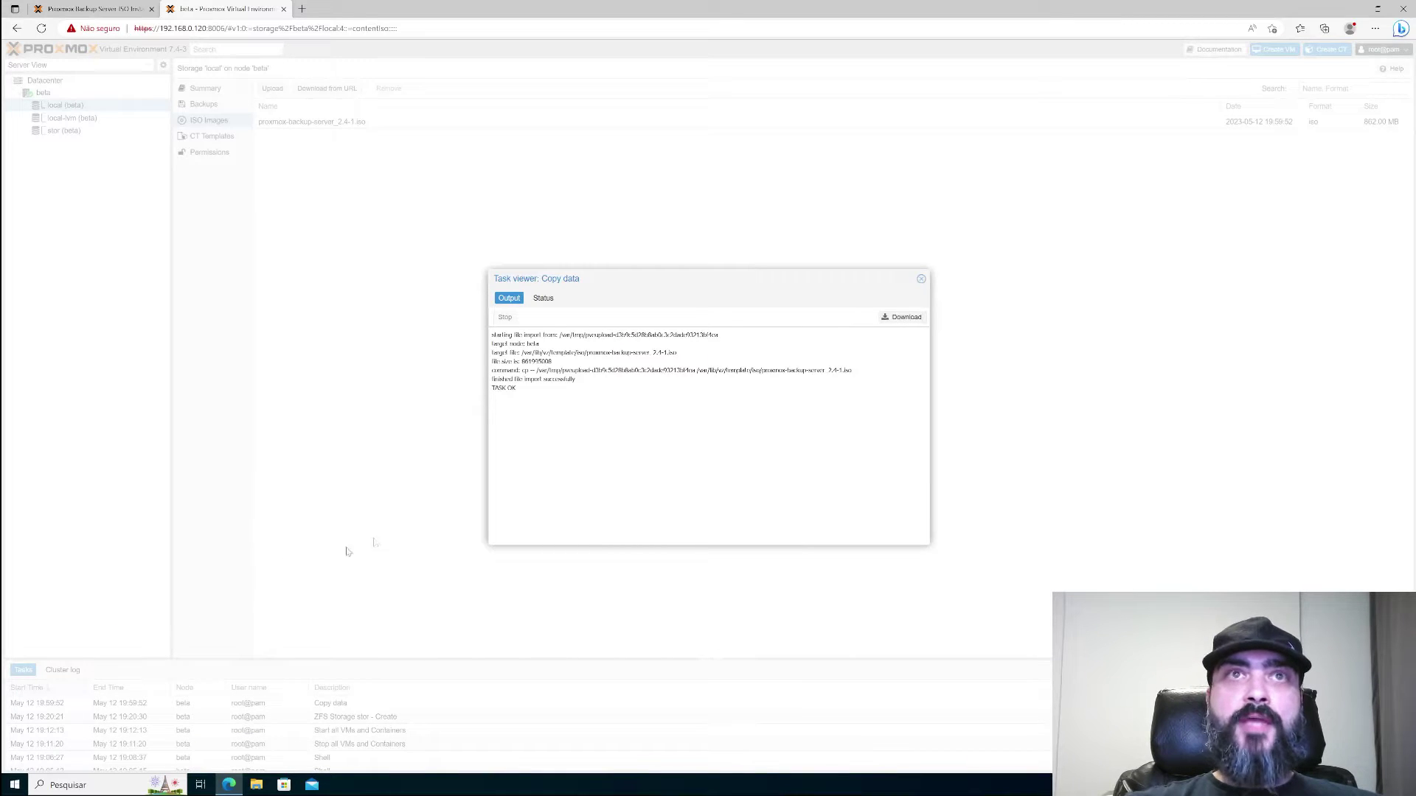
- Close the finished Copy data task log window
left_click(921, 278)
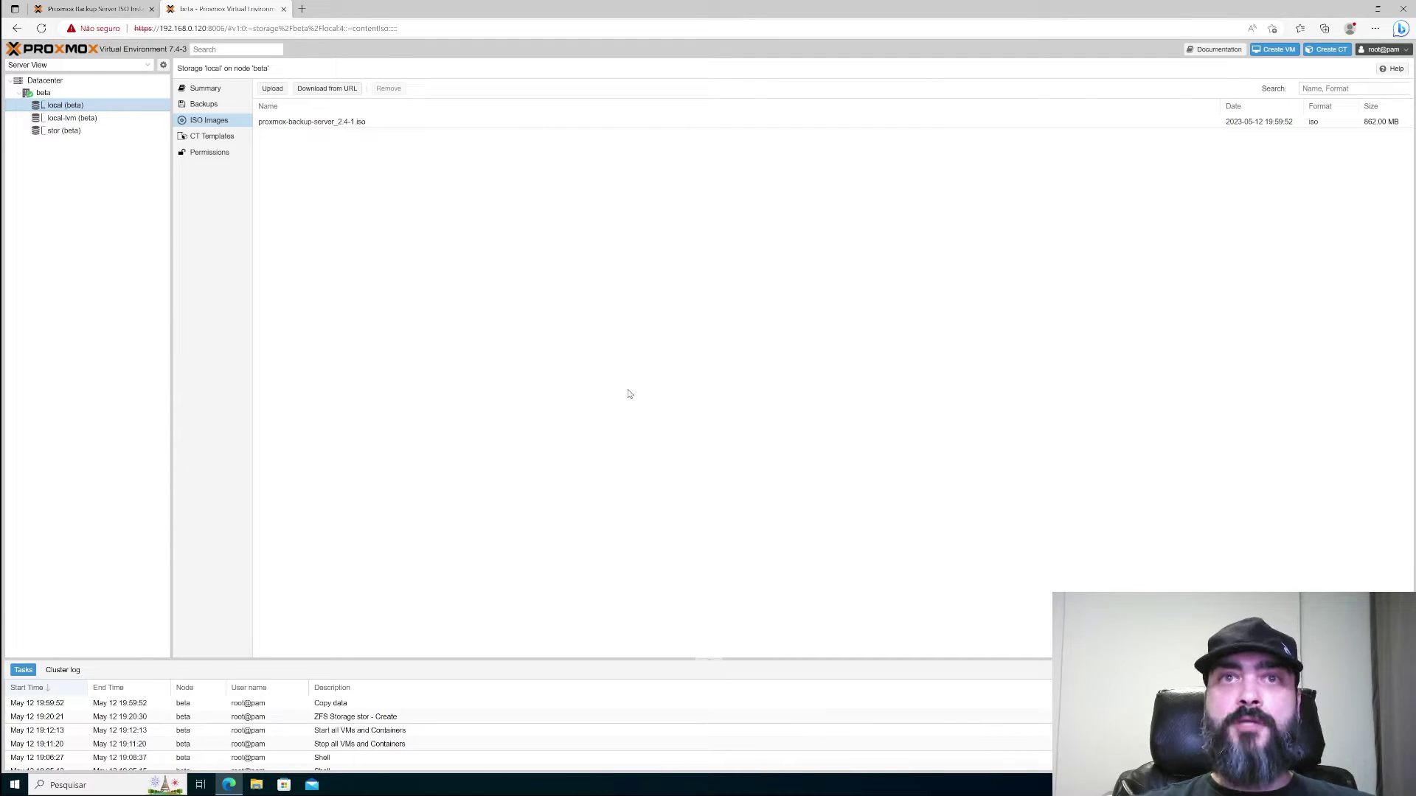
- Start a new VM on node beta and name it proxmox-backup
right_click(44, 94)
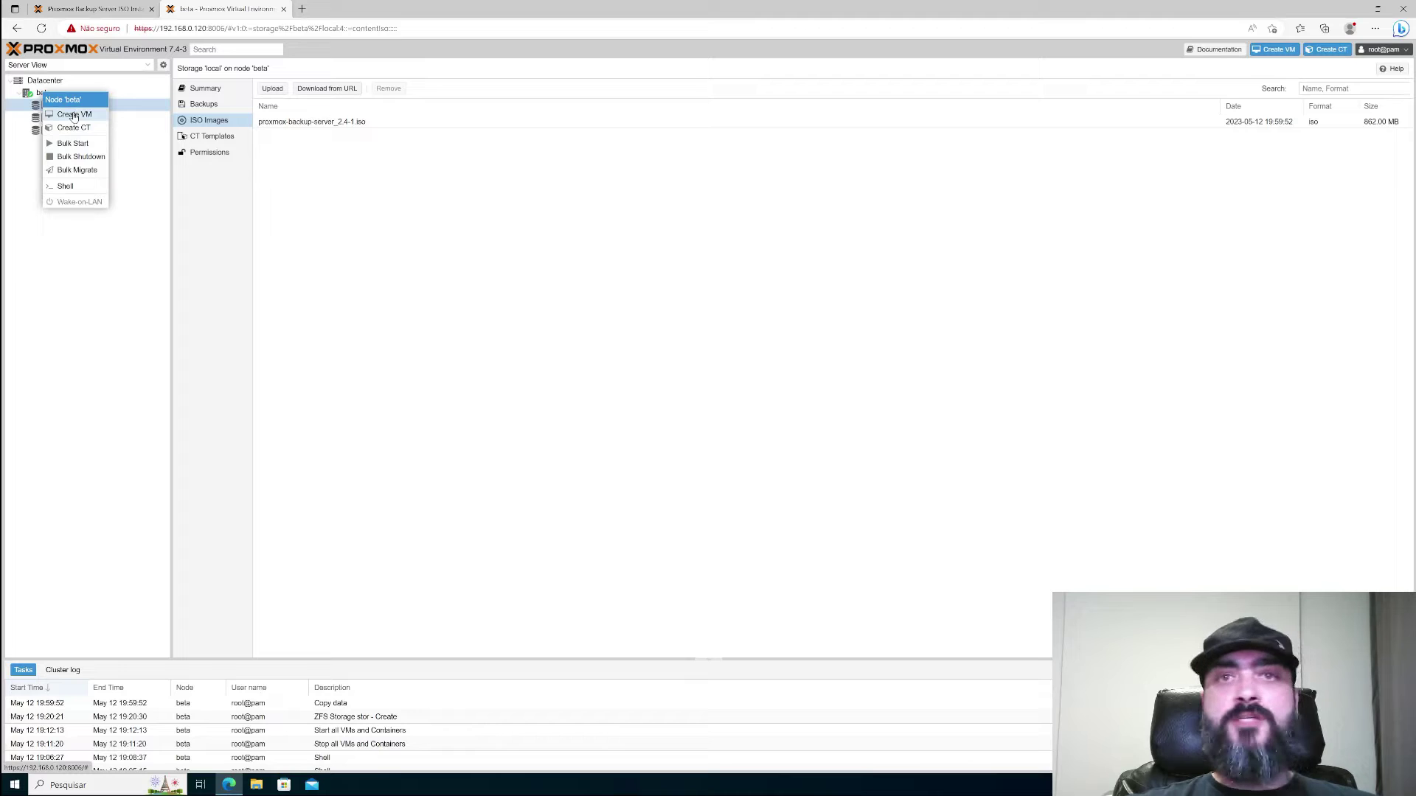
left_click(73, 115)
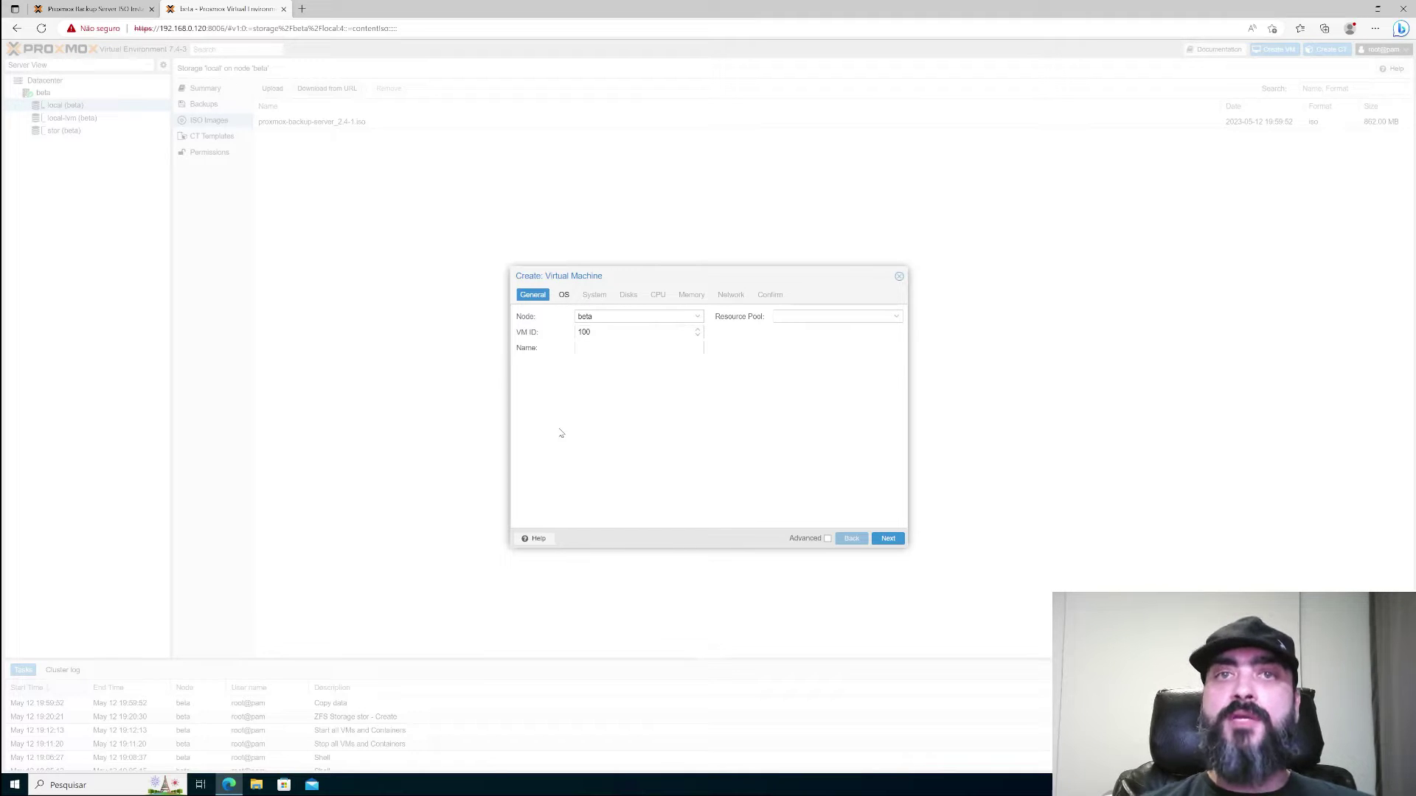
left_click(629, 347)
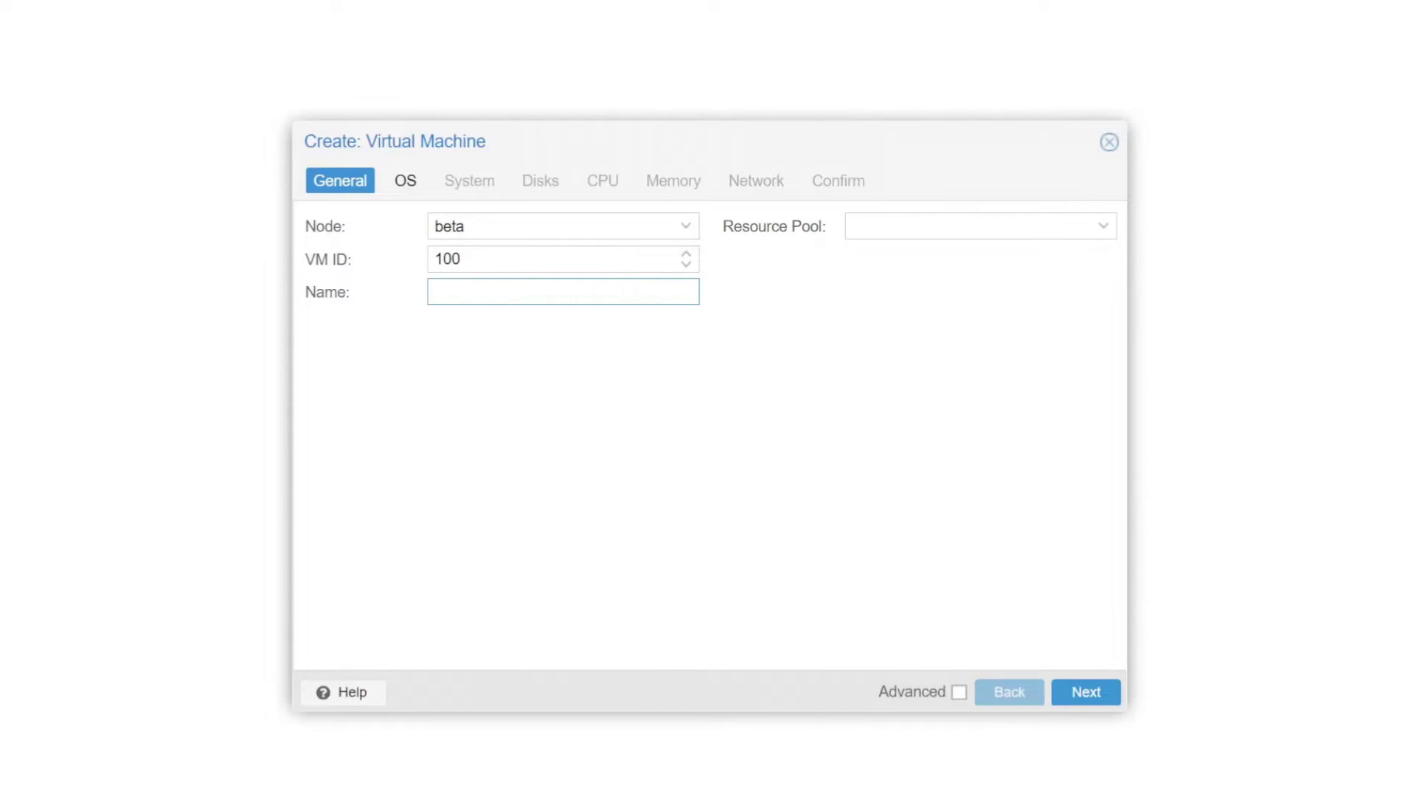
type("proxmox-backup")
left_click(1095, 699)
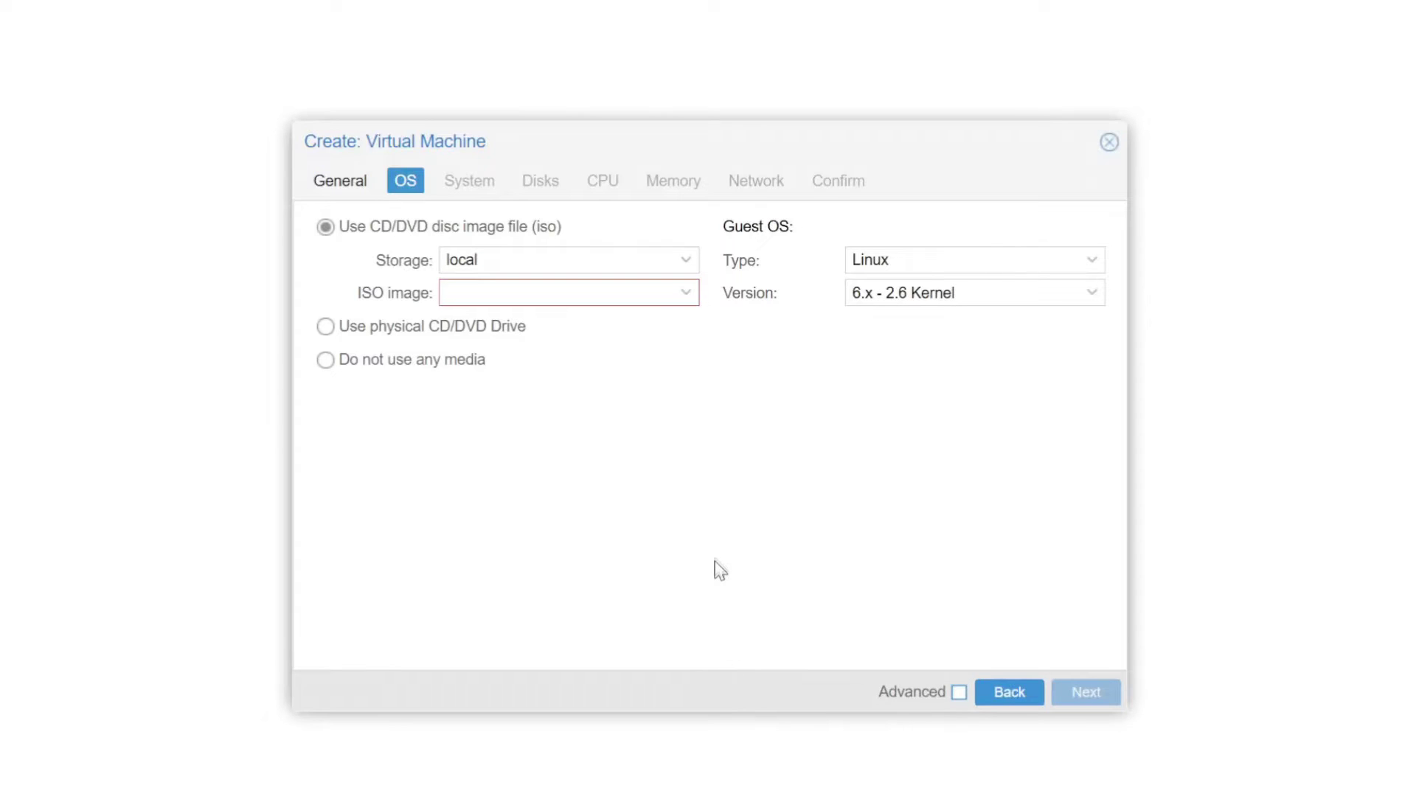
- Choose proxmox-backup-server_2.4-1.iso as the boot image and keep the default System settings
left_click(685, 301)
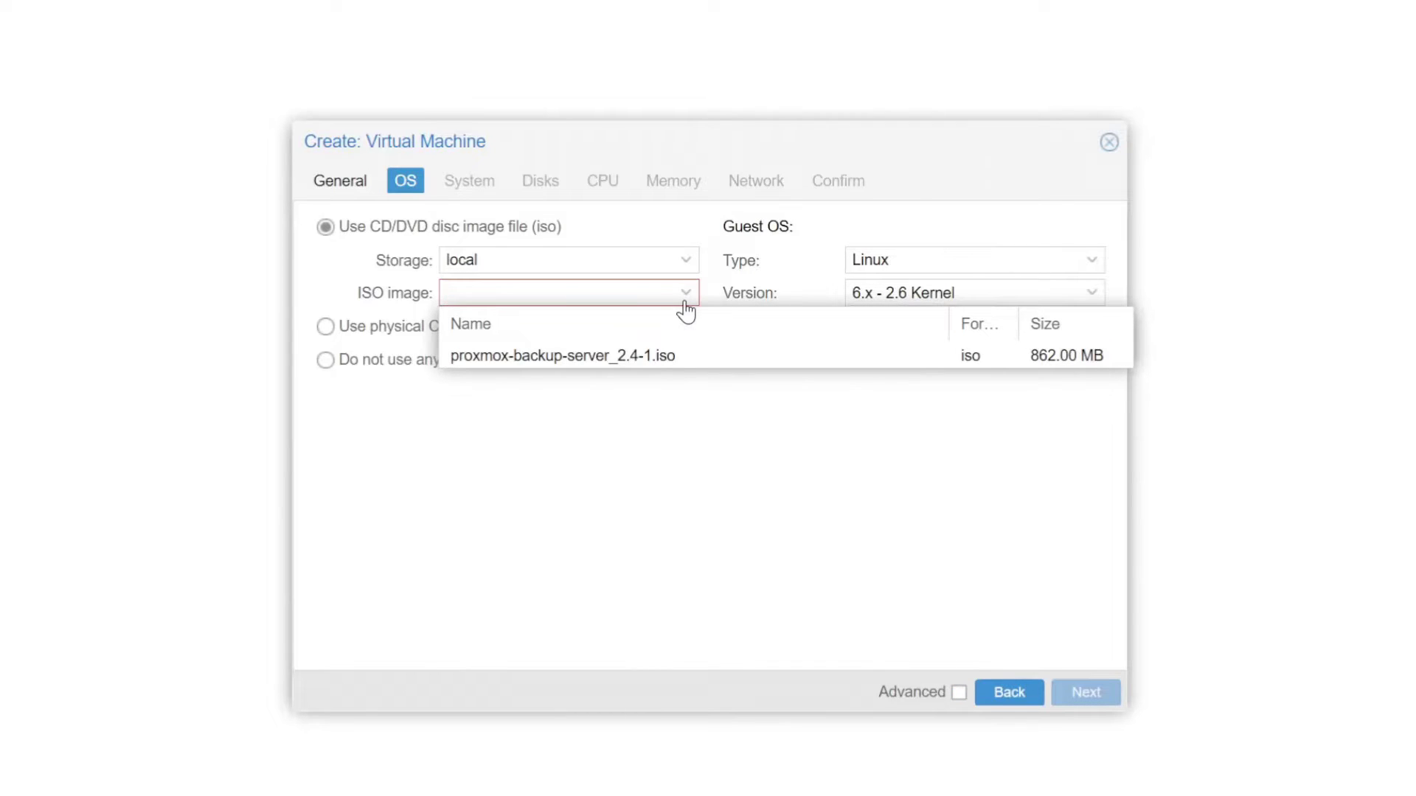
left_click(622, 368)
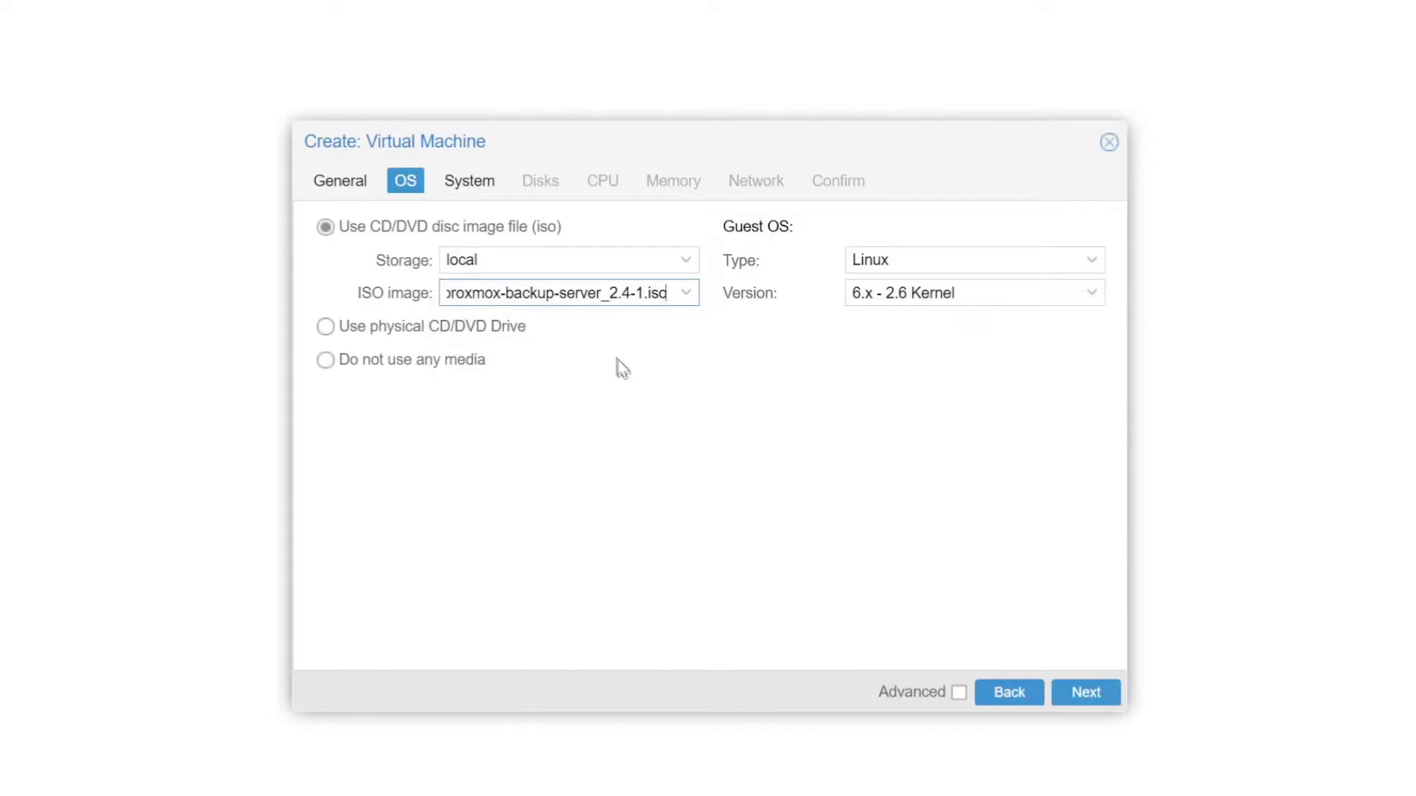
left_click(1104, 699)
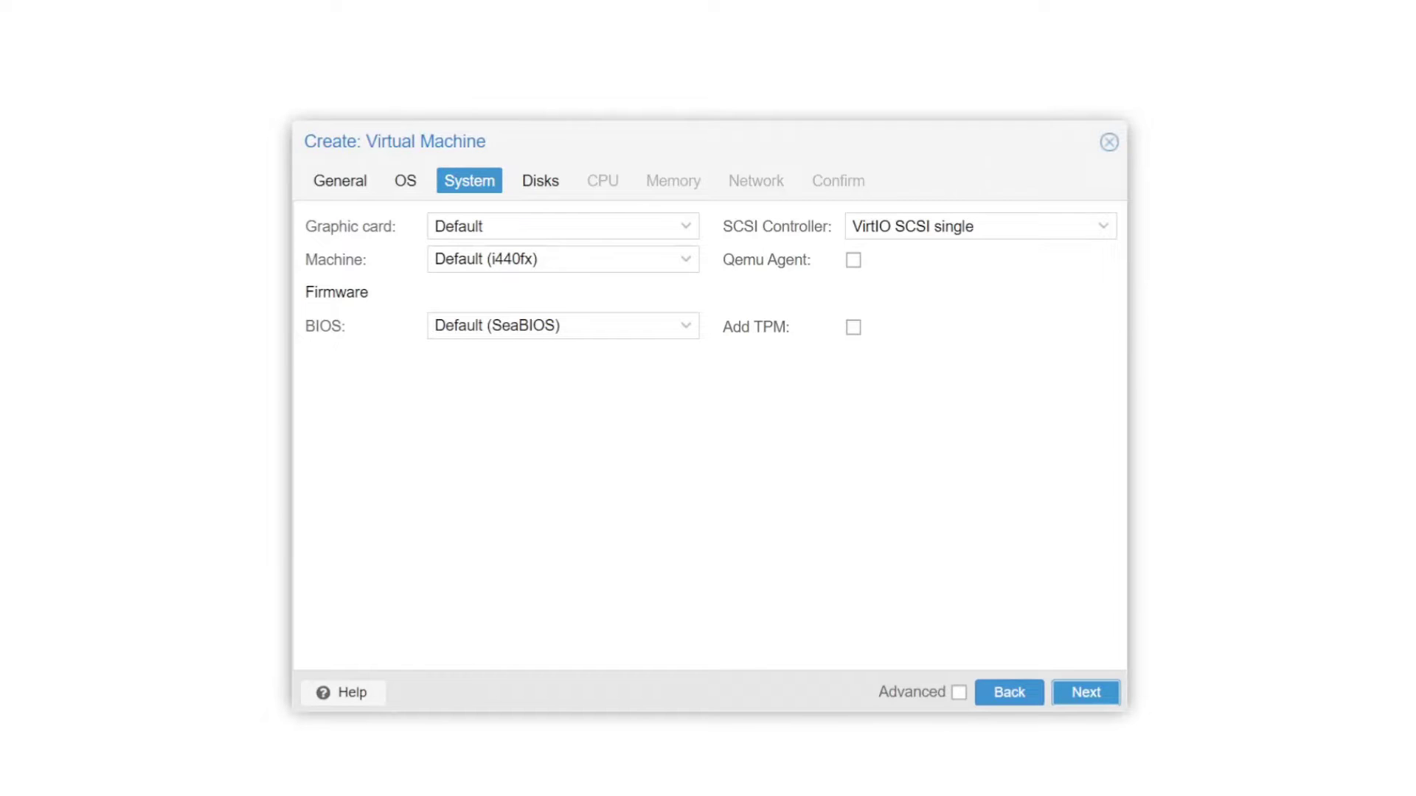
left_click(1100, 701)
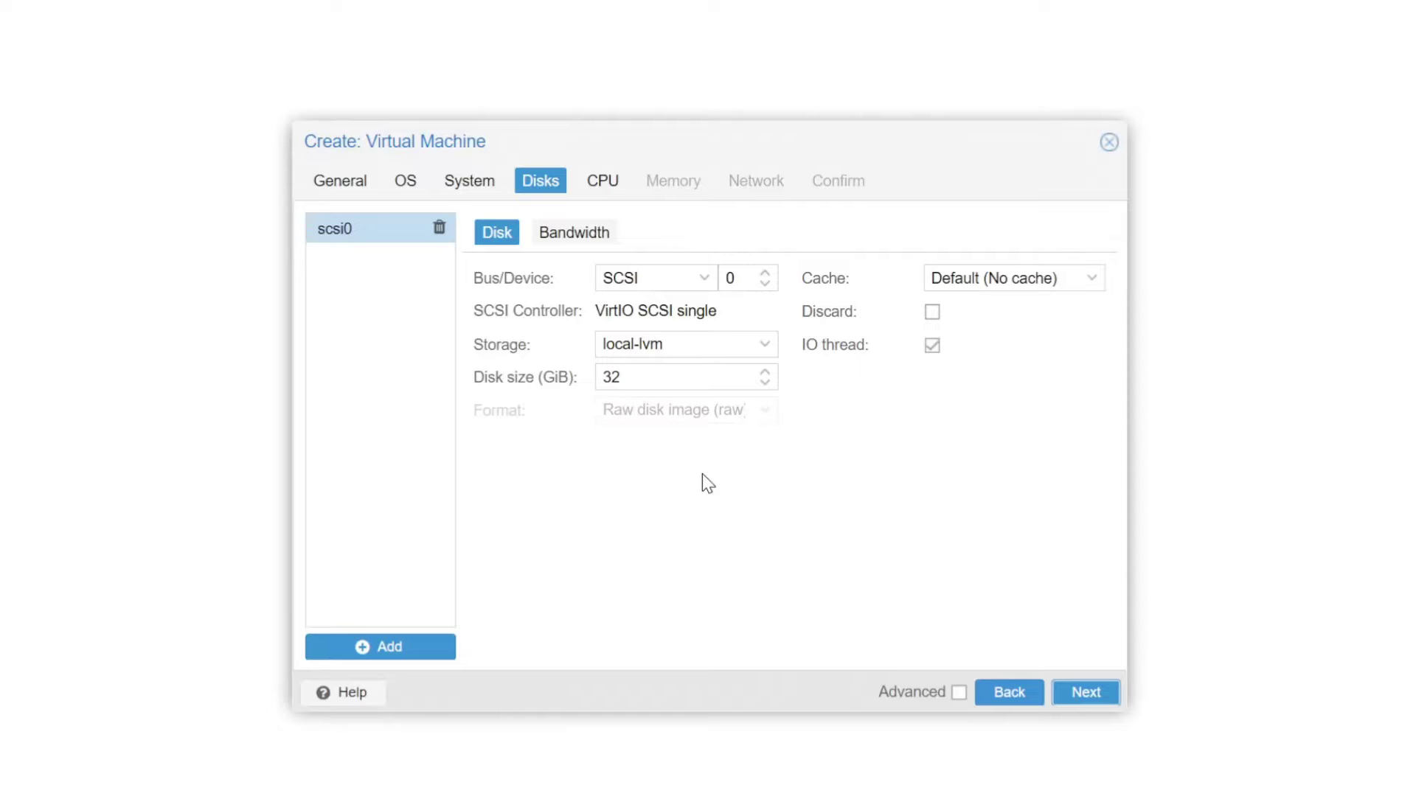
- Place the scsi0 disk on stor storage with a 30 GiB size
left_click(766, 353)
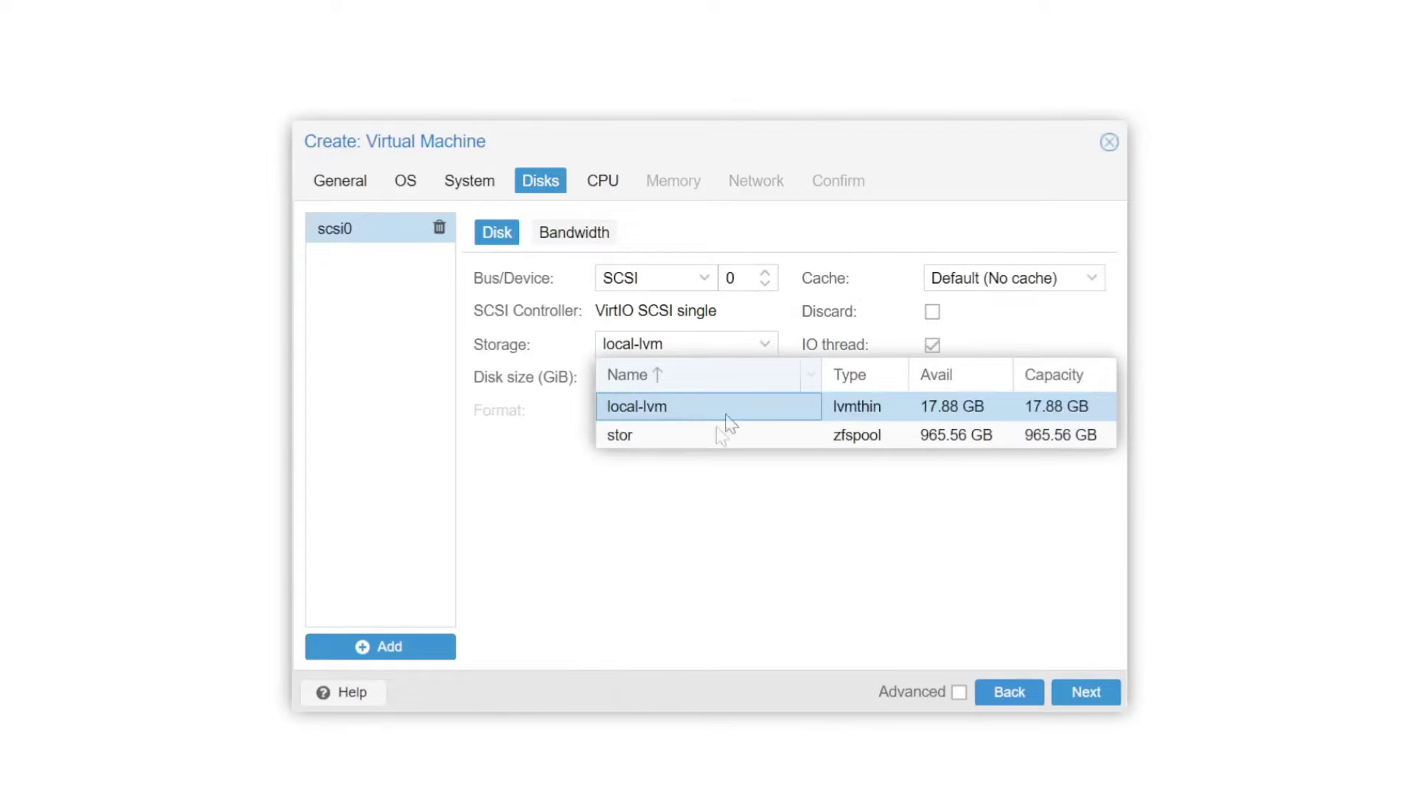
left_click(702, 441)
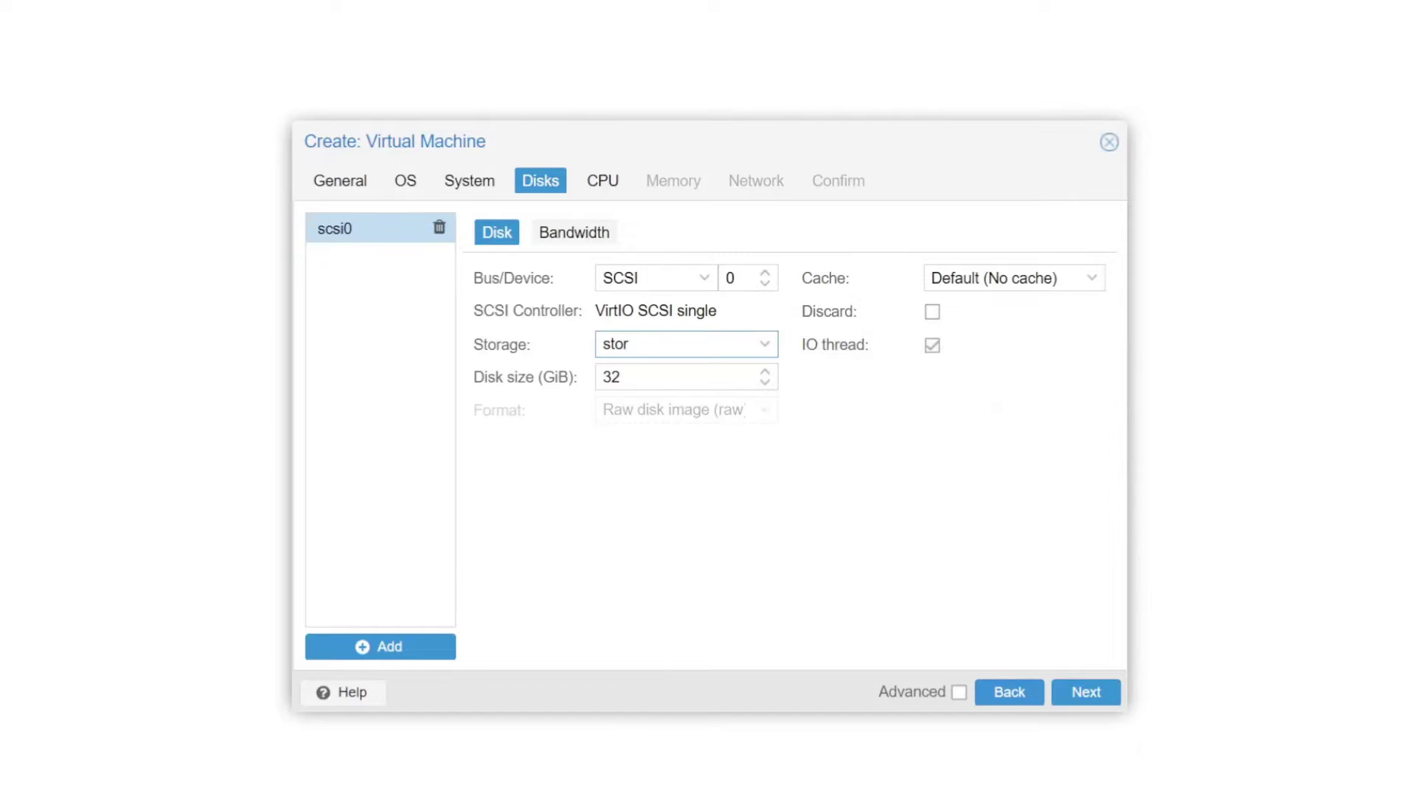
left_click_drag(626, 377, 611, 378)
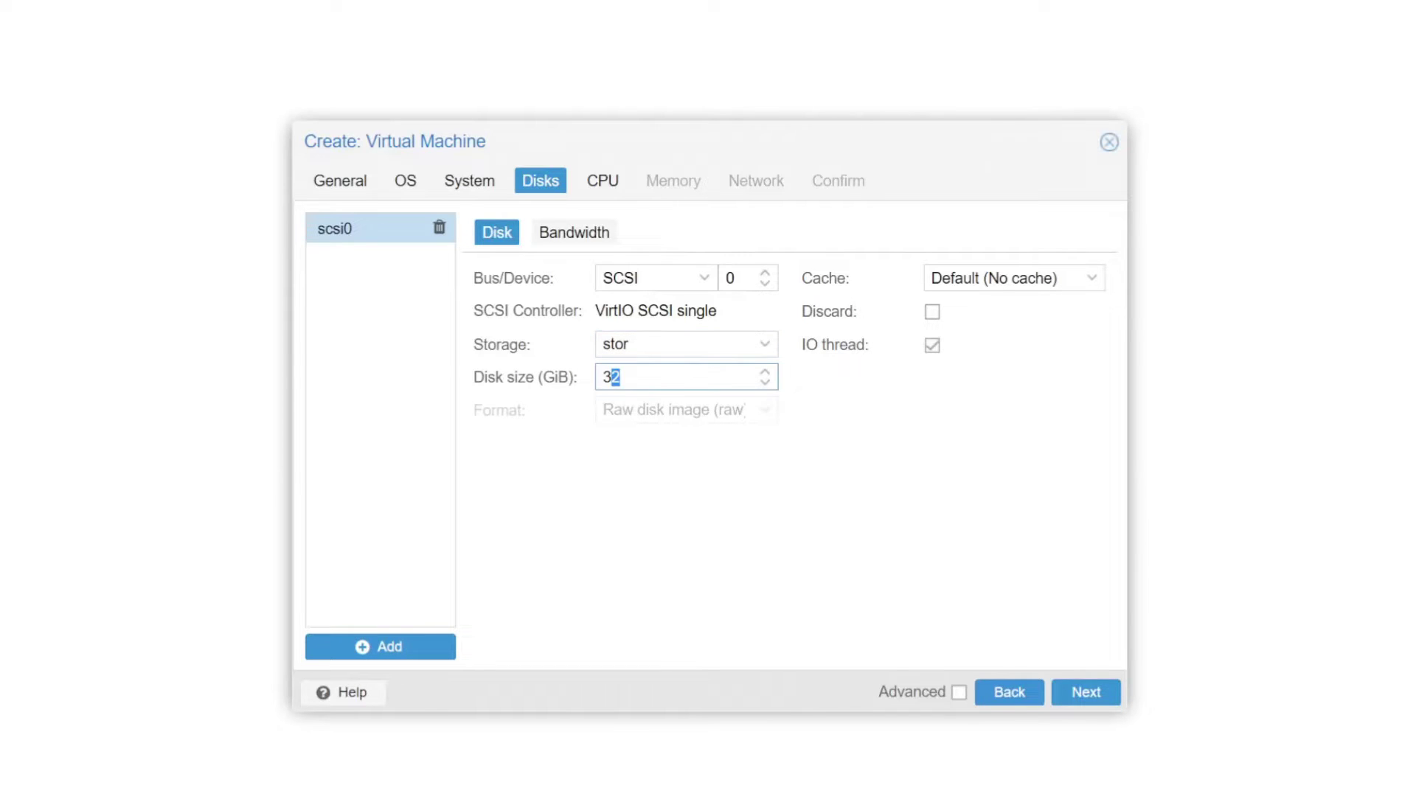
type("0")
left_click(1081, 697)
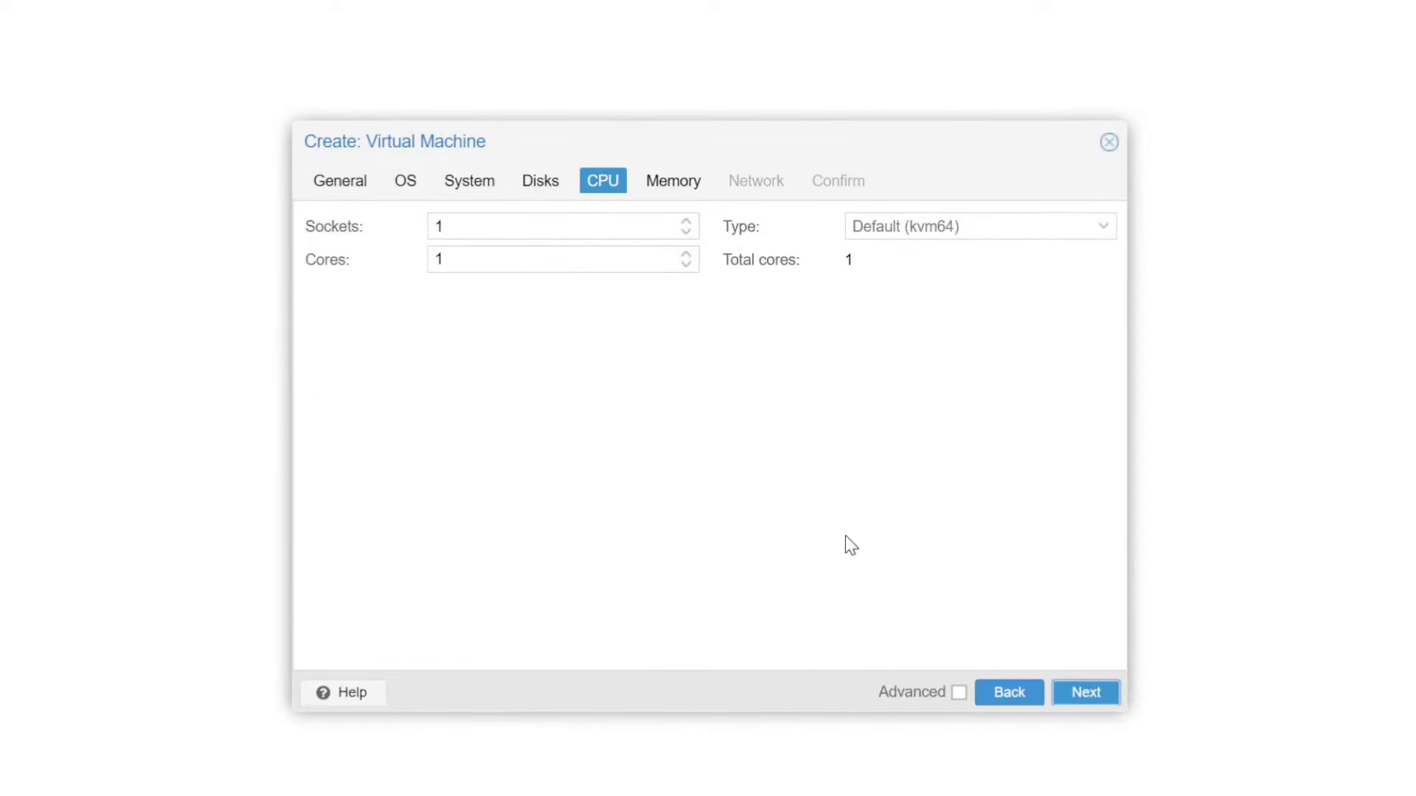
- Set the VM's CPU to 2 cores
left_click(466, 261)
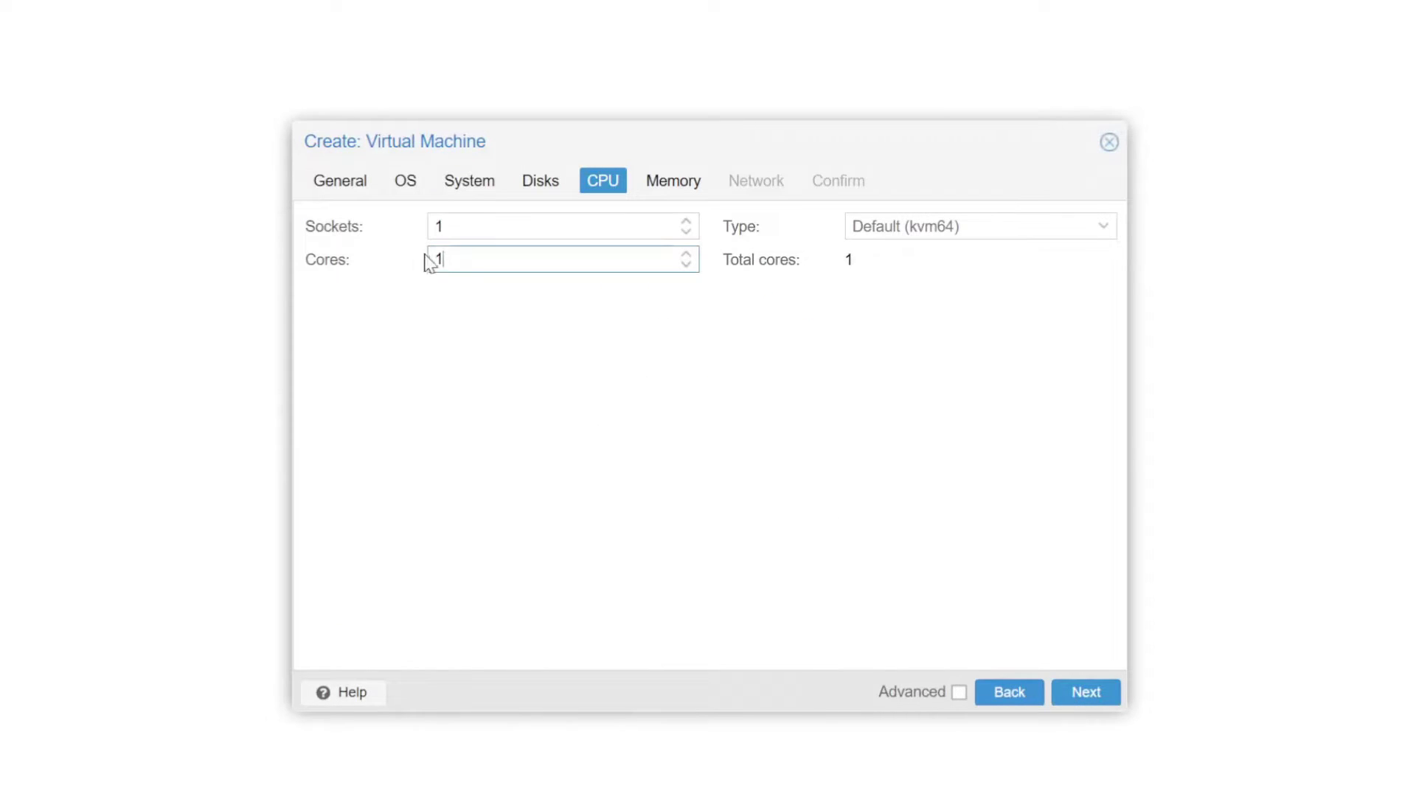
key("BackSpace")
type("2")
left_click(1086, 694)
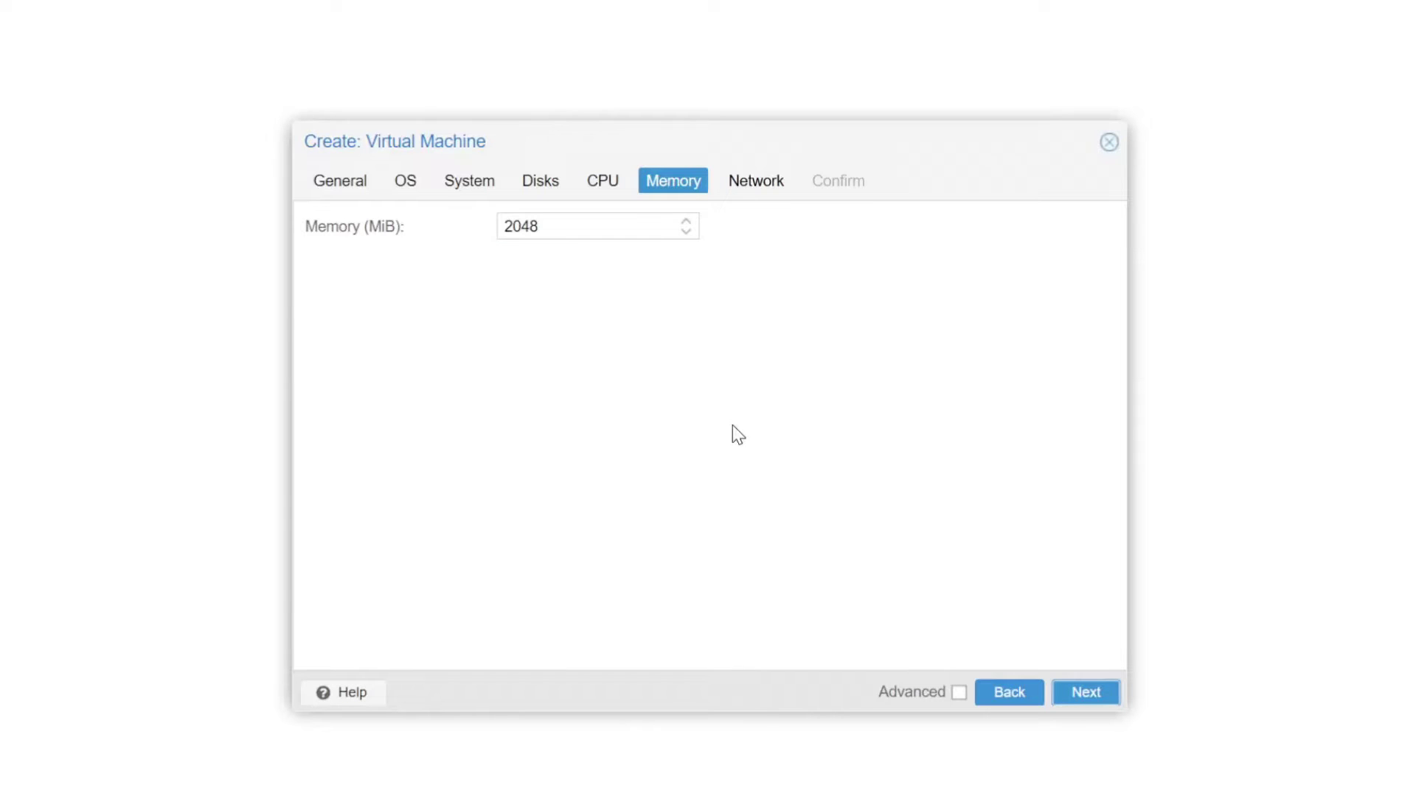
- Under Advanced, set memory to 4096 MiB with a 2048 MiB minimum
left_click(959, 693)
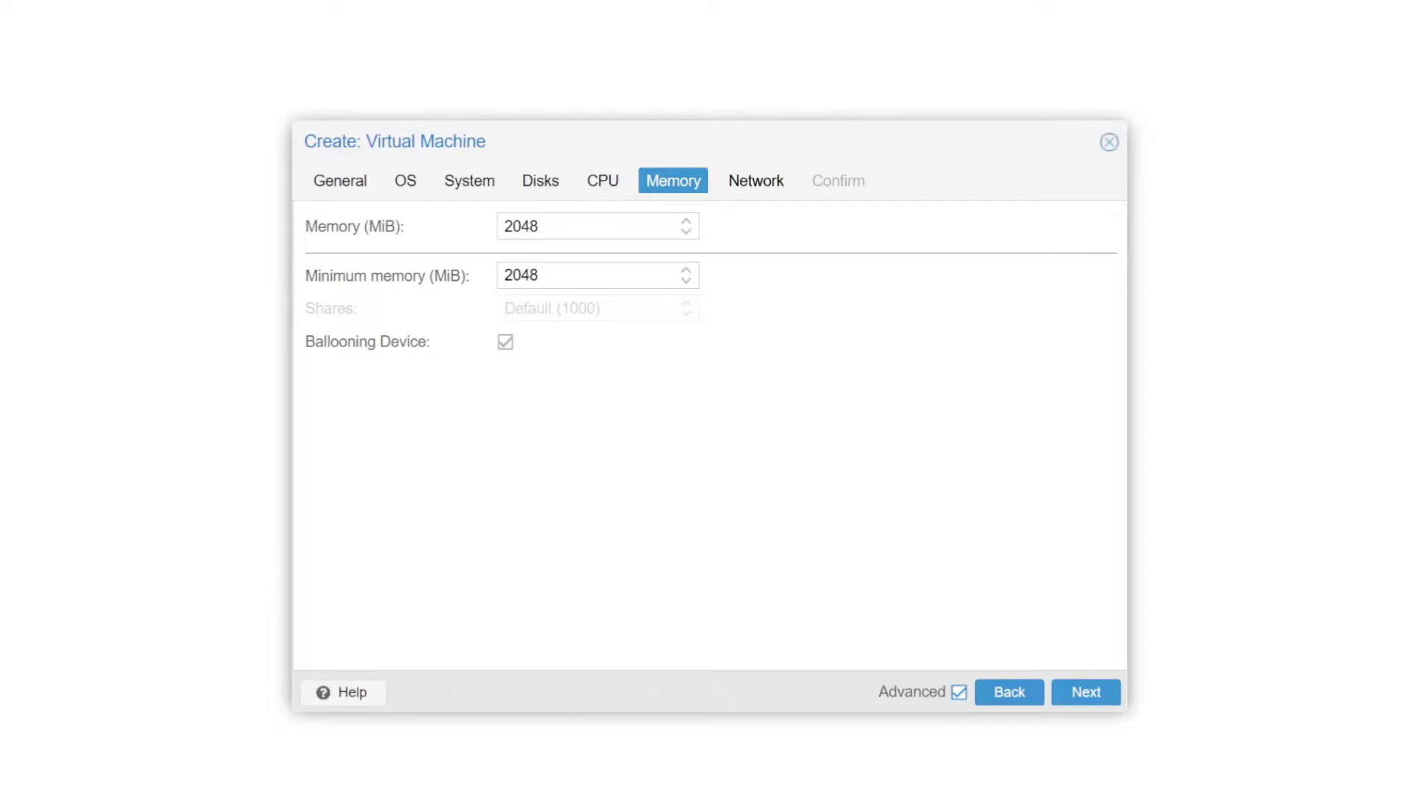
left_click_drag(545, 227, 466, 229)
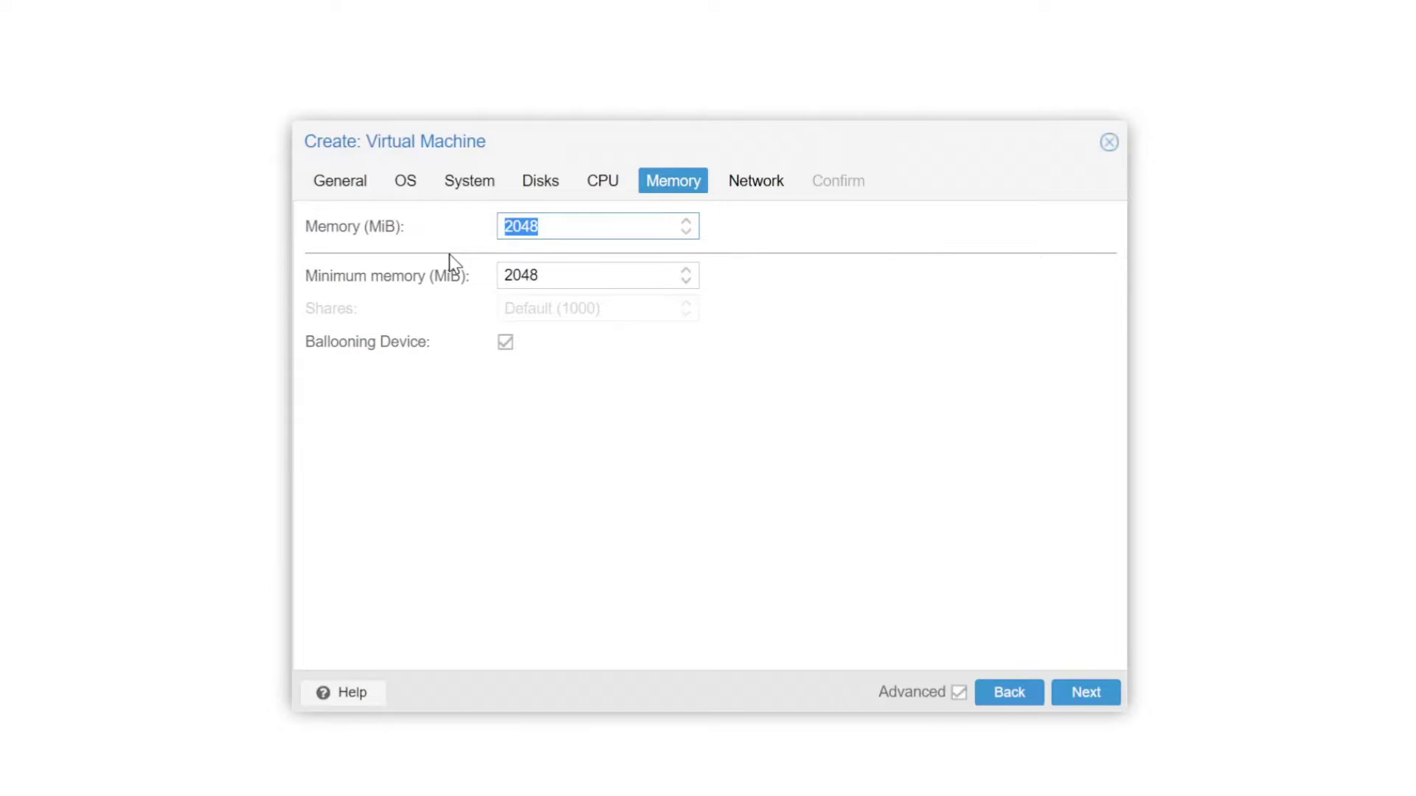
type("4096")
left_click_drag(590, 275, 508, 277)
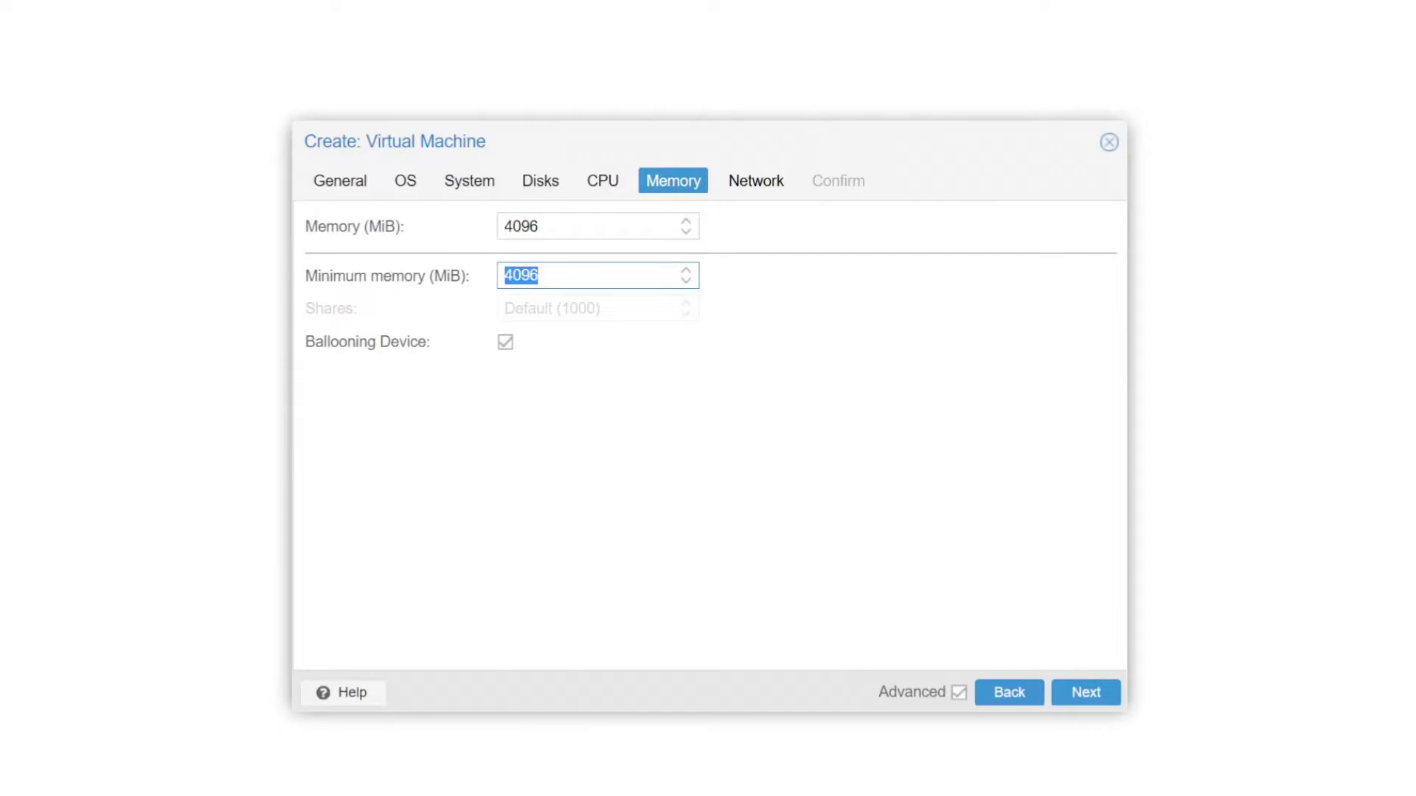
type("2048")
left_click(608, 468)
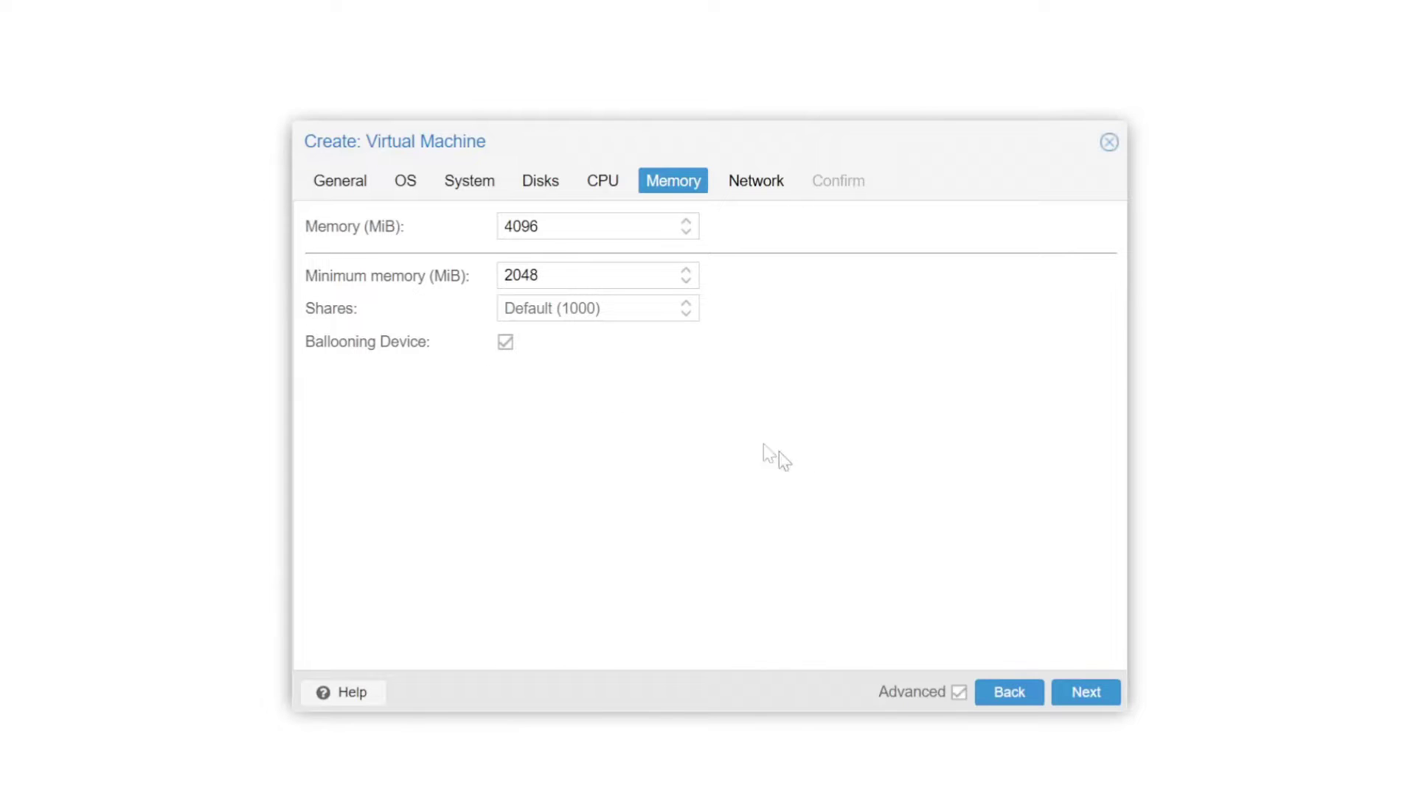
left_click(1084, 693)
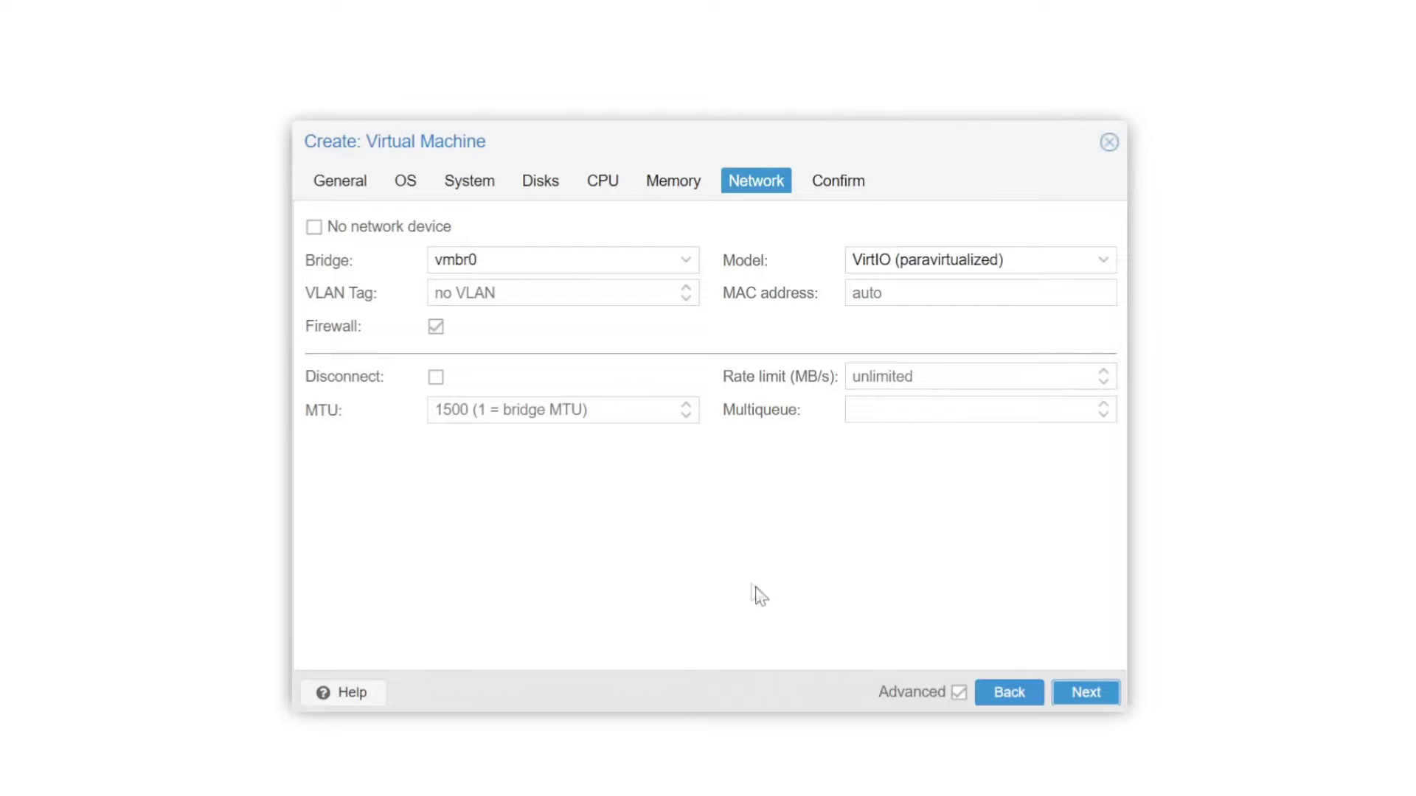
- Advance the VM wizard to the Confirm summary
left_click(1082, 692)
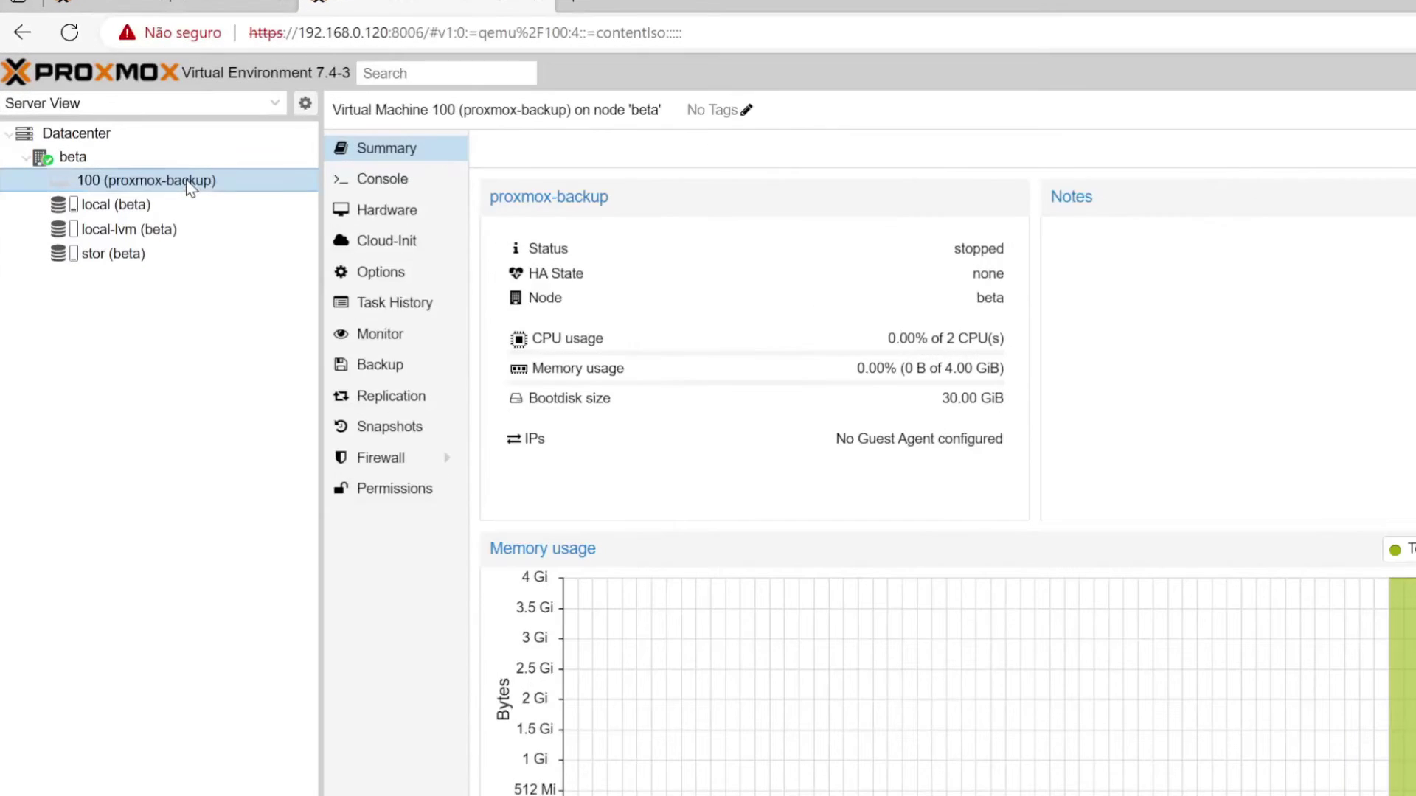
- Add a second 840 GiB hard disk on stor storage in VM 100's Hardware
left_click(376, 216)
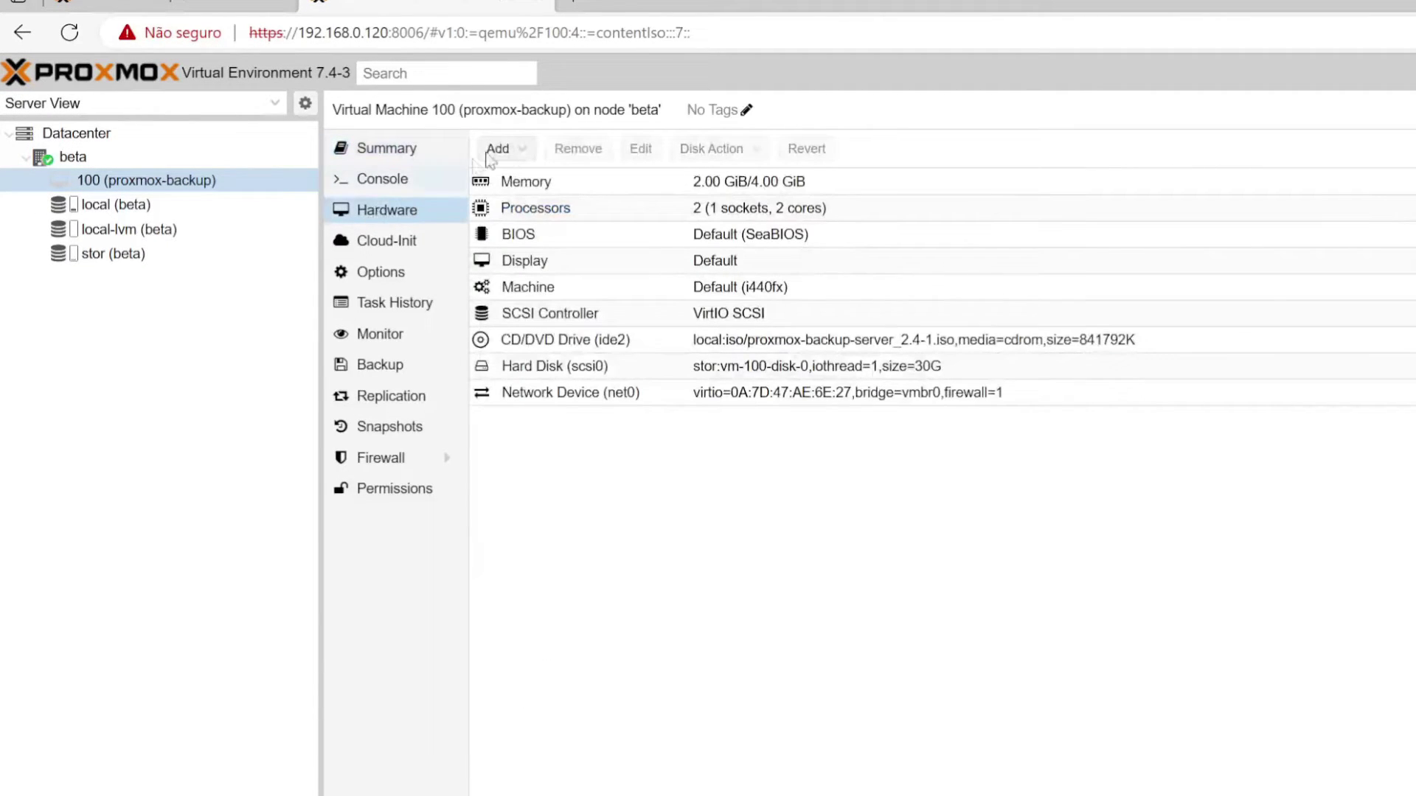
left_click(521, 151)
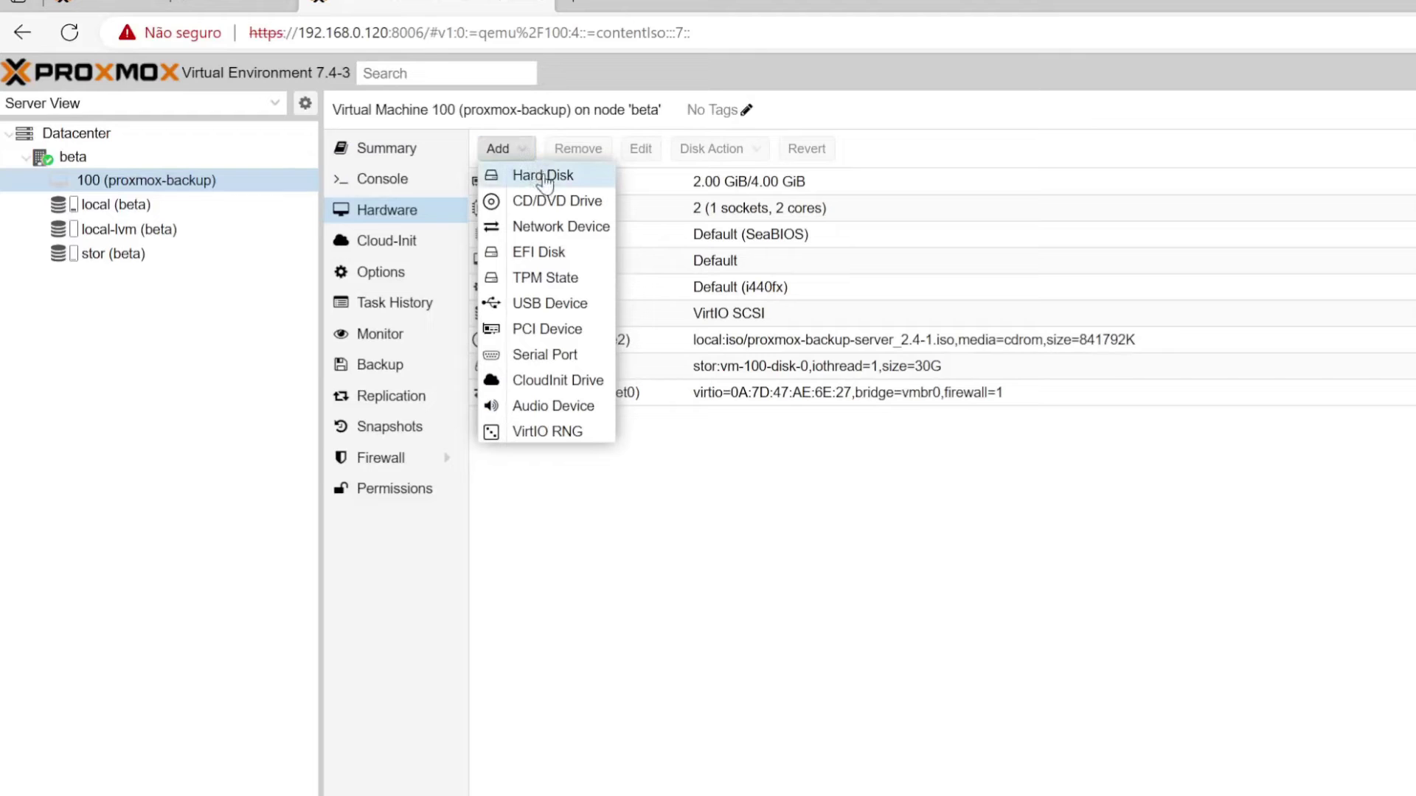
left_click(543, 177)
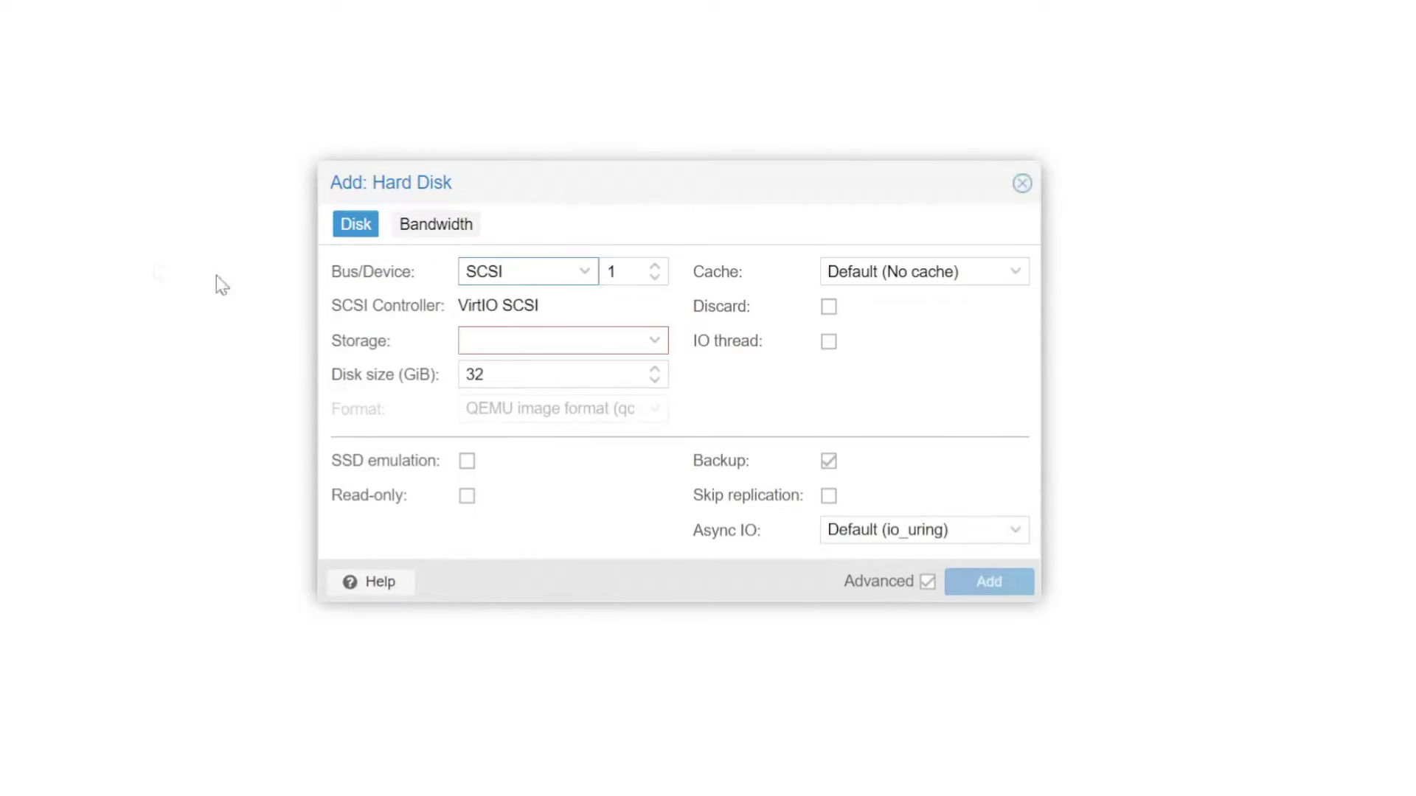
left_click(656, 345)
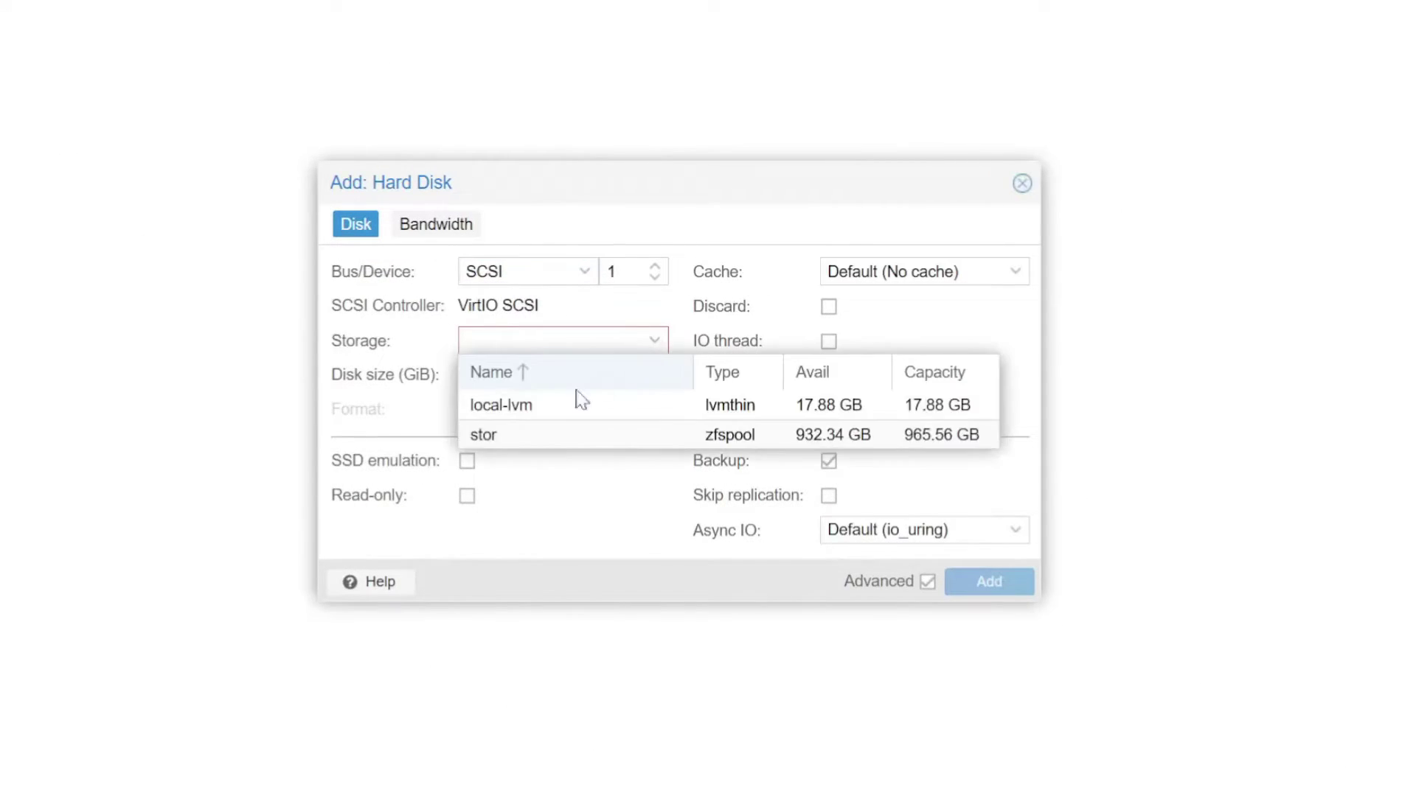
left_click(506, 435)
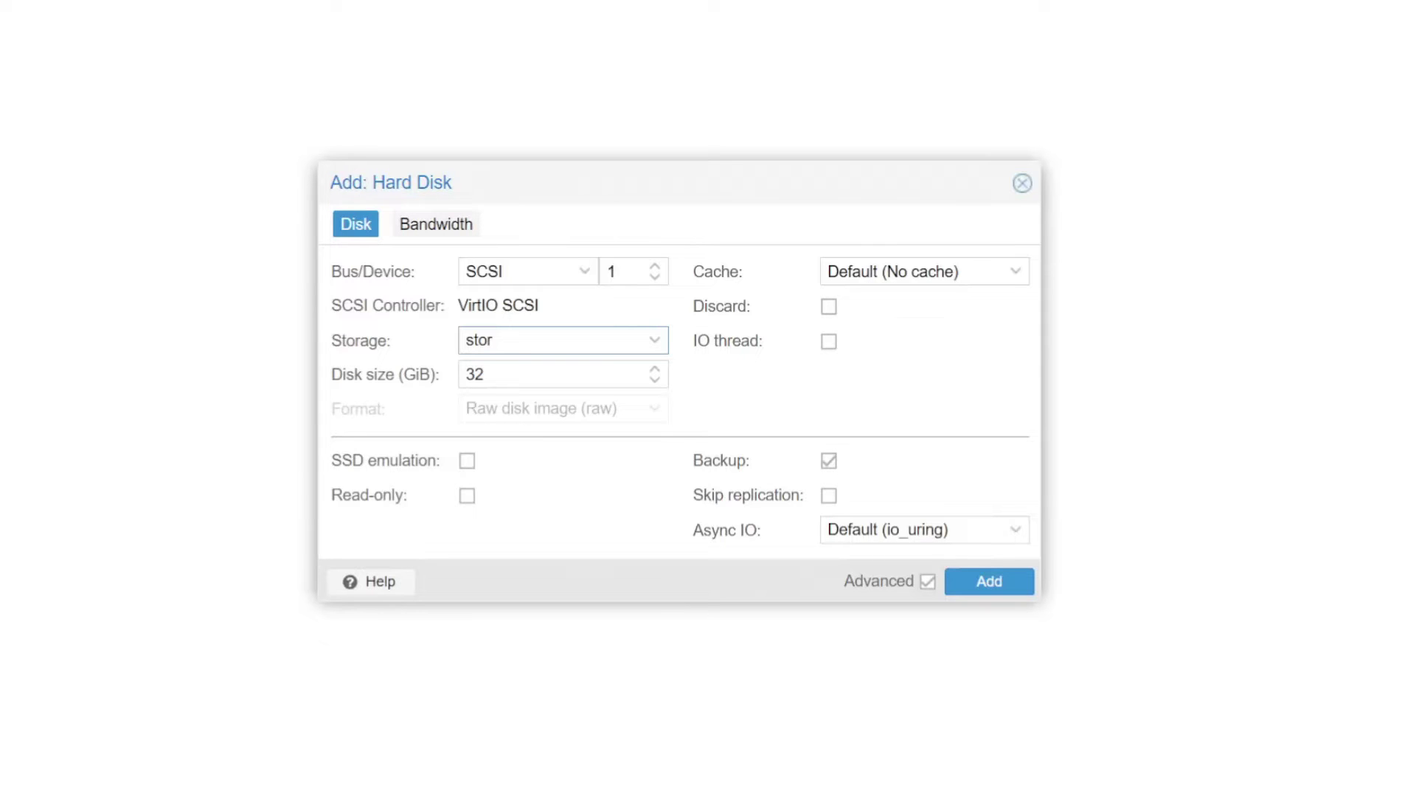
key("Tab")
type("840")
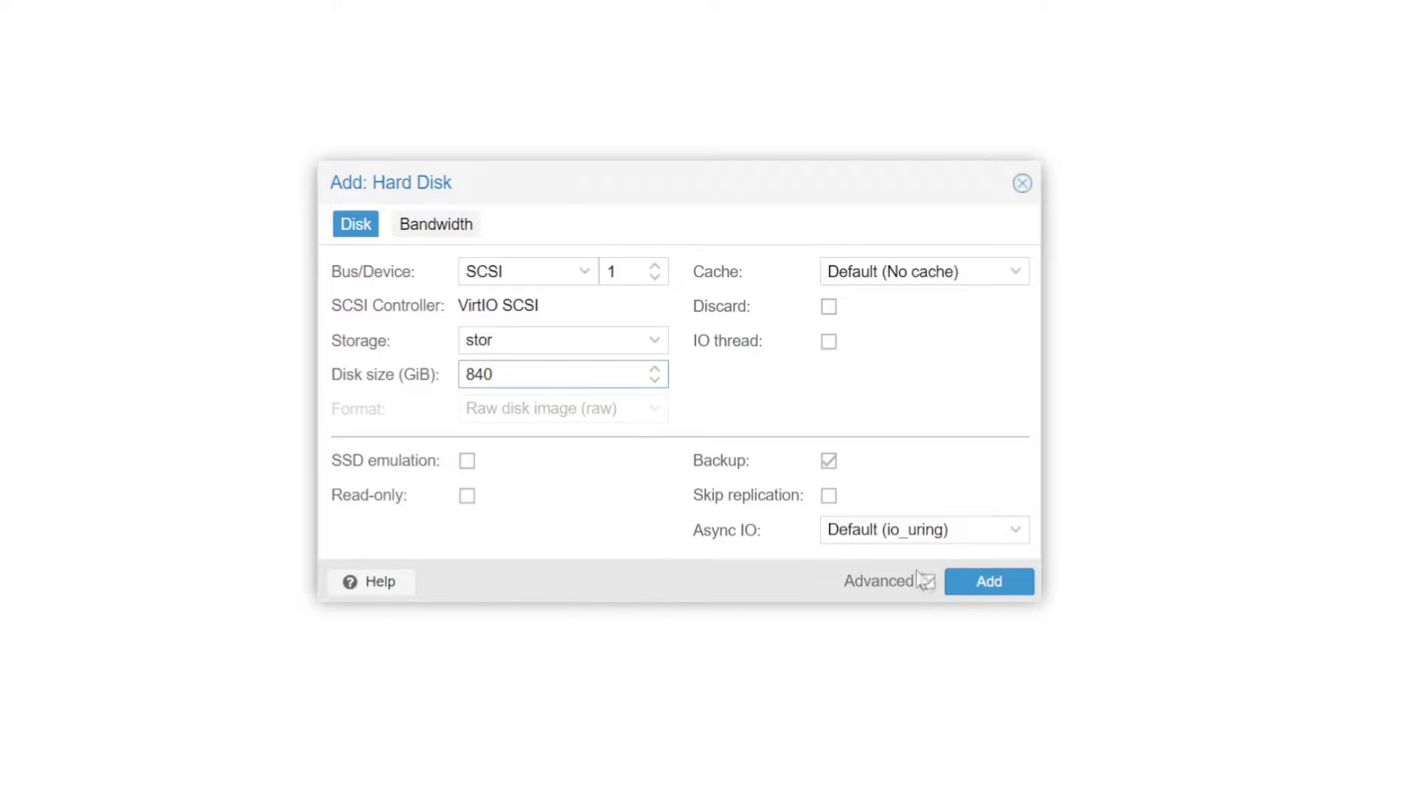
left_click(1007, 588)
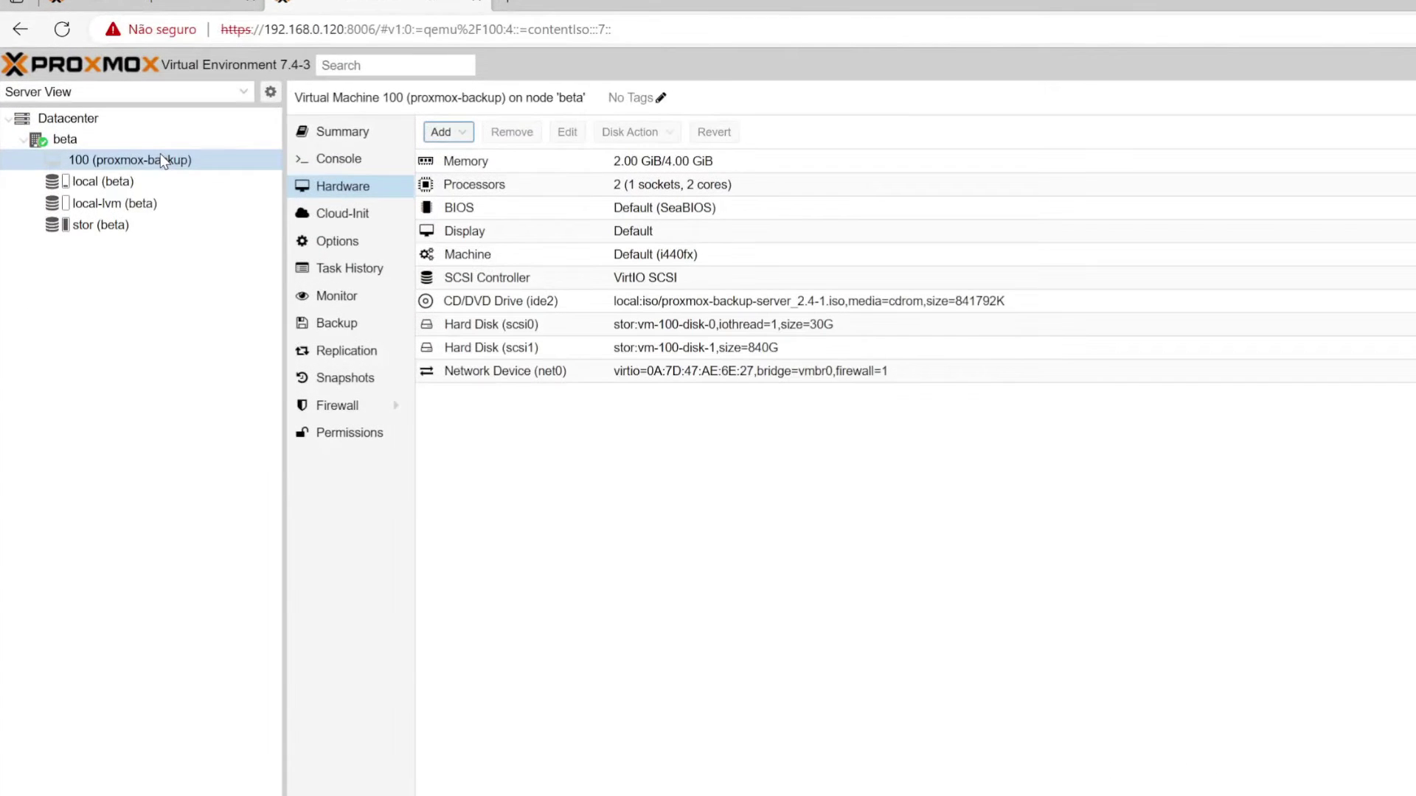
- Start VM 100 (proxmox-backup) and view its console showing the installer menu
right_click(168, 162)
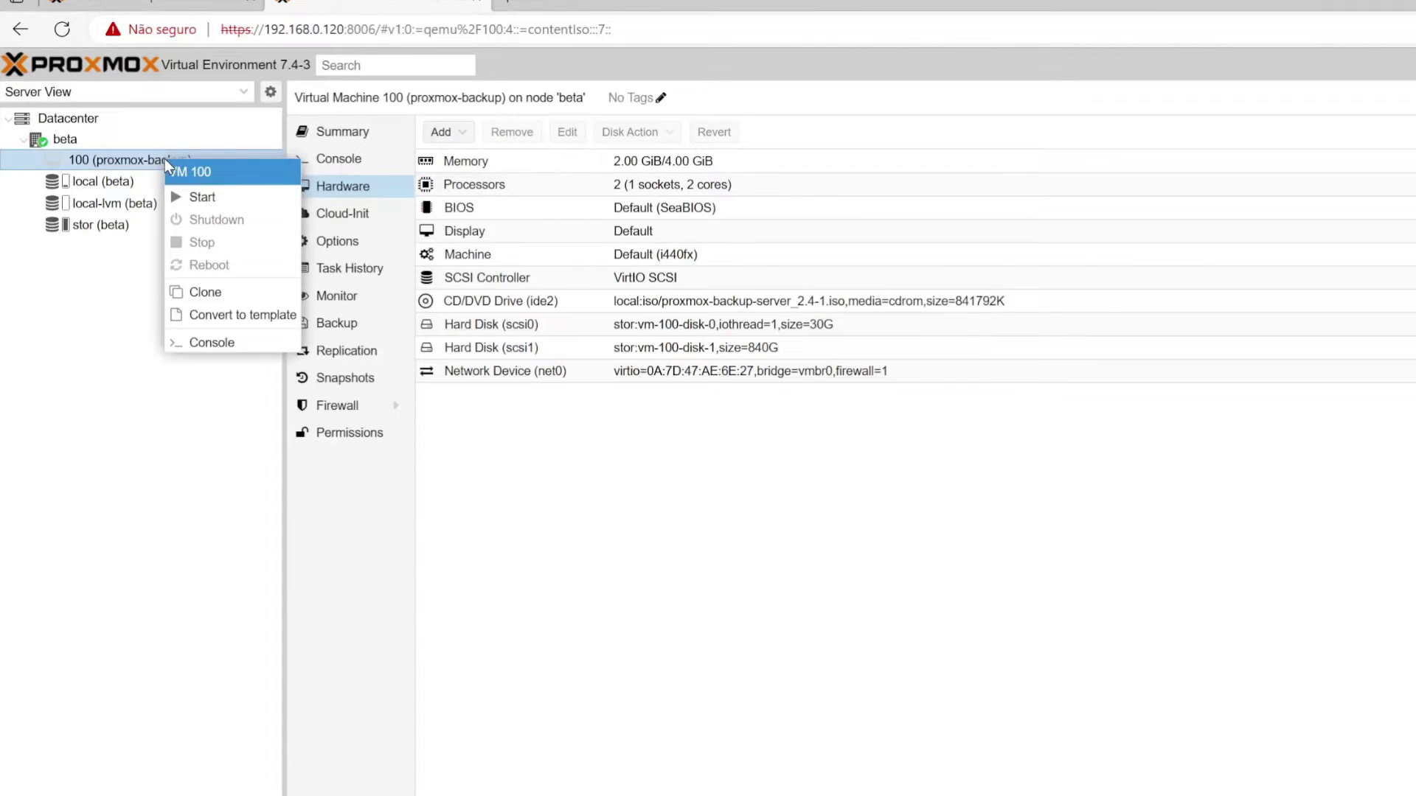
left_click(200, 199)
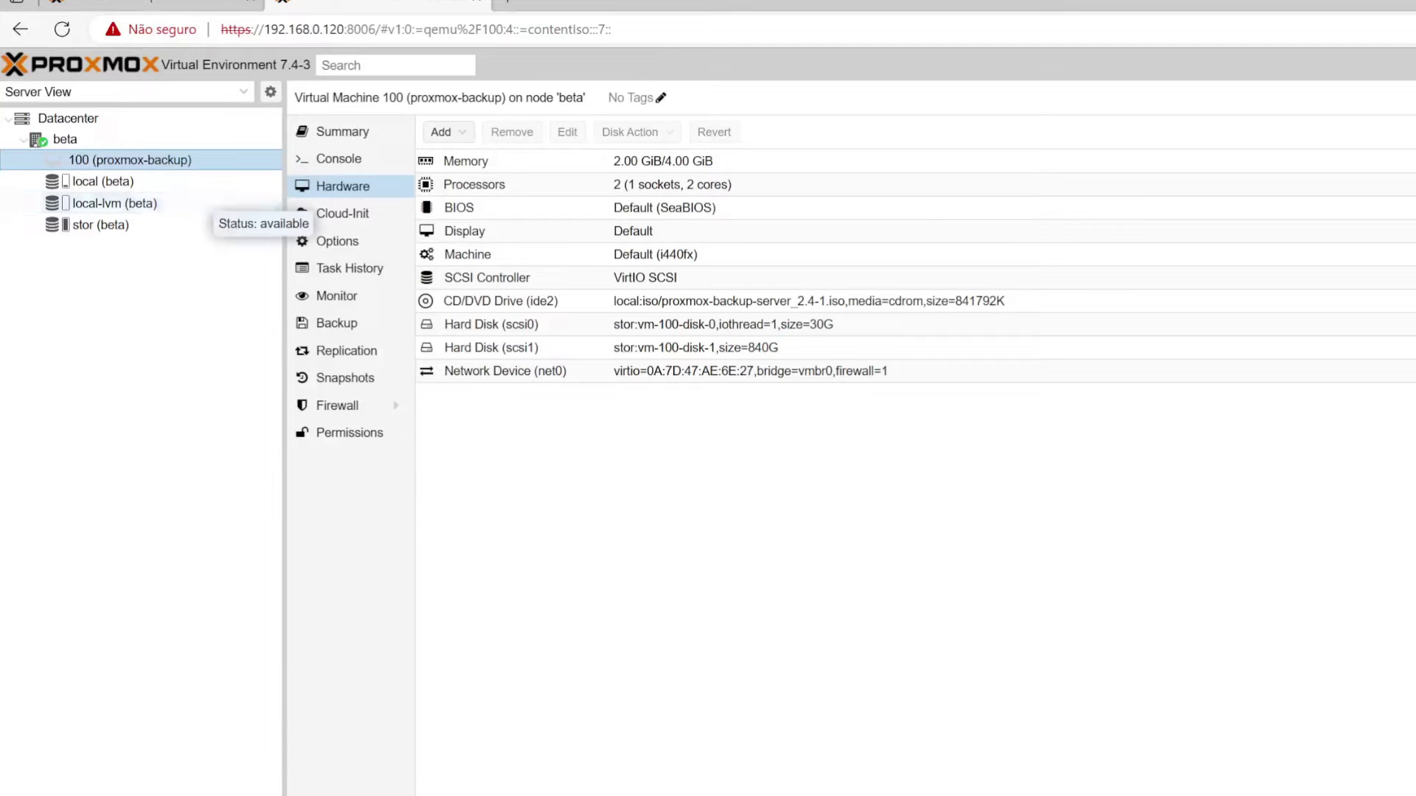
left_click(341, 158)
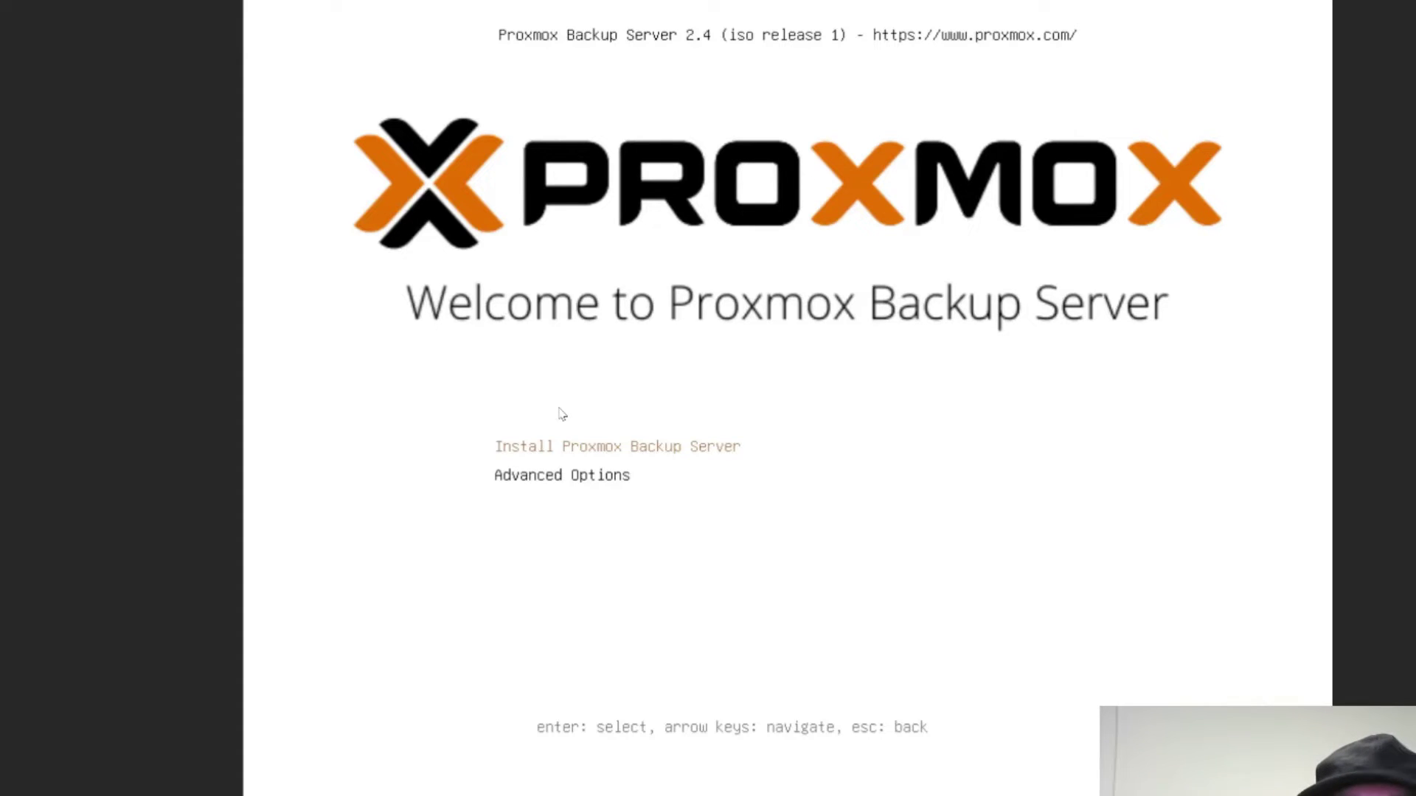
- Launch the installation, accept the licence, and keep /dev/sda (30.00GiB) as target disk
key("Return")
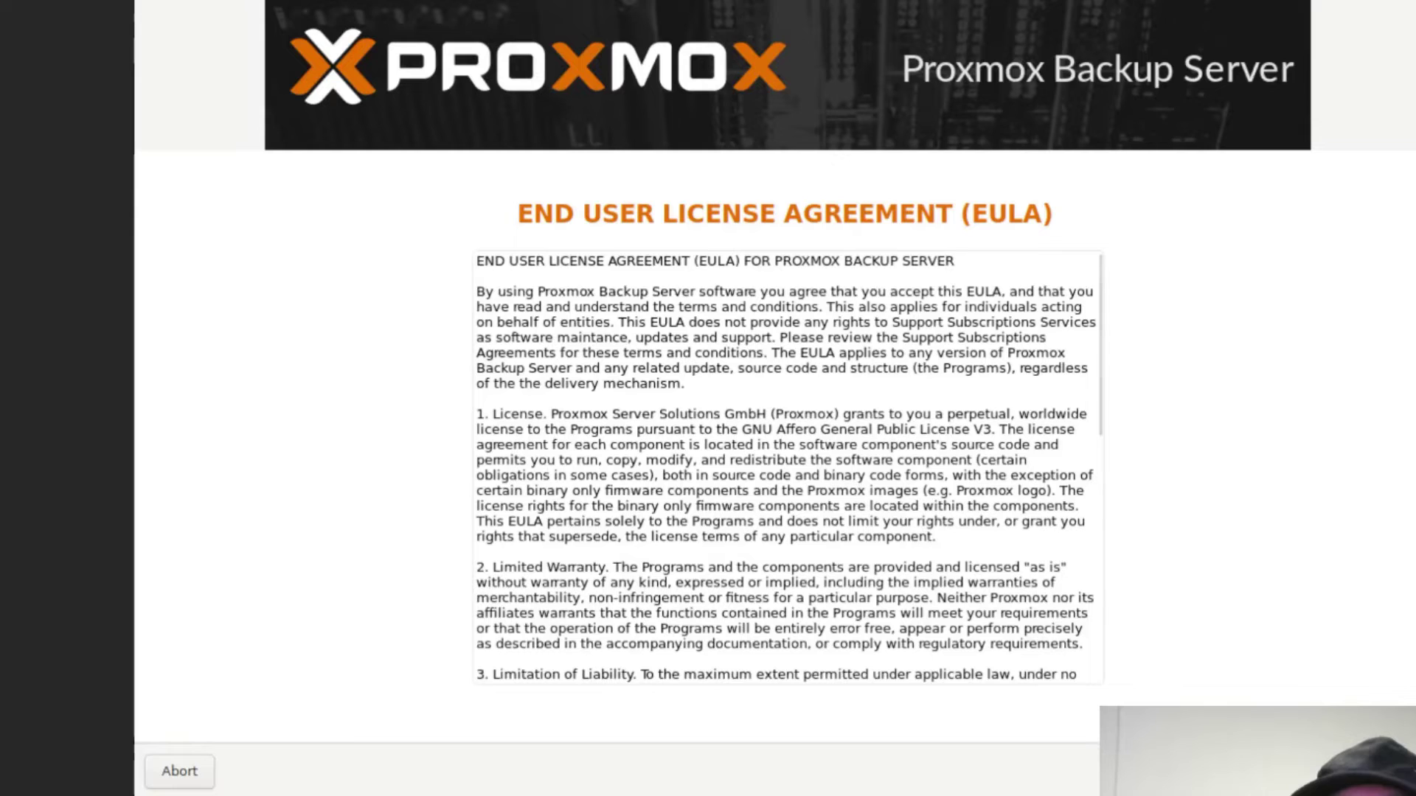
left_click(1386, 771)
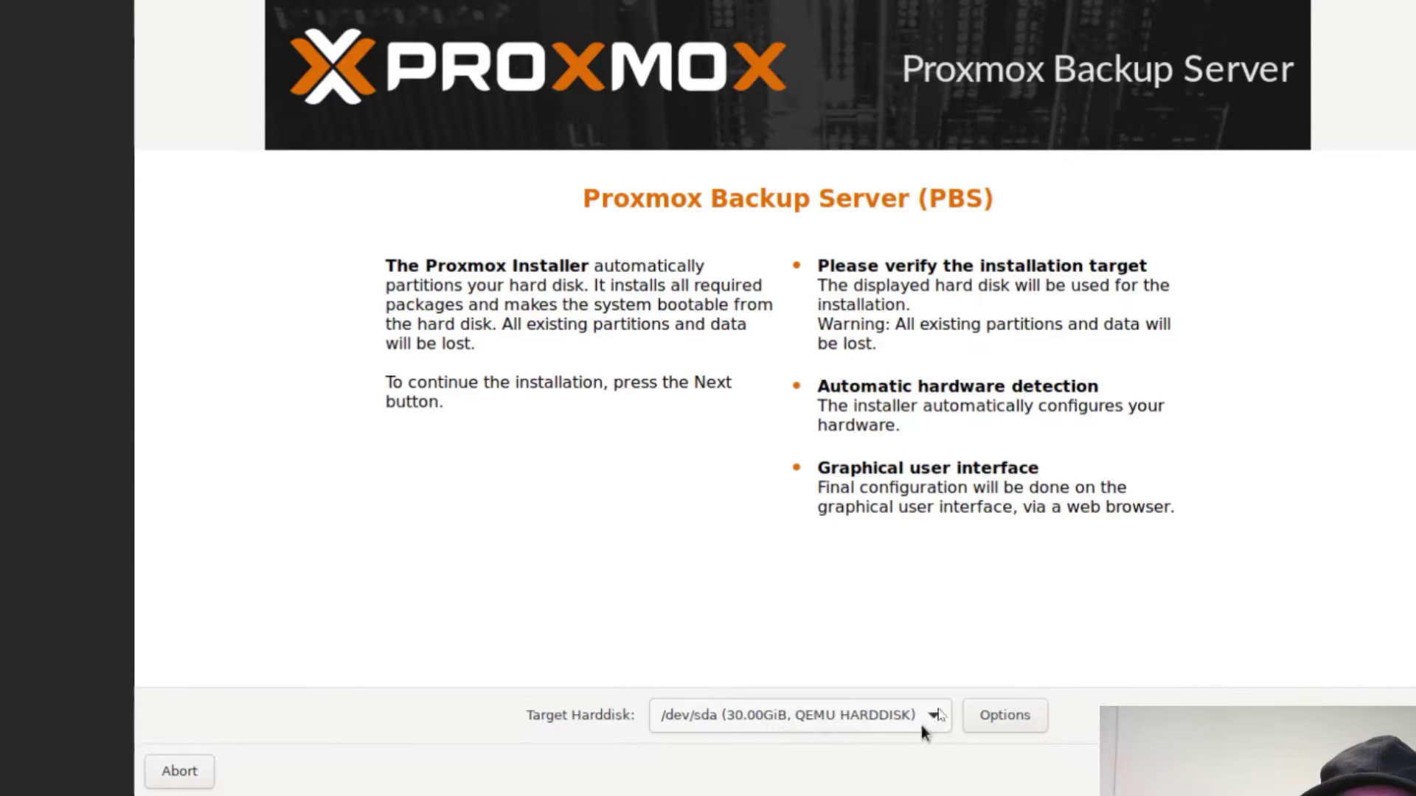
left_click(937, 715)
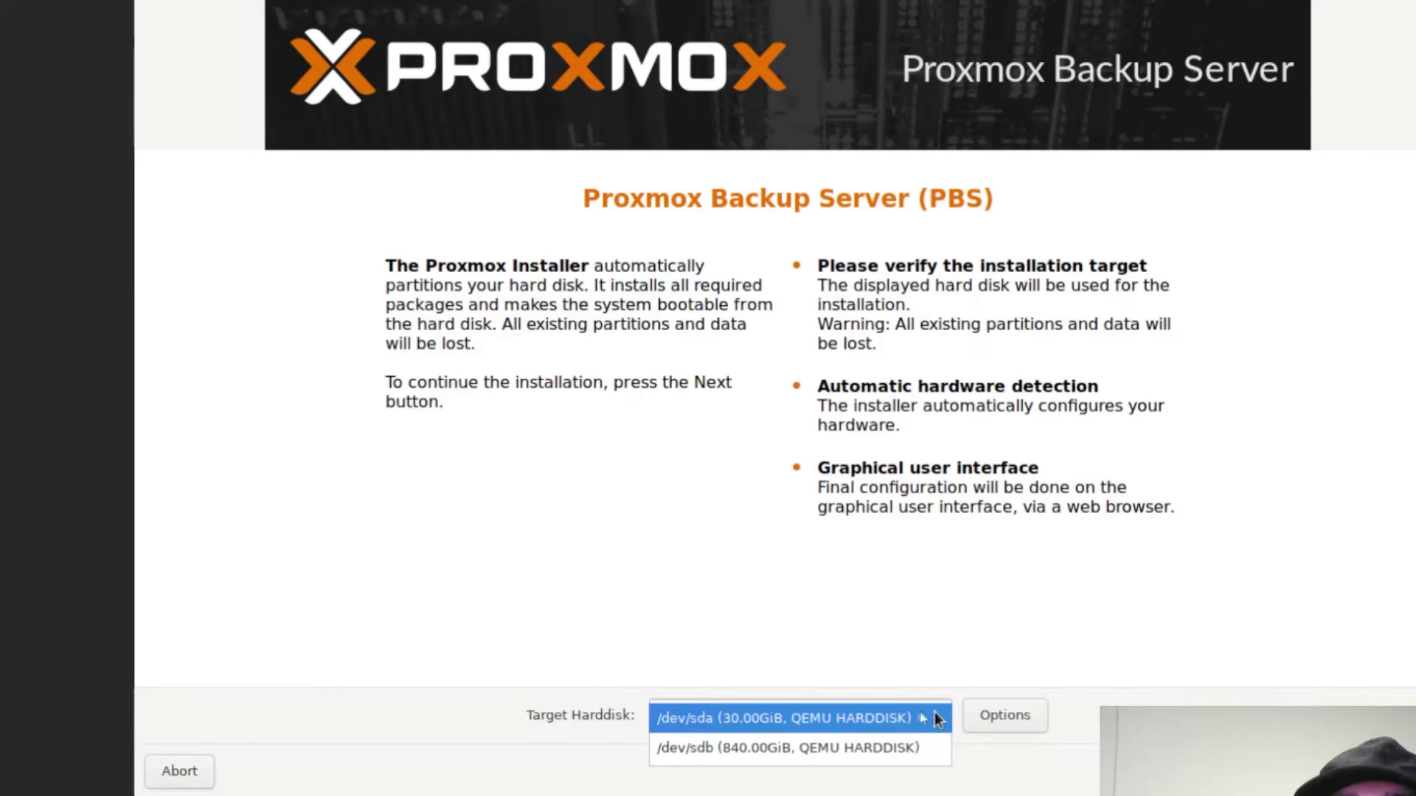
left_click(904, 716)
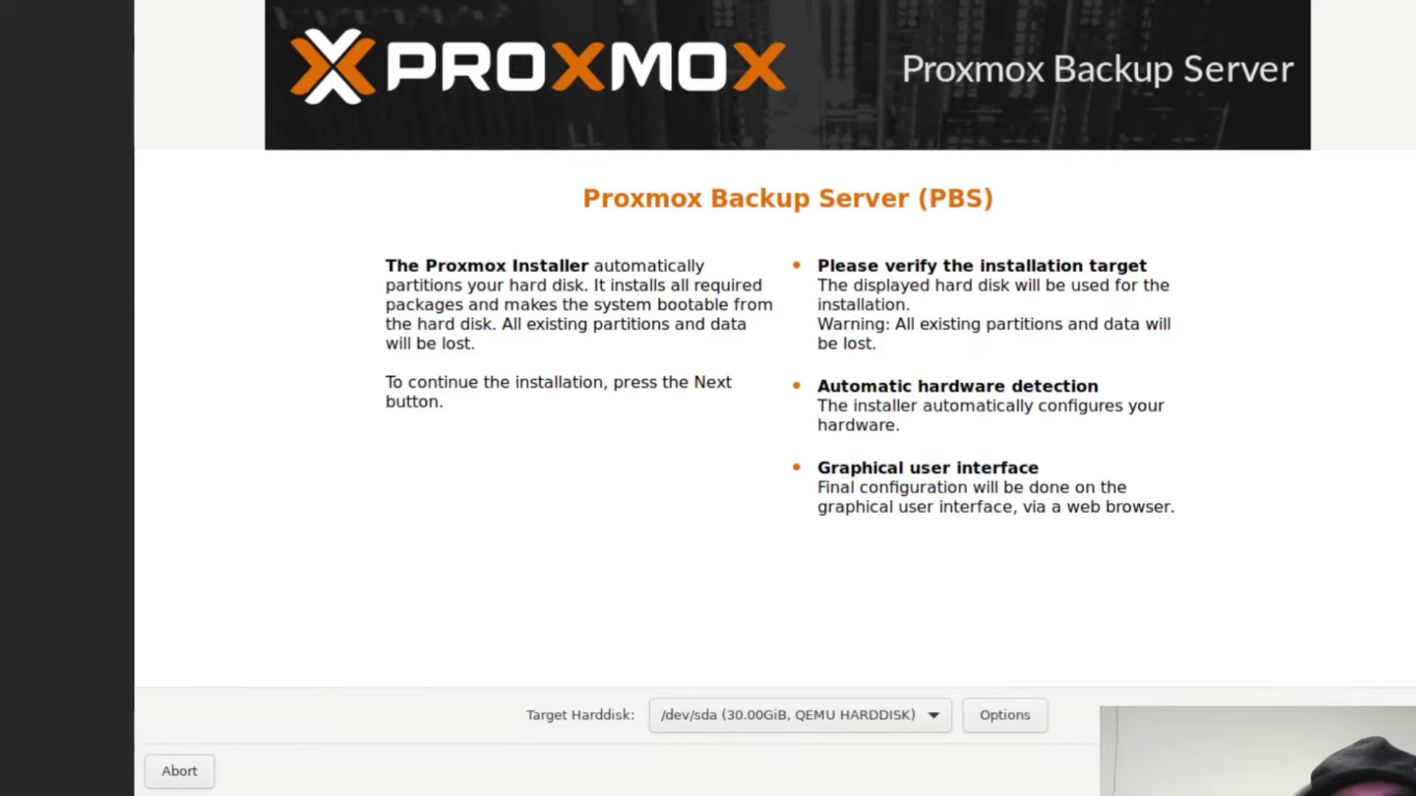
key("Return")
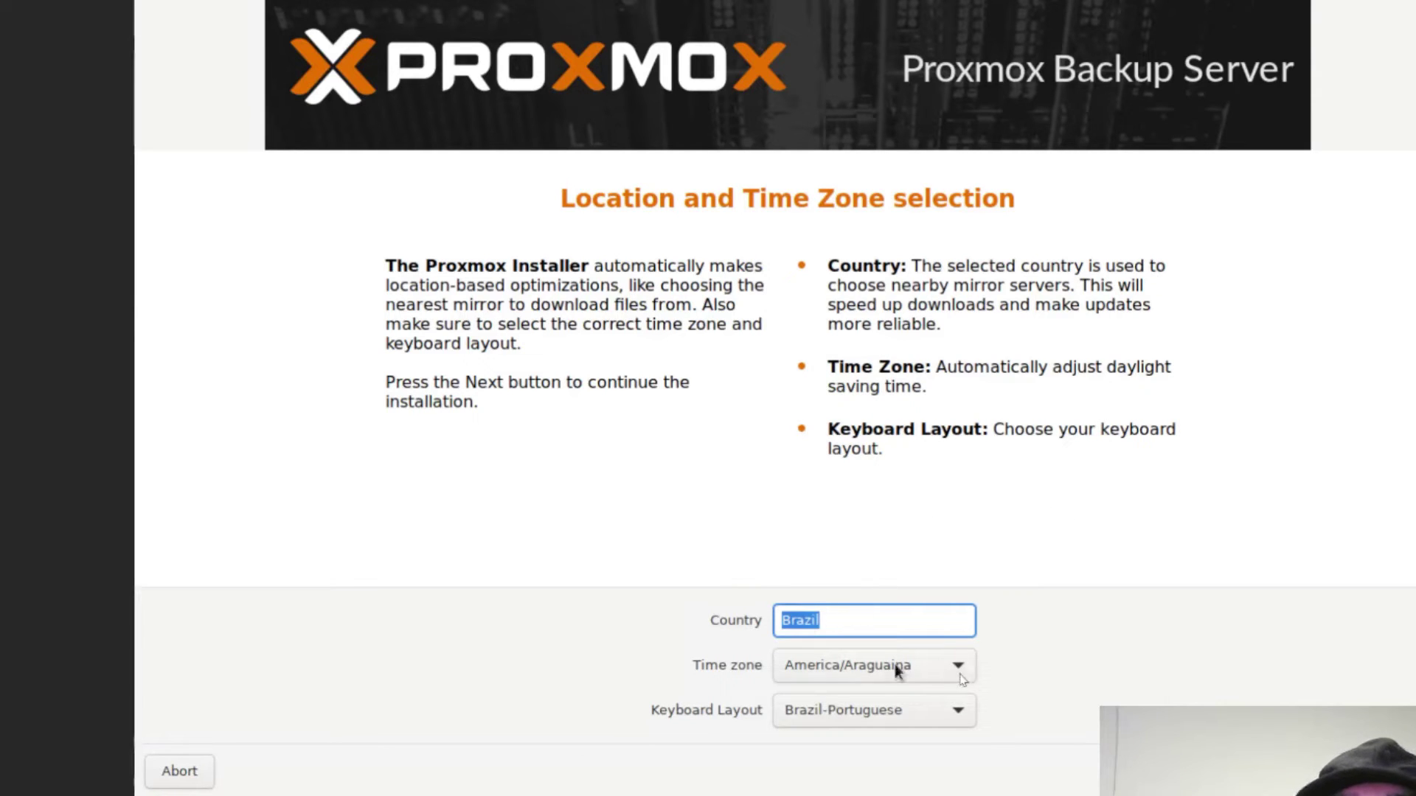
- Choose America/Sao_Paulo as the time zone and continue
left_click(958, 667)
scroll(929, 663, "down", 5)
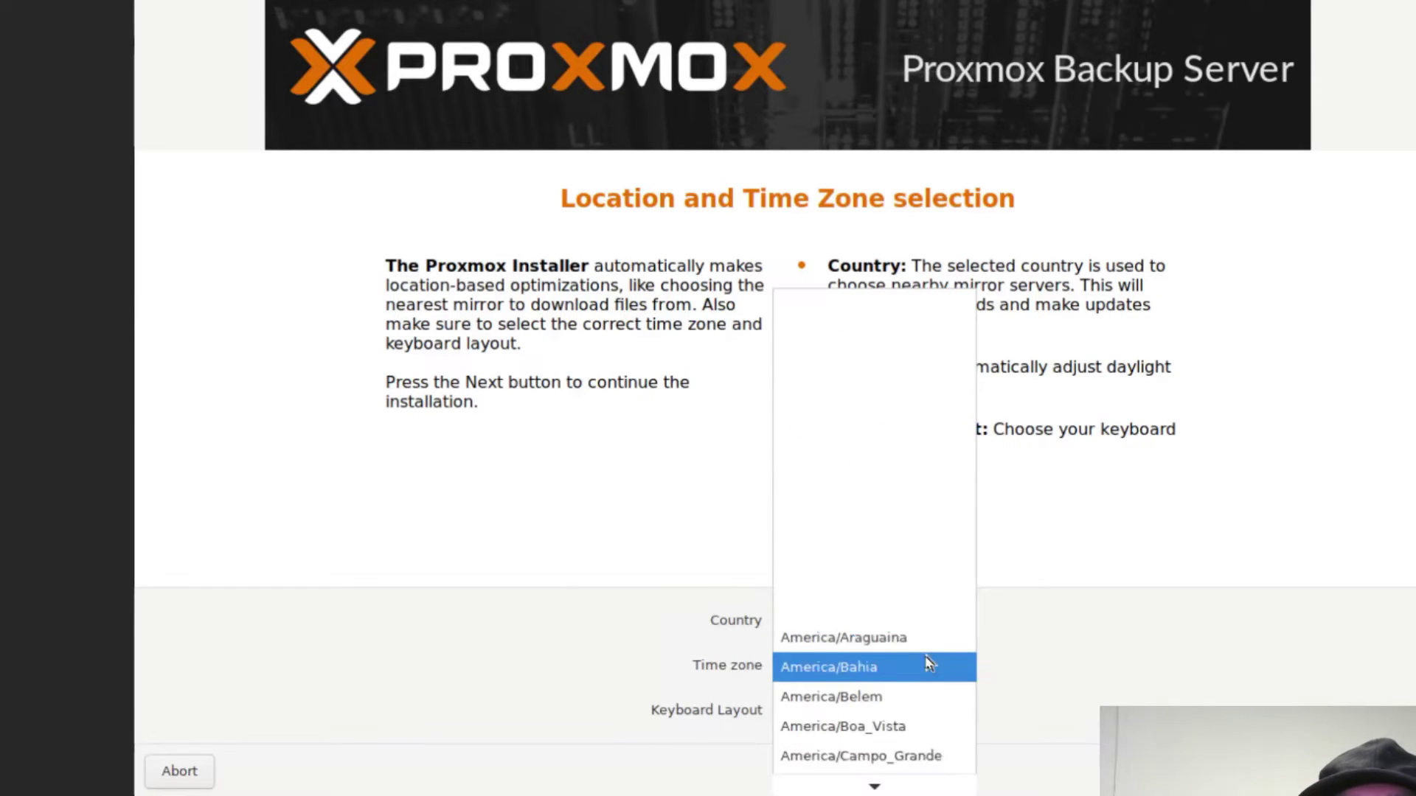
scroll(928, 662, "down", 8)
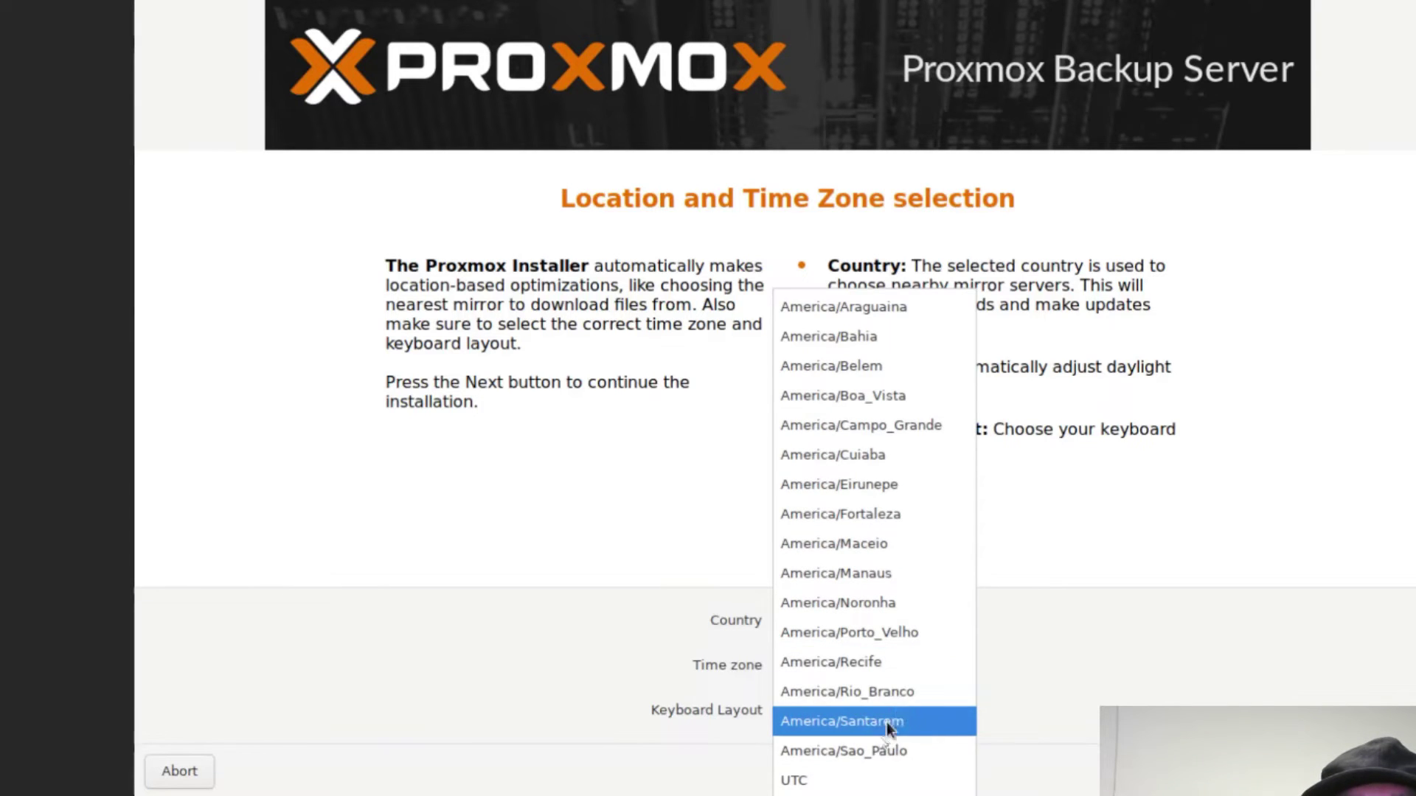
left_click(876, 751)
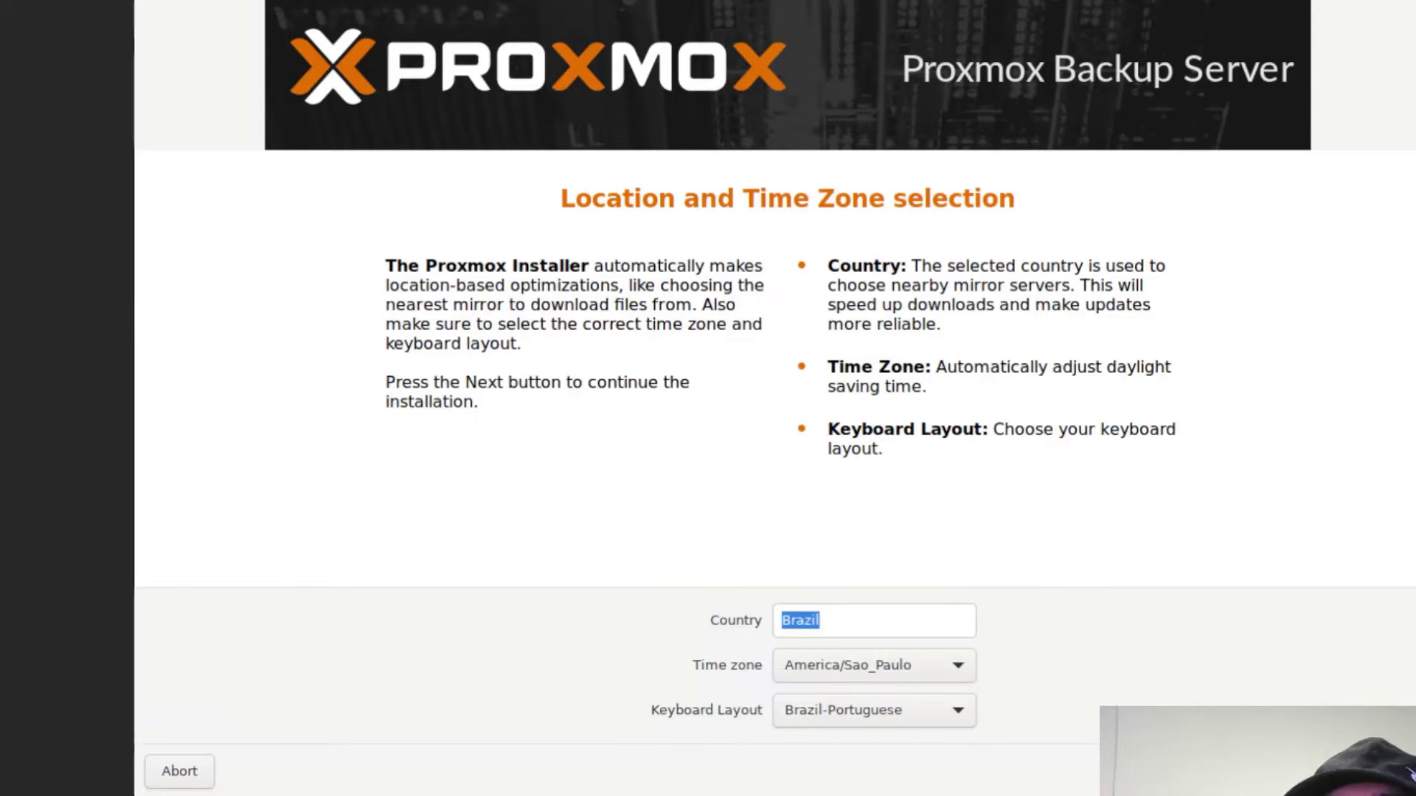
key("Return")
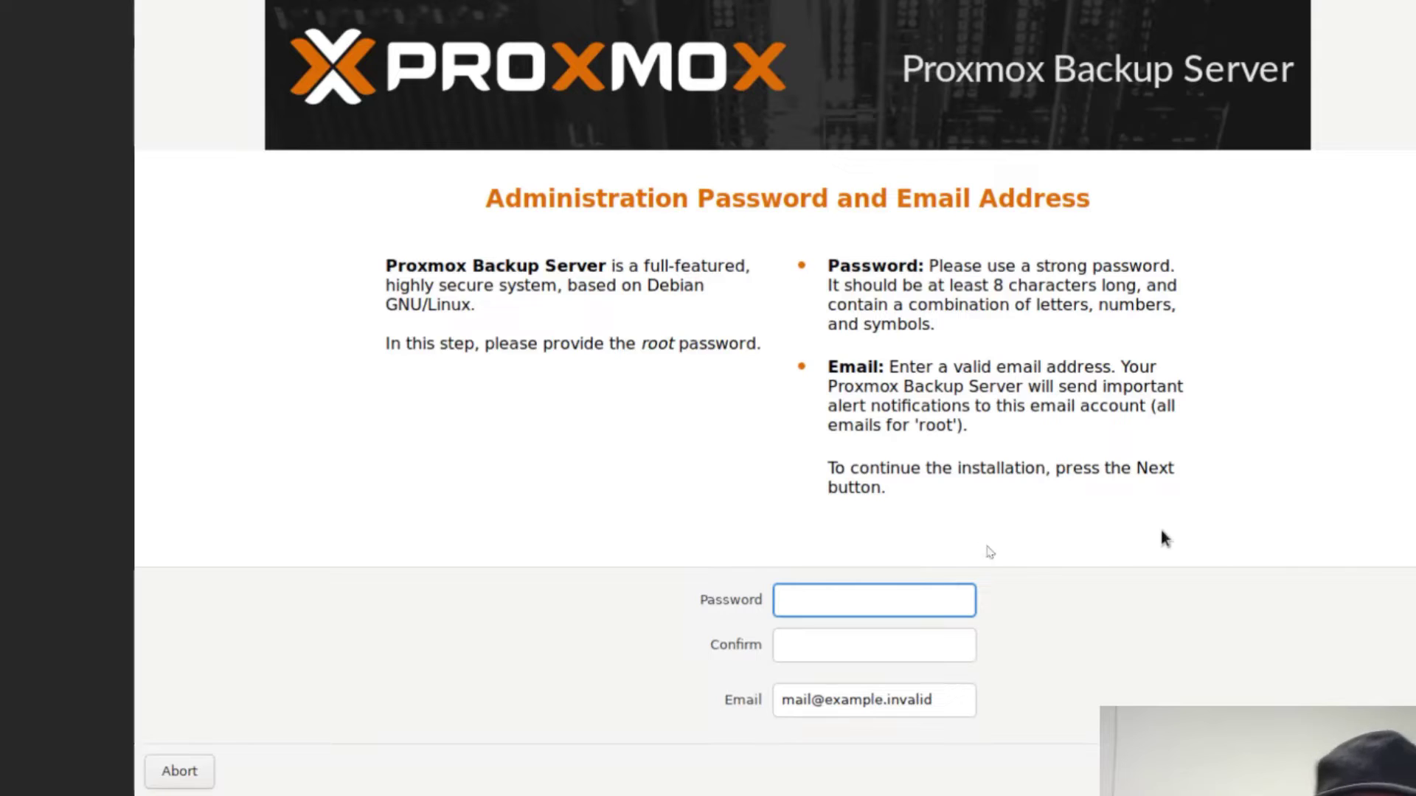
- Replace the alert e-mail address with a new one and proceed to network configuration
left_click_drag(938, 702, 763, 696)
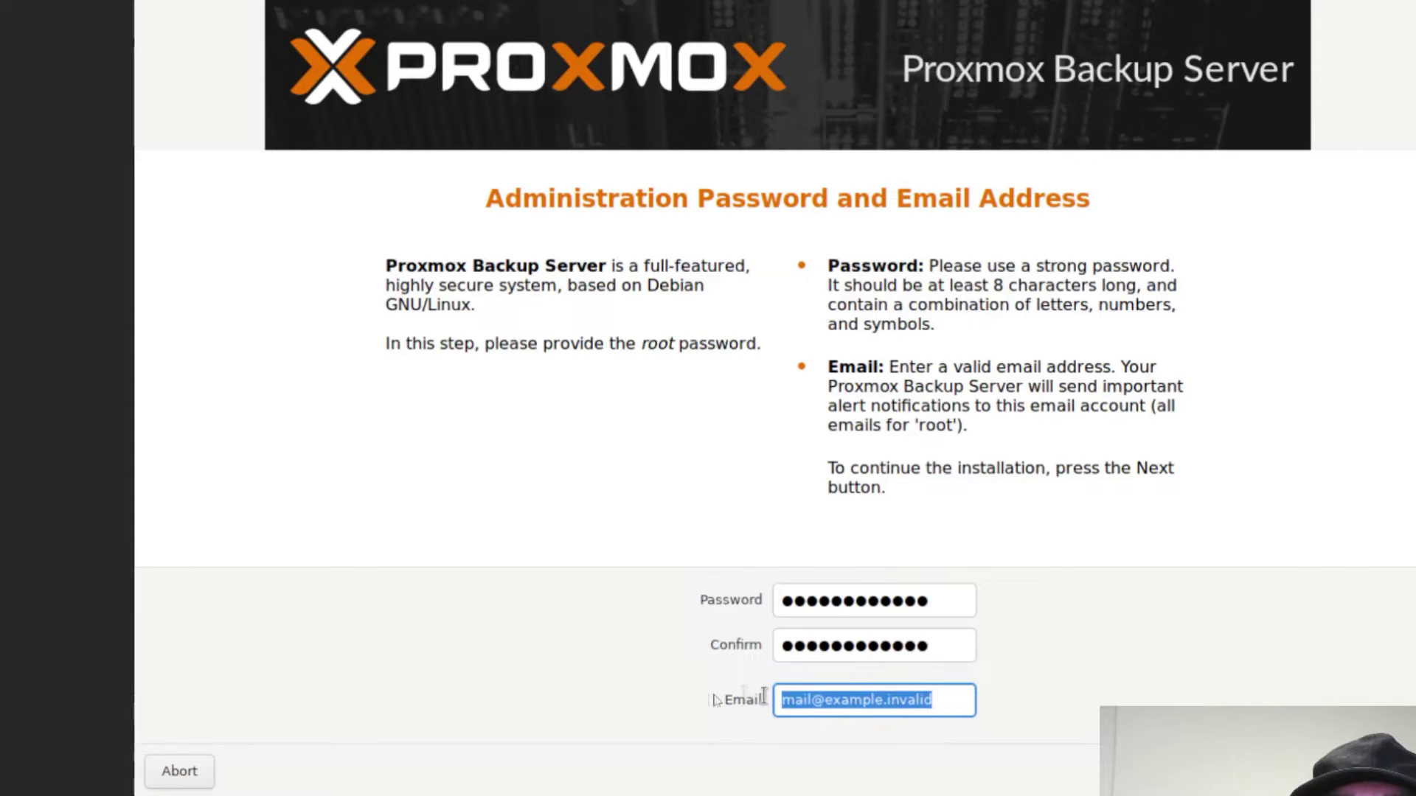
type("*************")
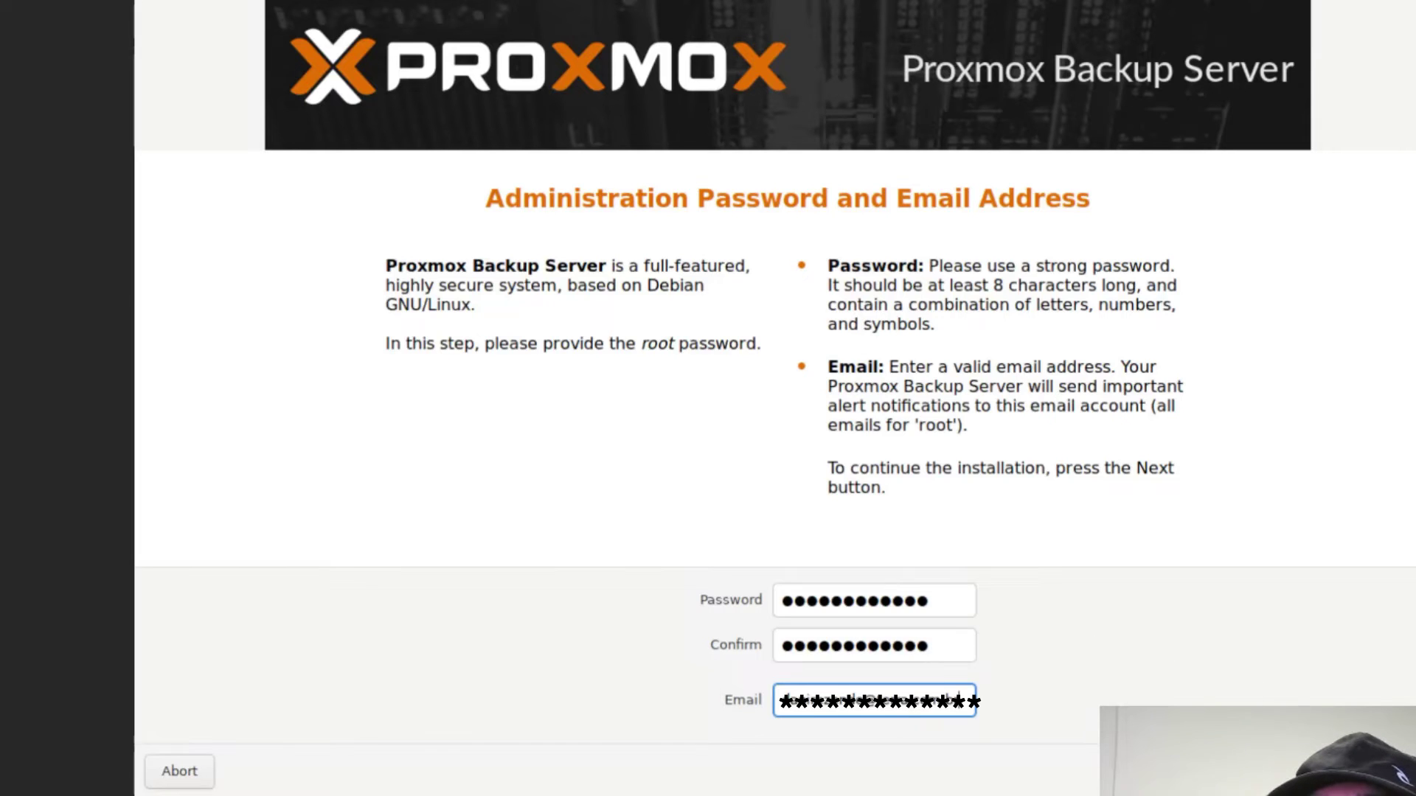
left_click(1396, 771)
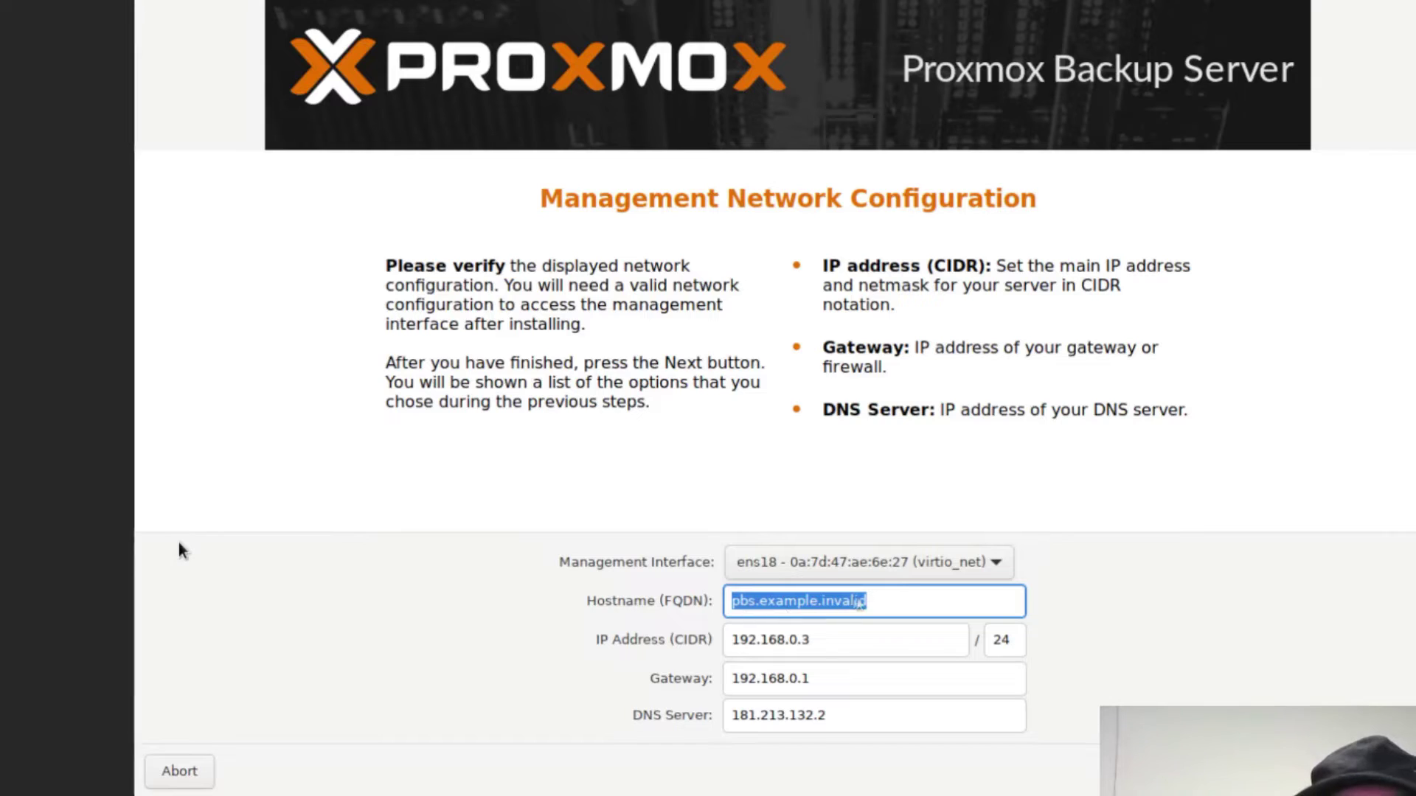
- Set hostname gamma.server.hardti, IP 192.168.0.140 and DNS 1.1.1.1, then confirm
left_click_drag(884, 600, 673, 601)
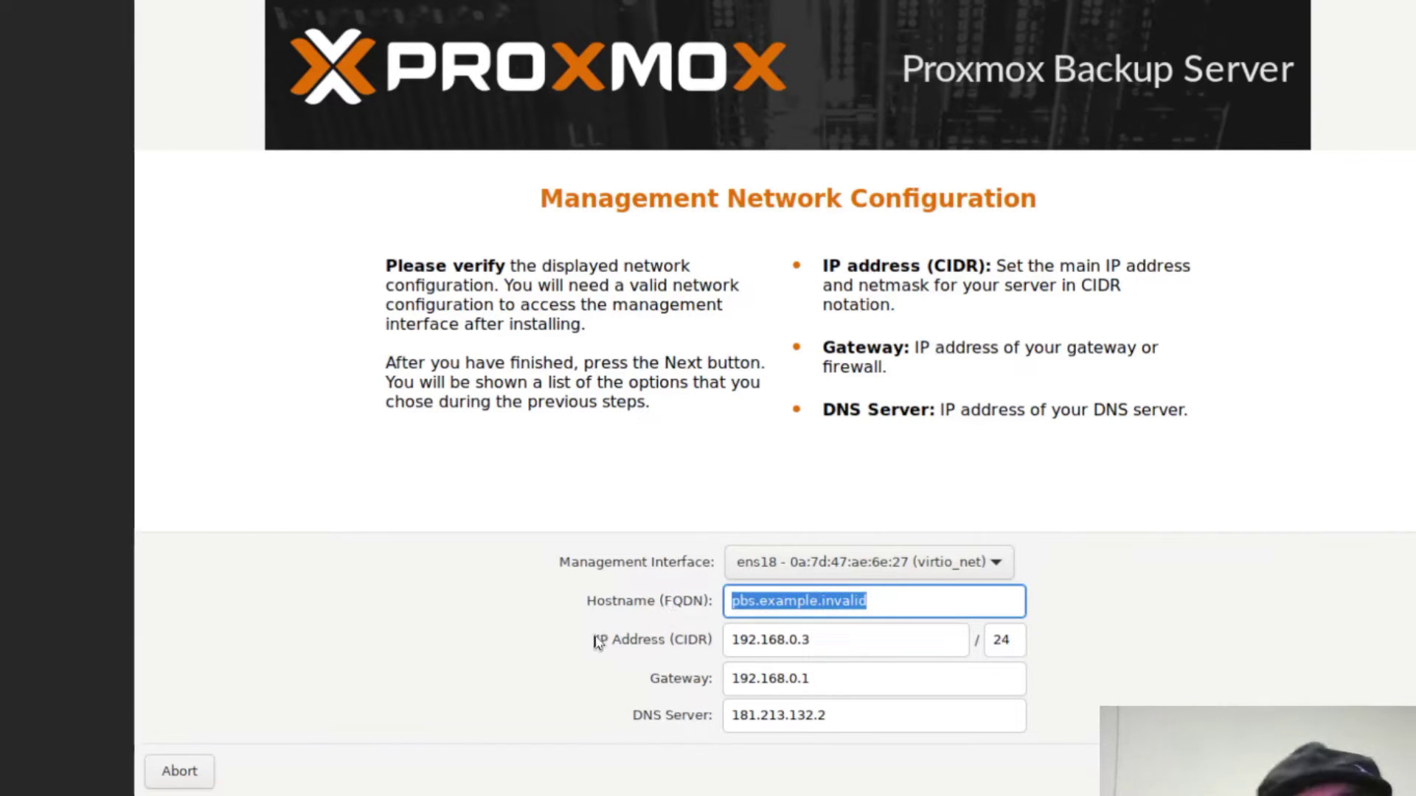
type("gamma.server.hardti")
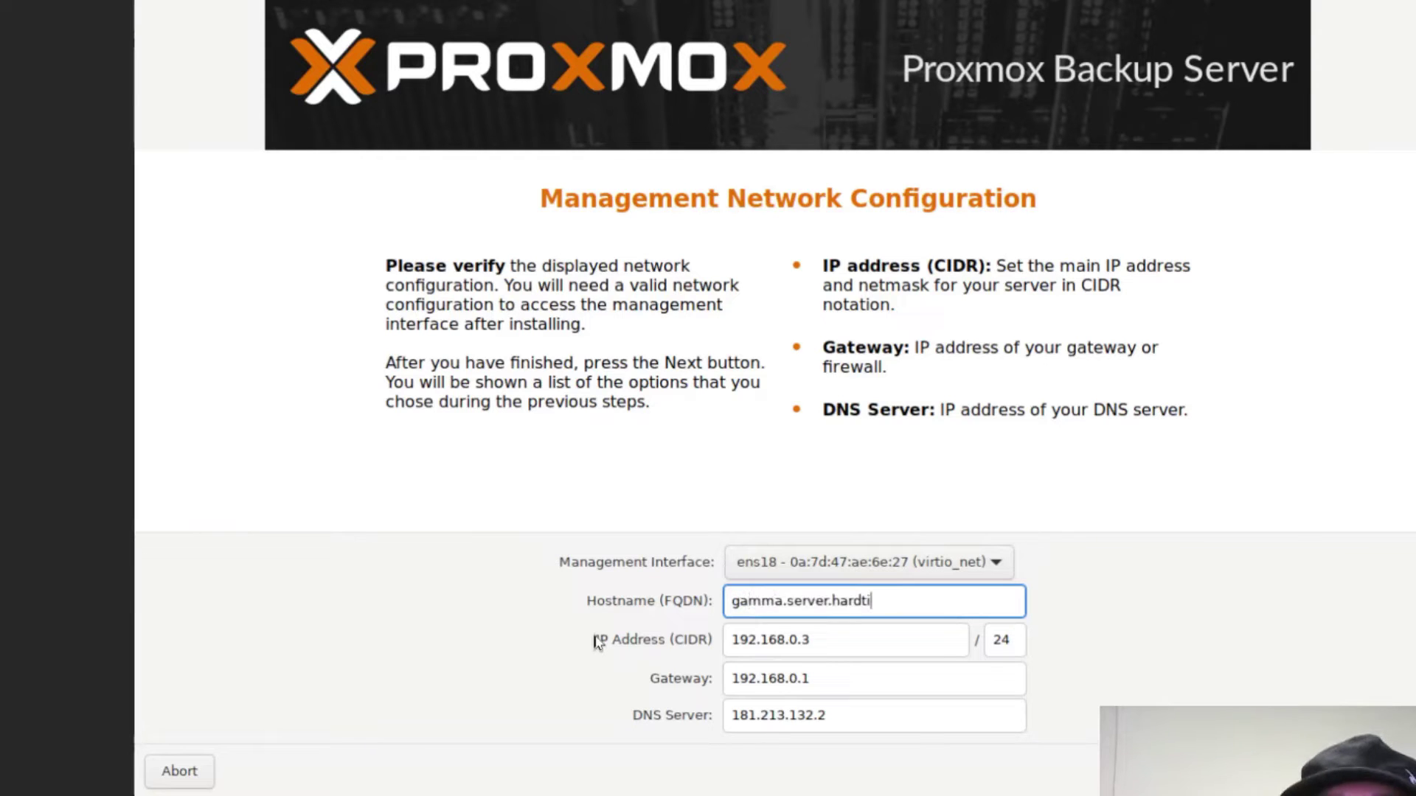
key("Tab")
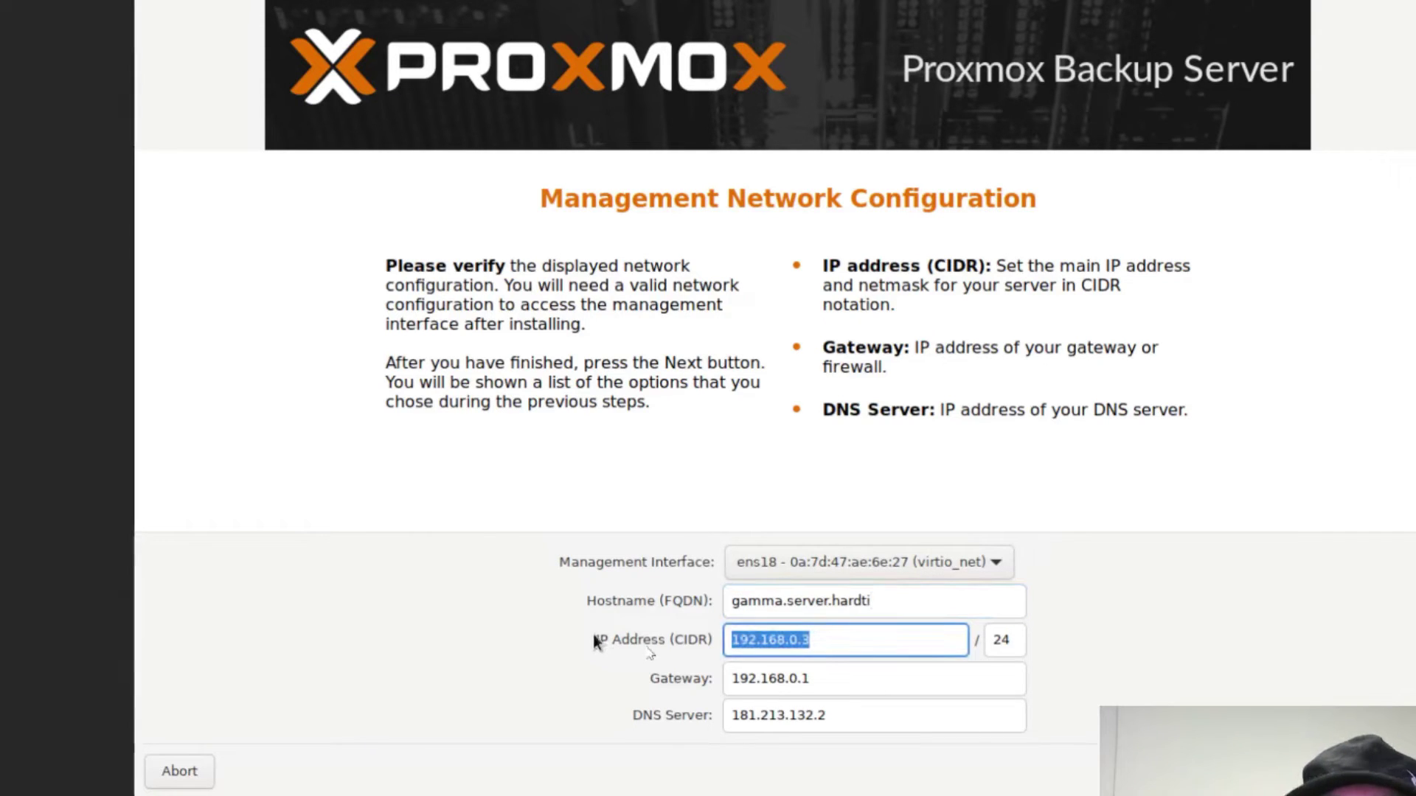
left_click(830, 642)
key("BackSpace")
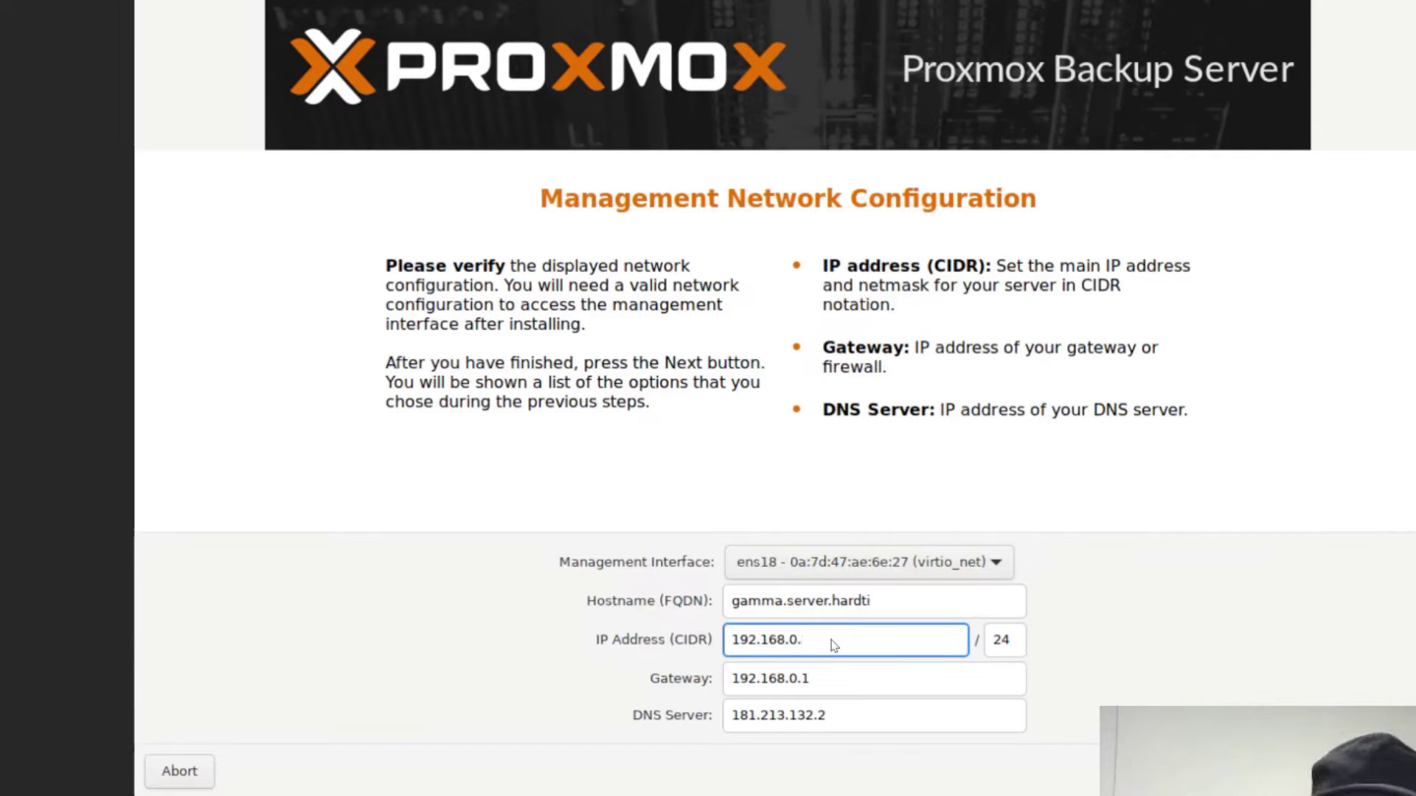
type("140")
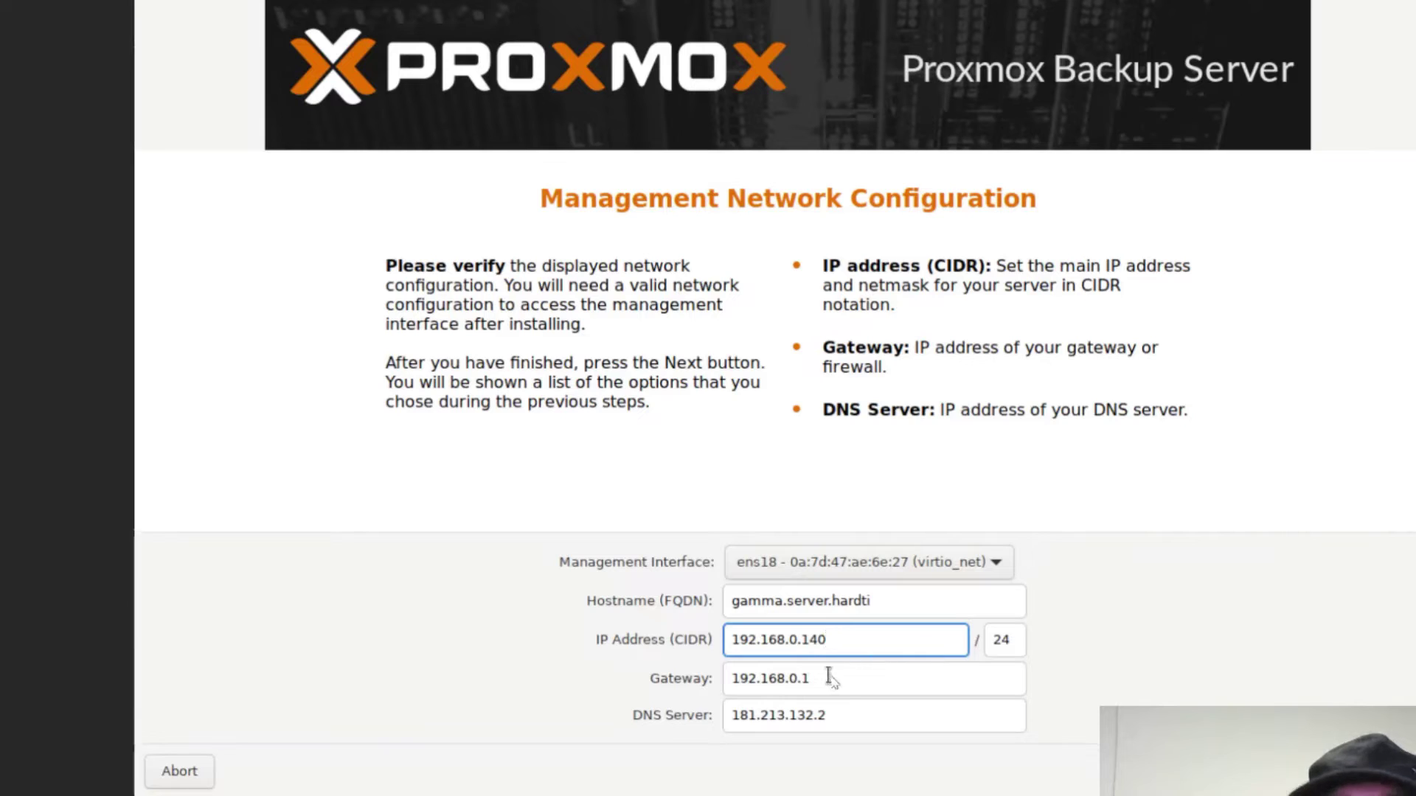
left_click_drag(848, 717, 704, 723)
key("BackSpace")
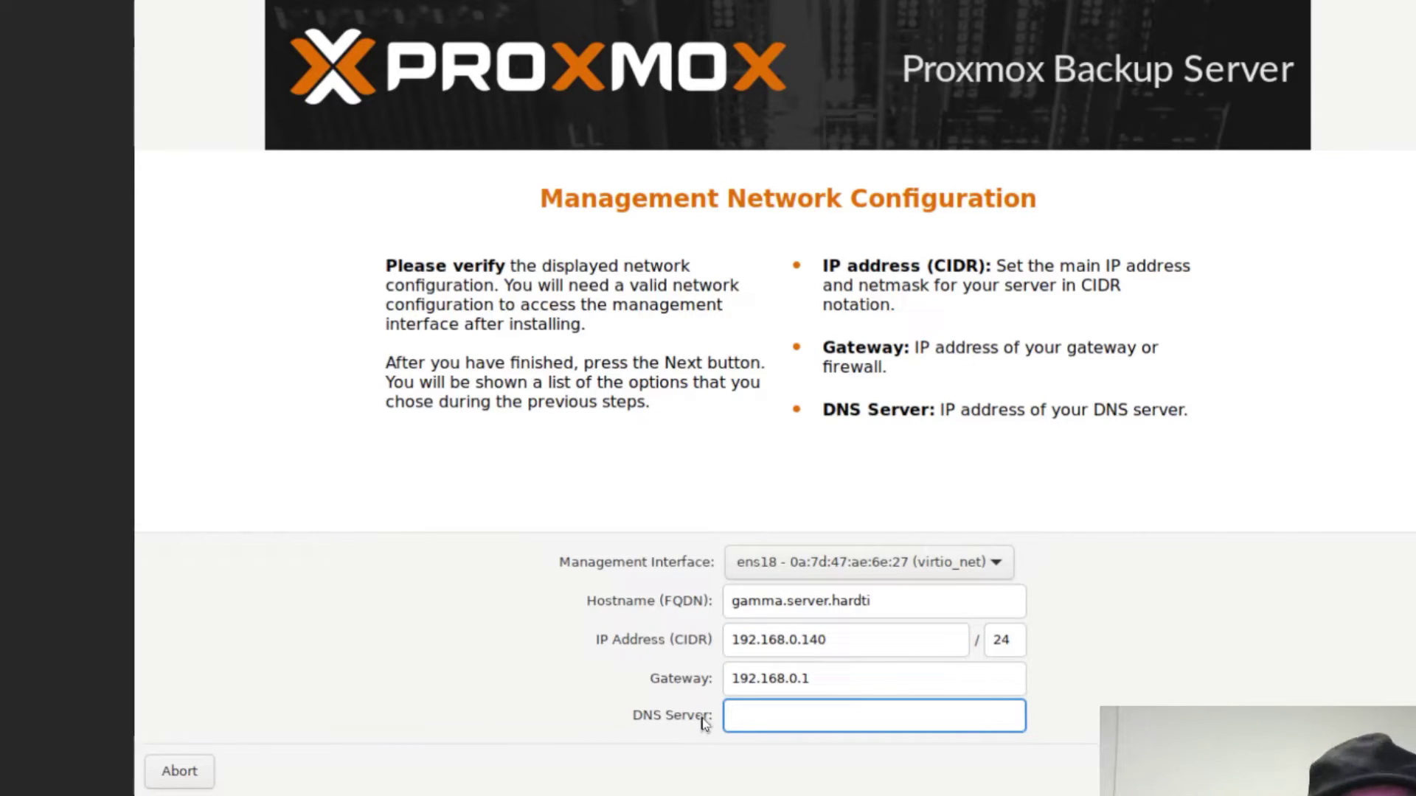
type("1.1.1.1")
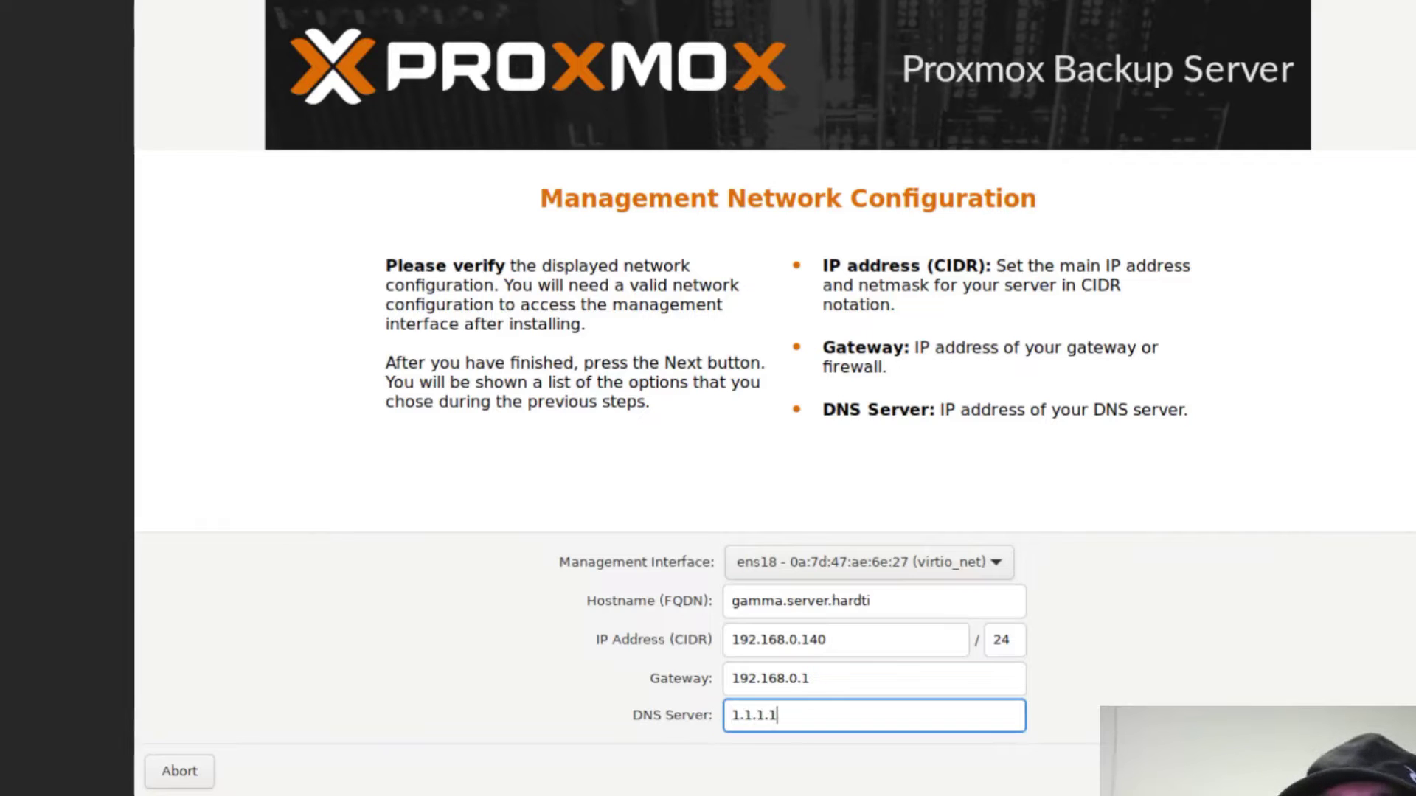
key("Return")
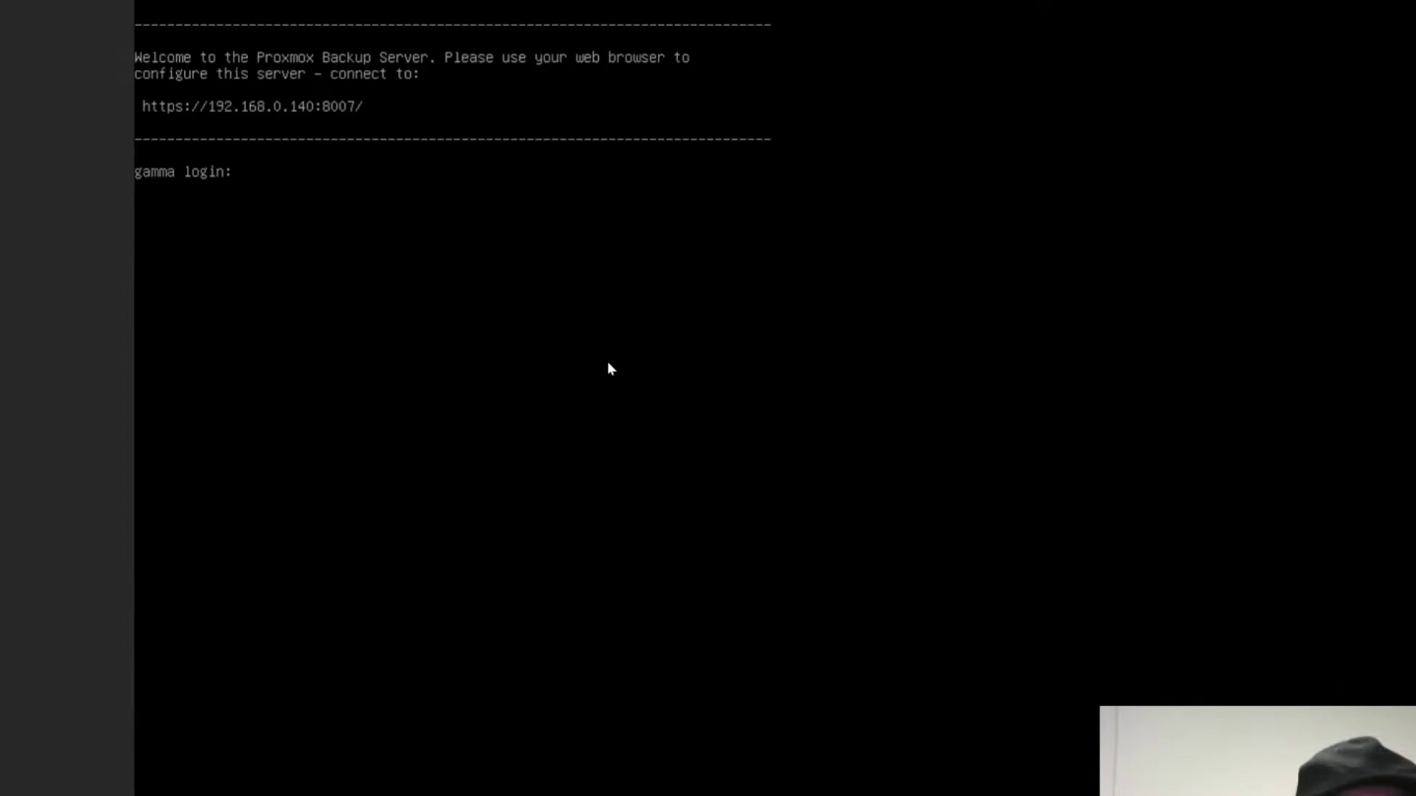
- Log in to the gamma console as root with the account password
type("oot")
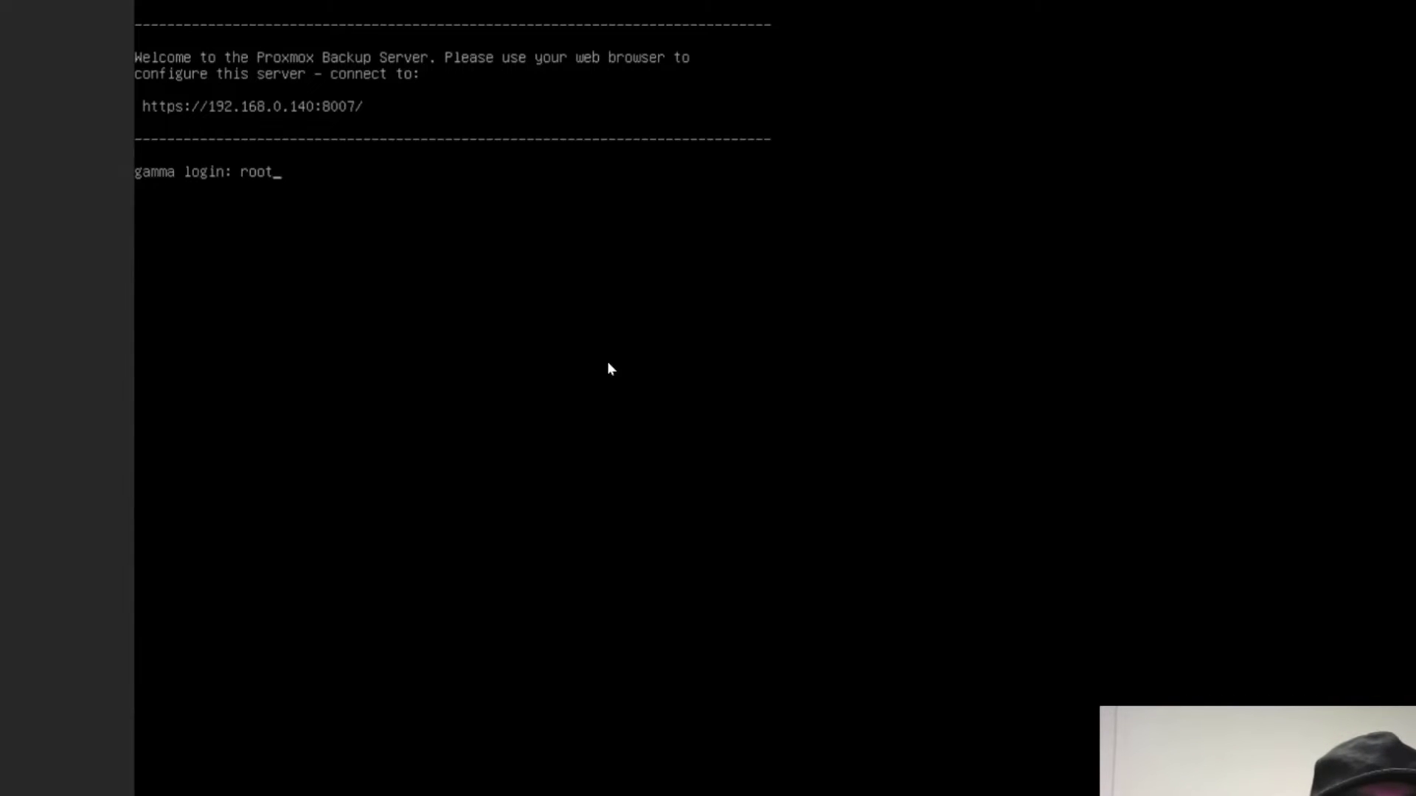
key("Return")
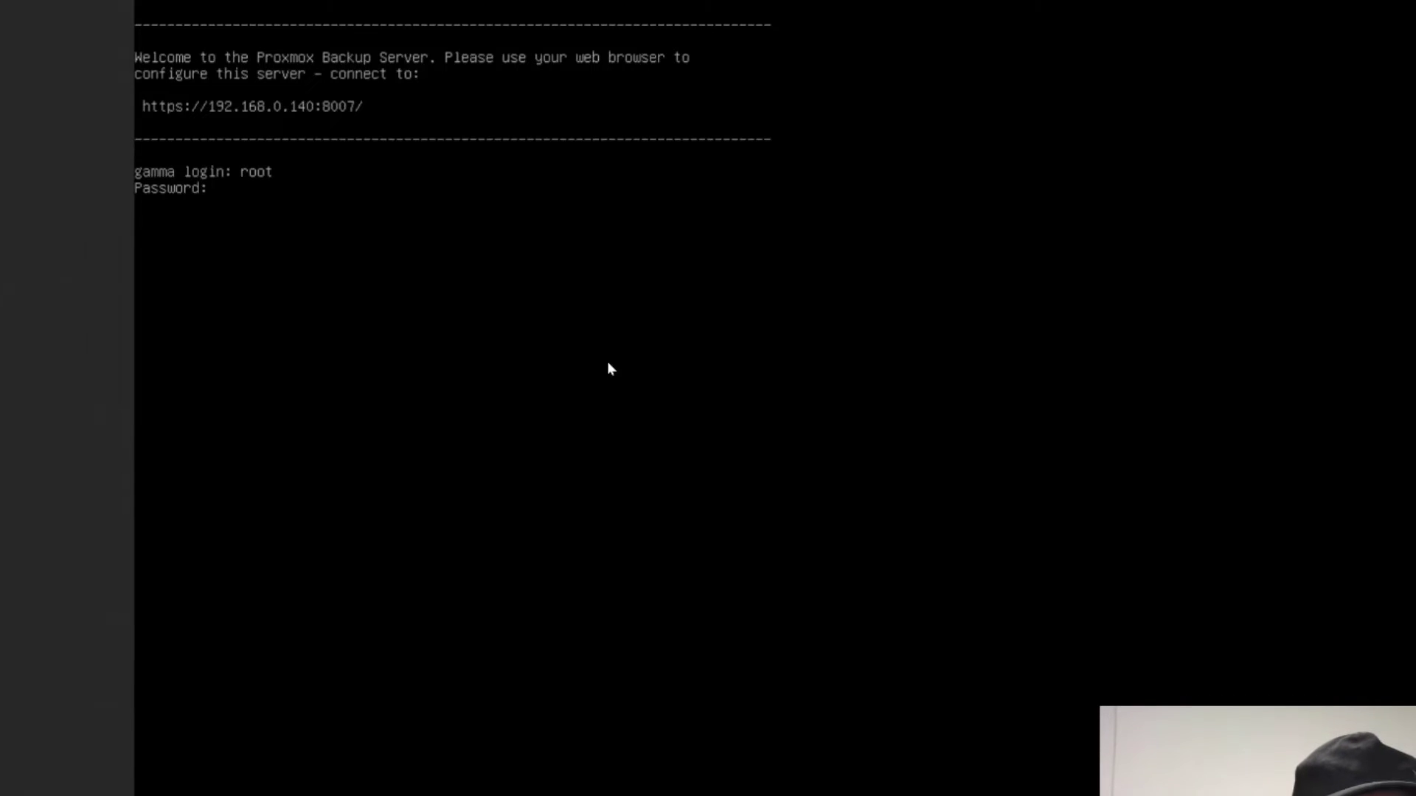
key("Return")
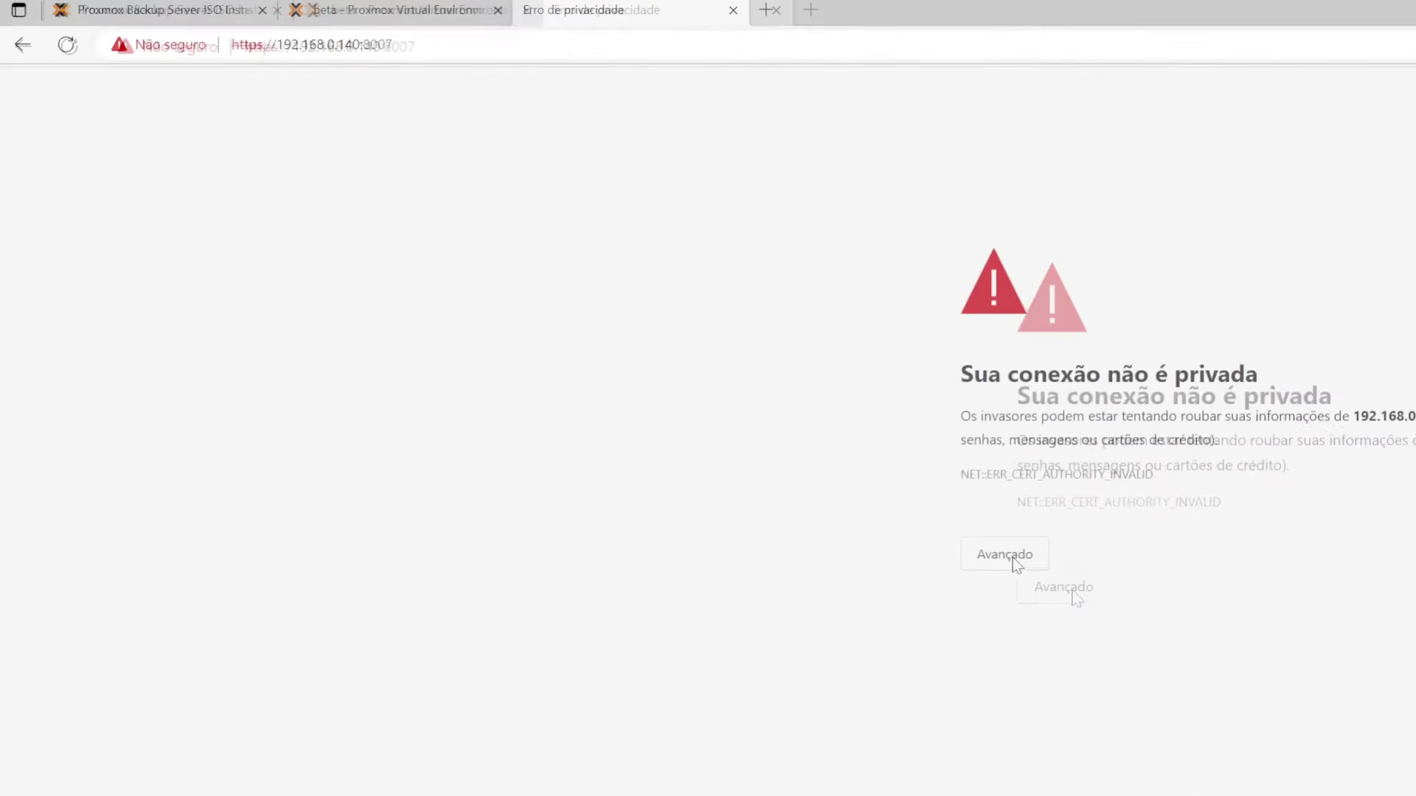
- Bypass the certificate warning under Avançado to reach 192.168.0.140:8007
left_click(1073, 595)
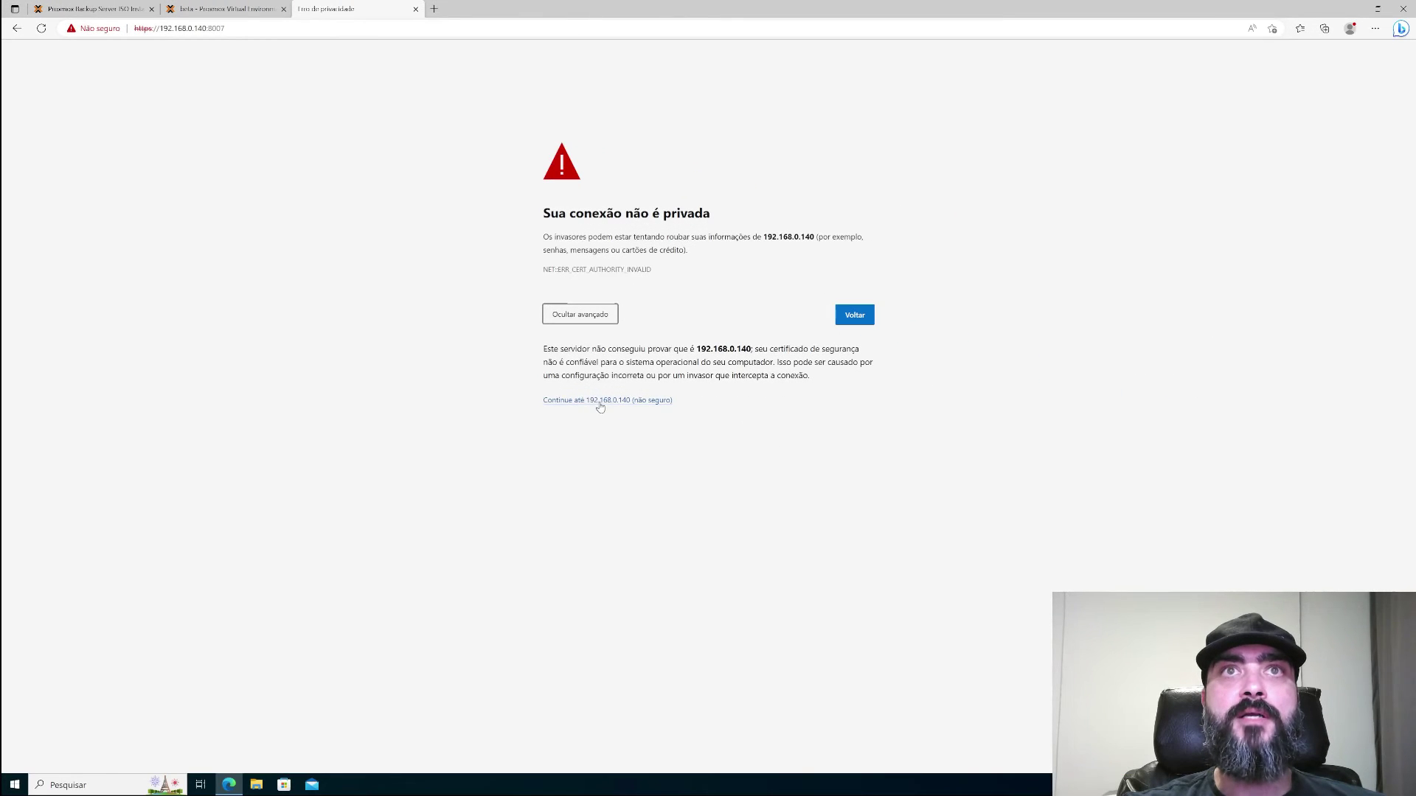
left_click(600, 401)
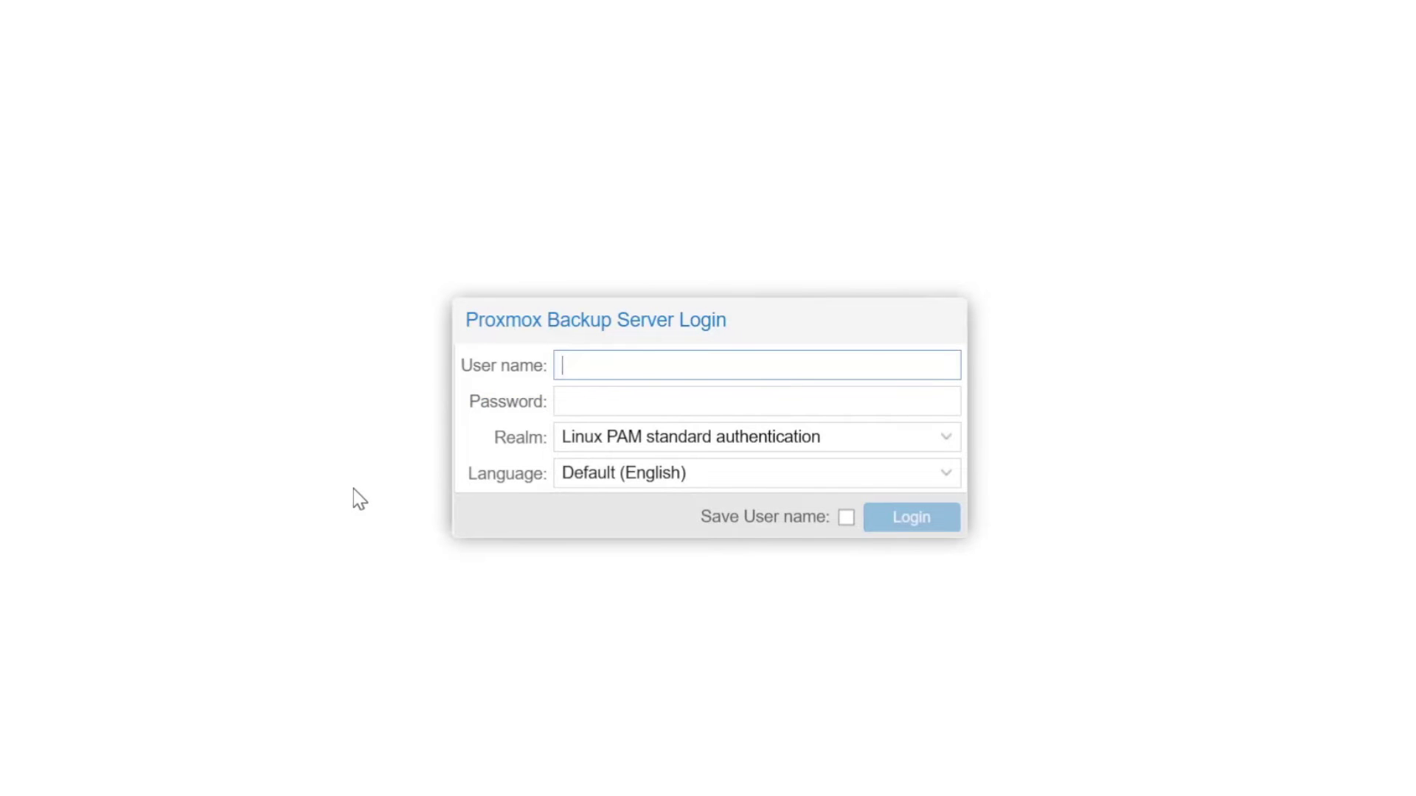
- Log in as root, dismiss the no-subscription notice, and go to Storage / Disks
type("root")
key("Tab")
type("••••••••••••")
key("Return")
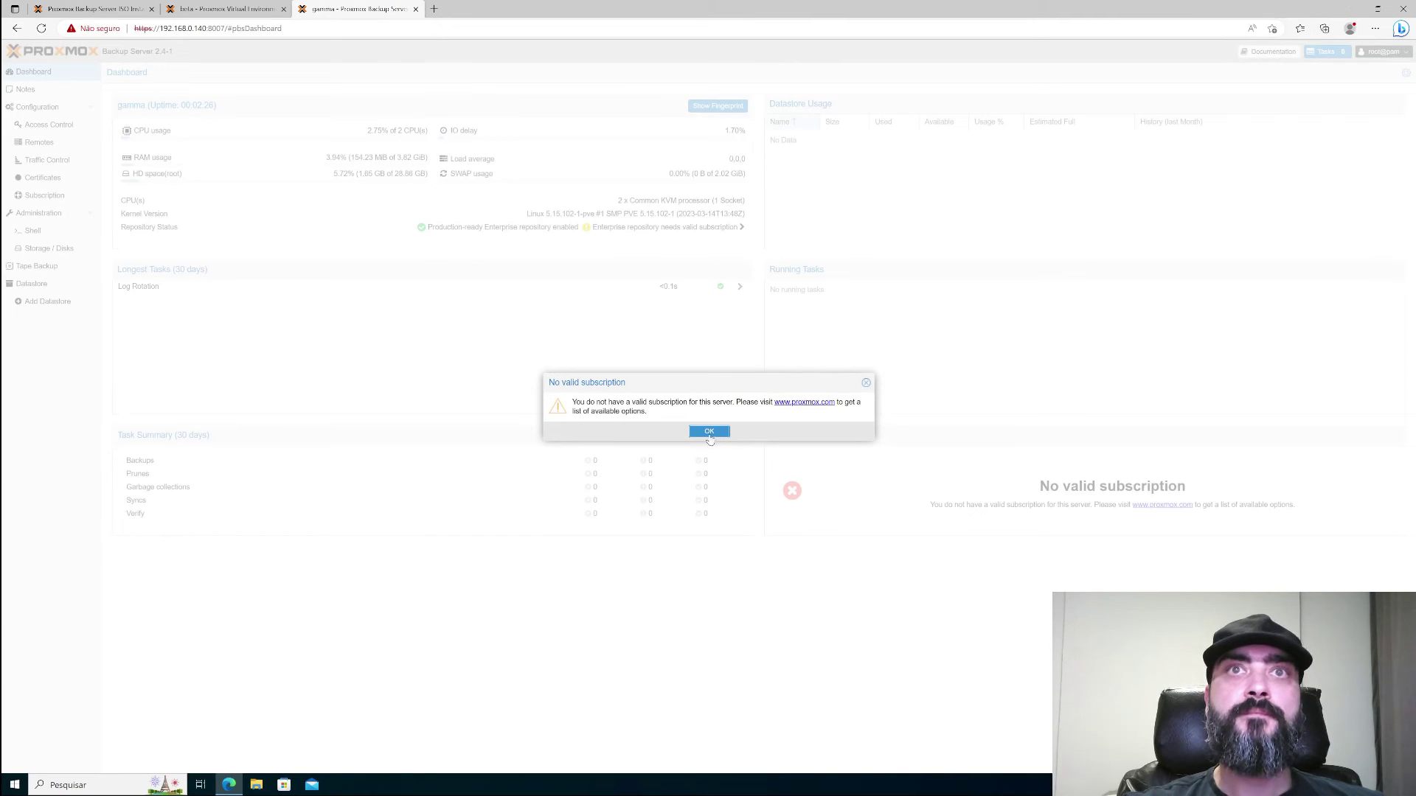
left_click(709, 432)
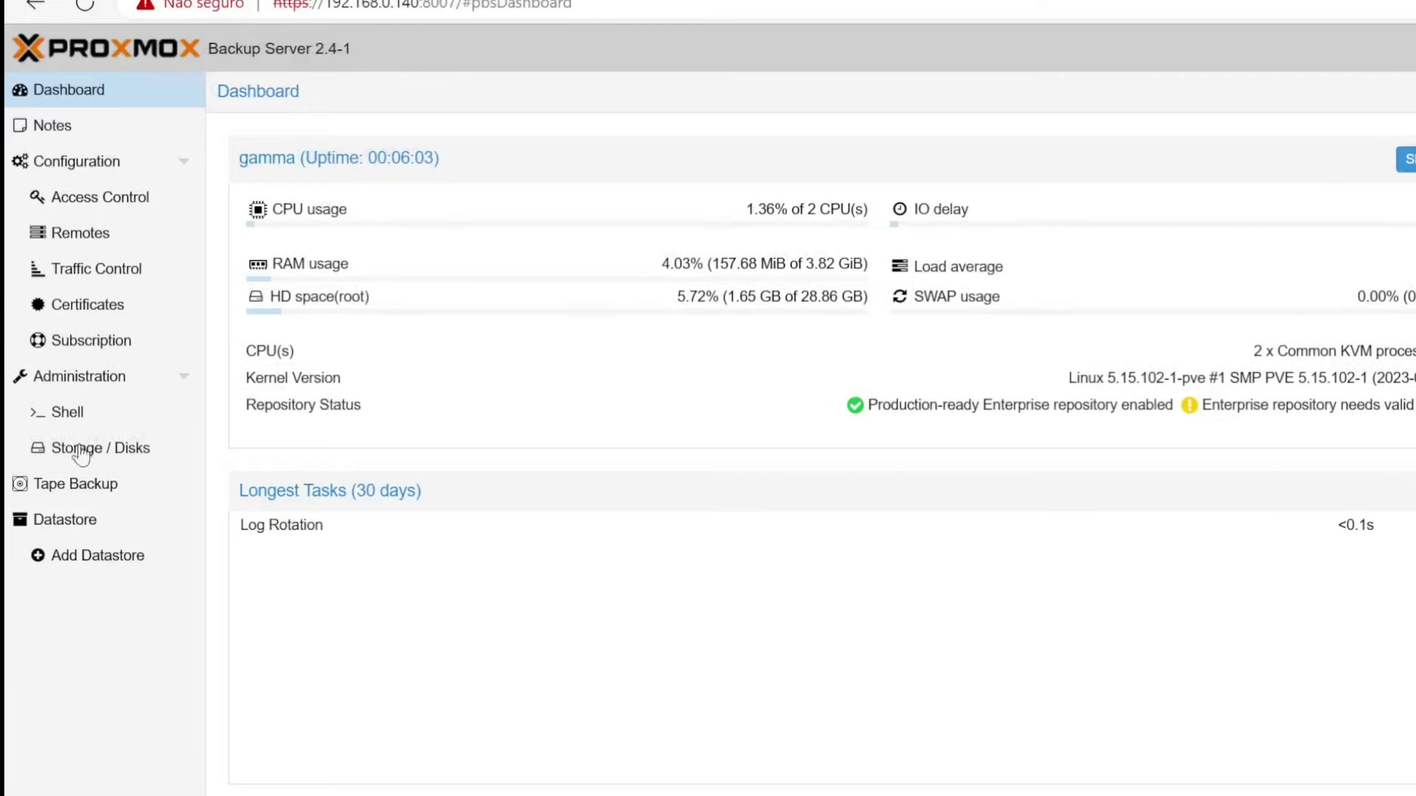
left_click(81, 451)
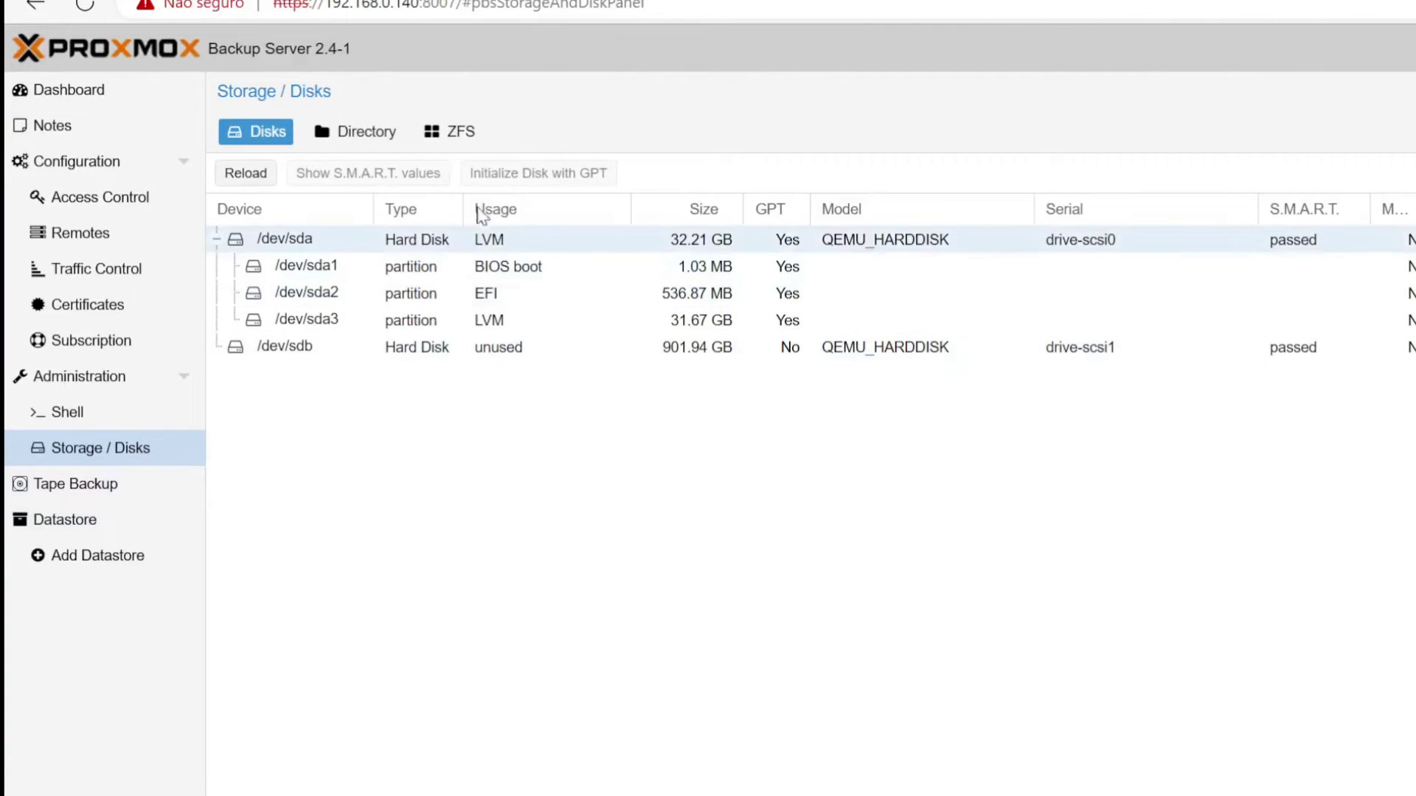
- Switch to the ZFS tab and begin creating a new ZFS pool
left_click(464, 136)
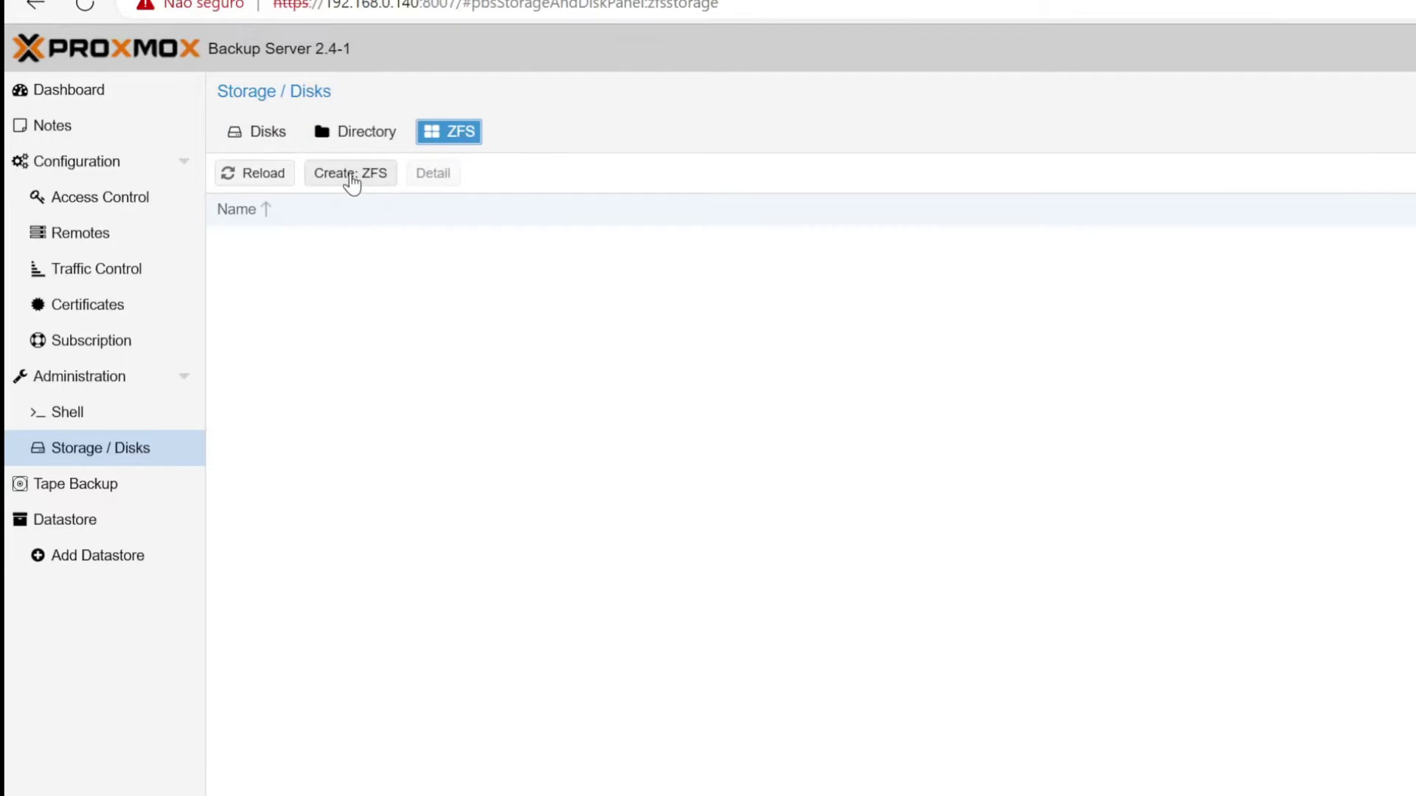
left_click(352, 181)
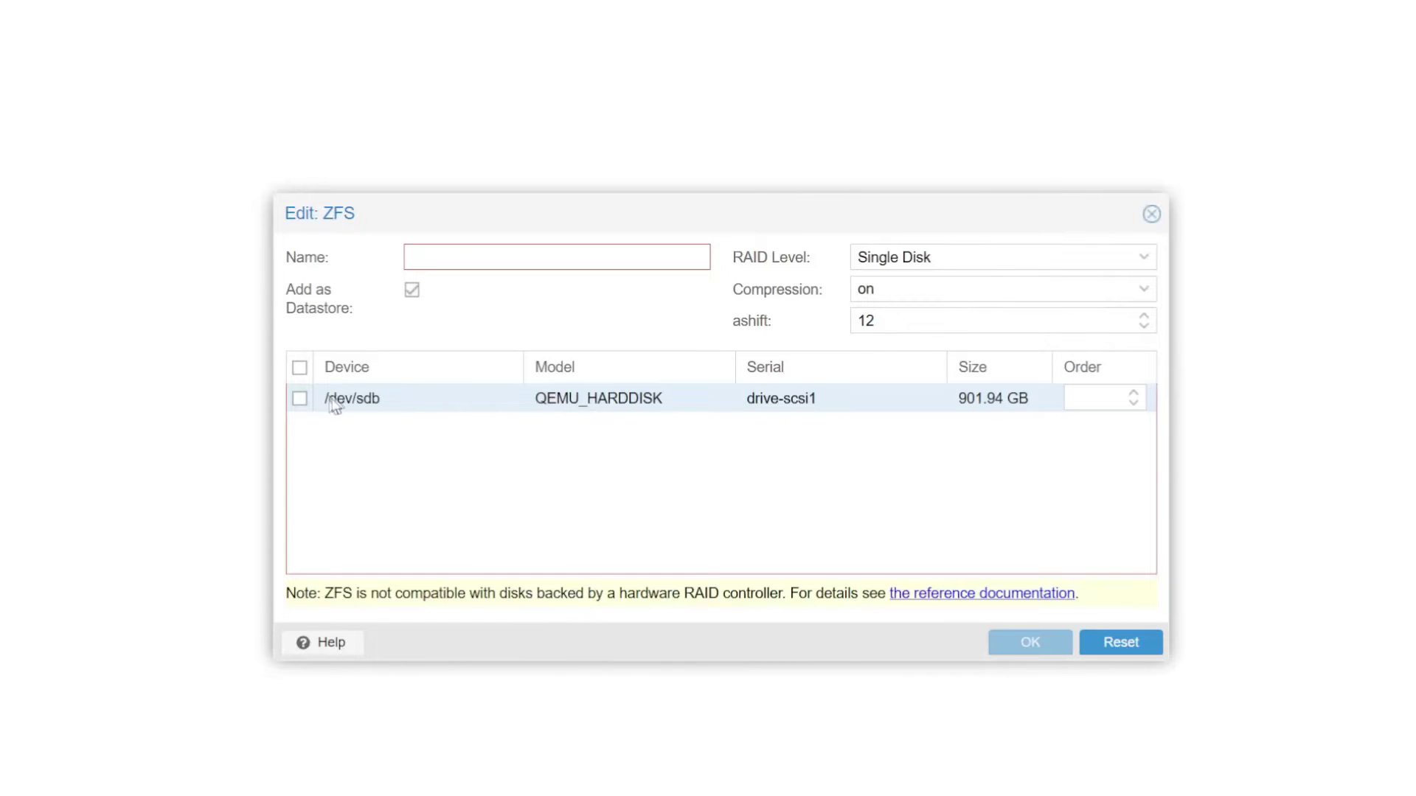
- Create ZFS pool 'backups' on /dev/sdb, added as a datastore
left_click(300, 400)
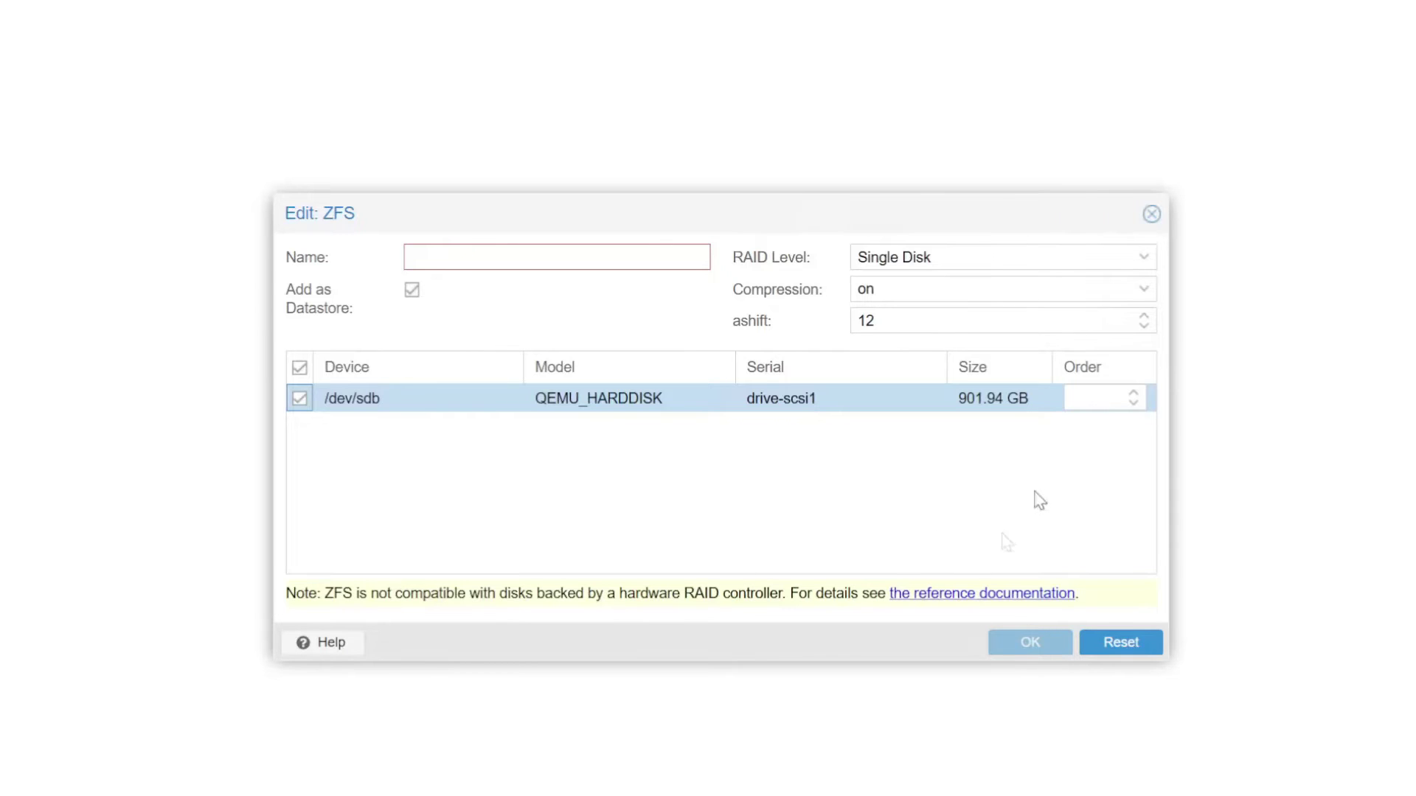
left_click(562, 261)
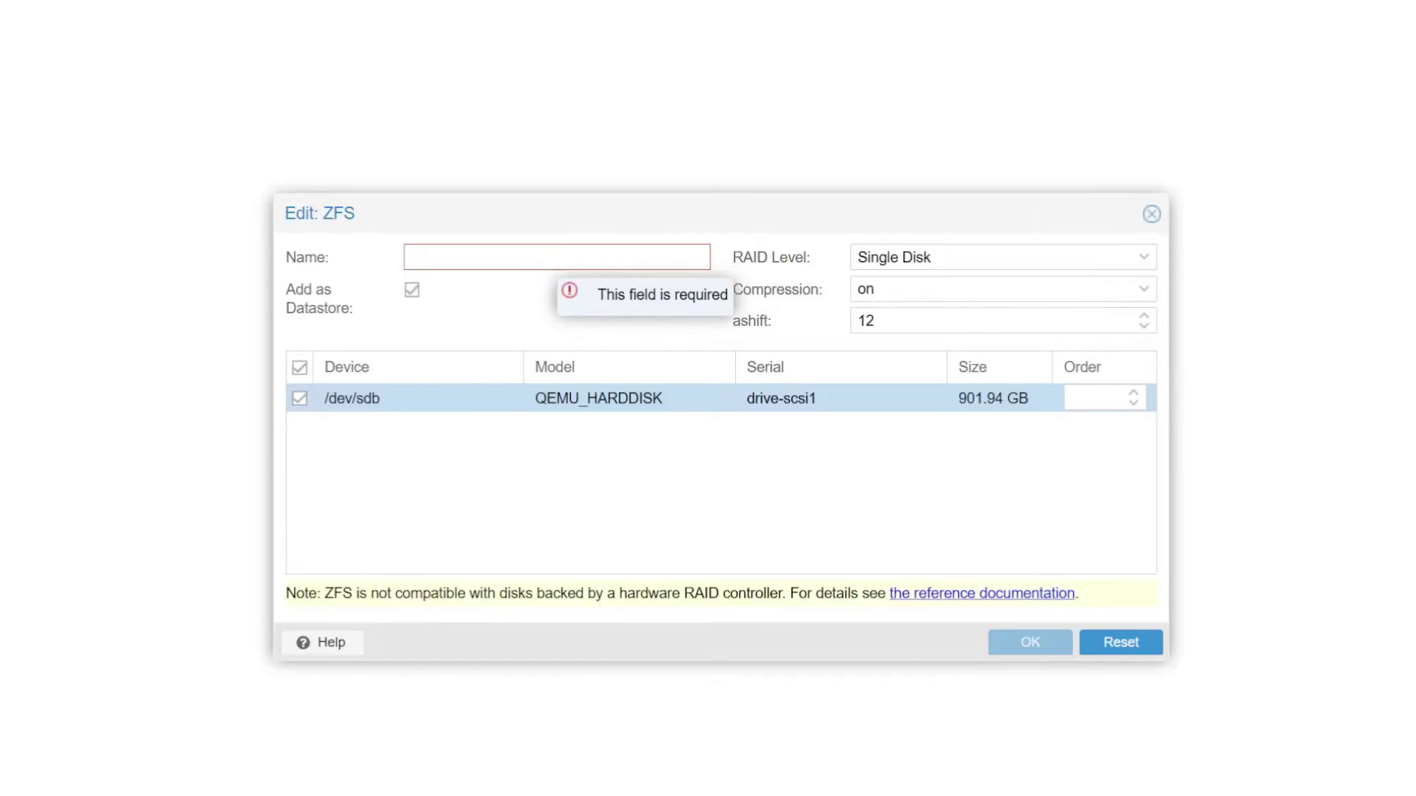
type("bac")
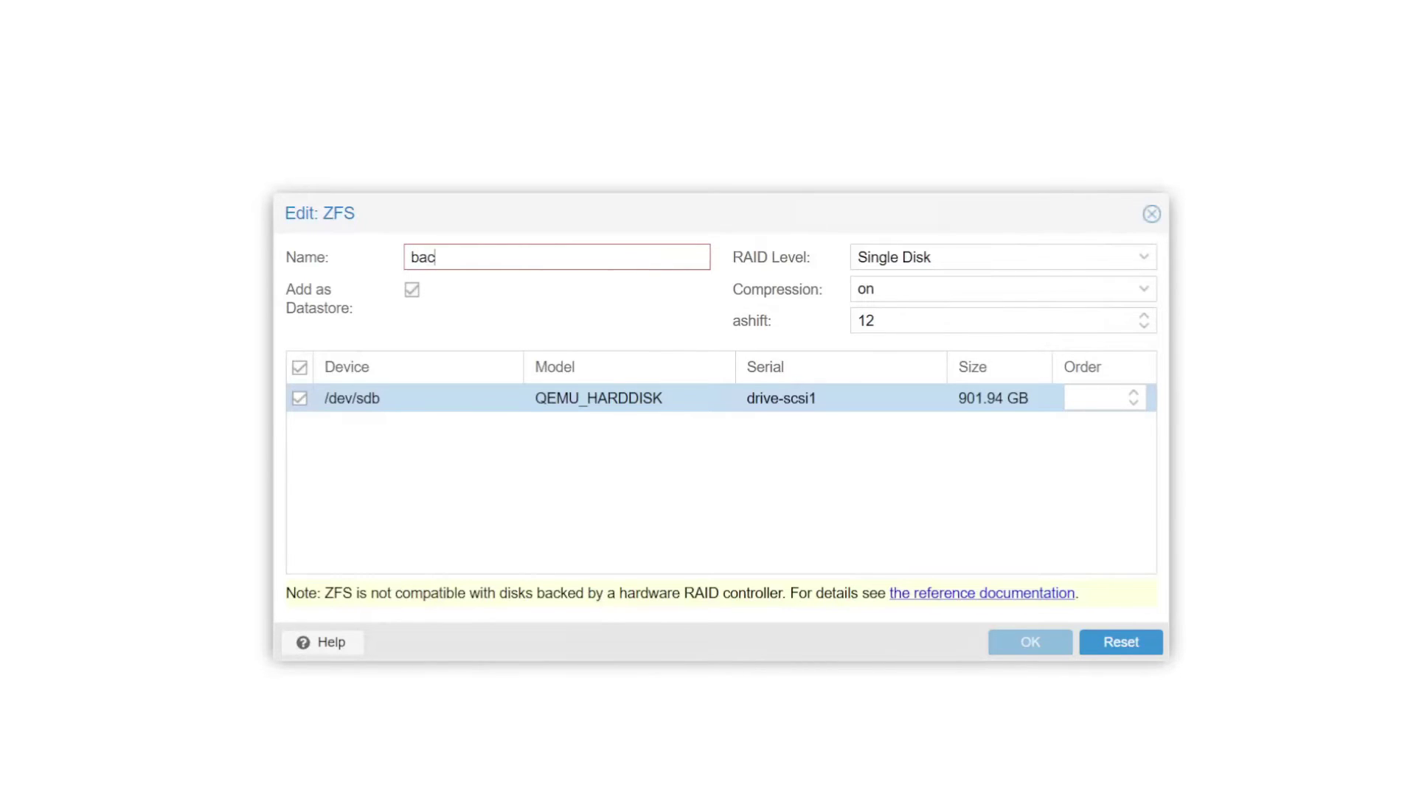
type("kups")
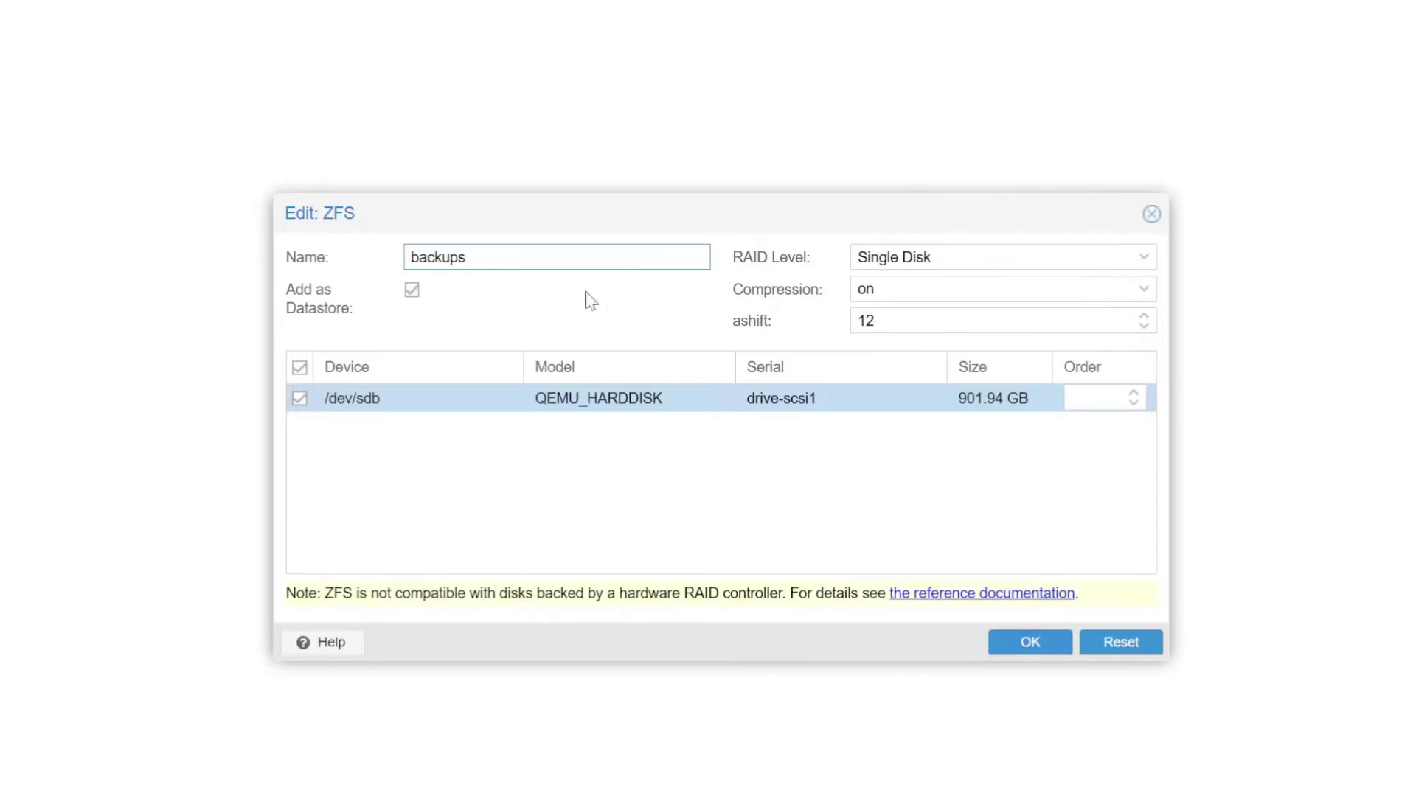
left_click(1032, 643)
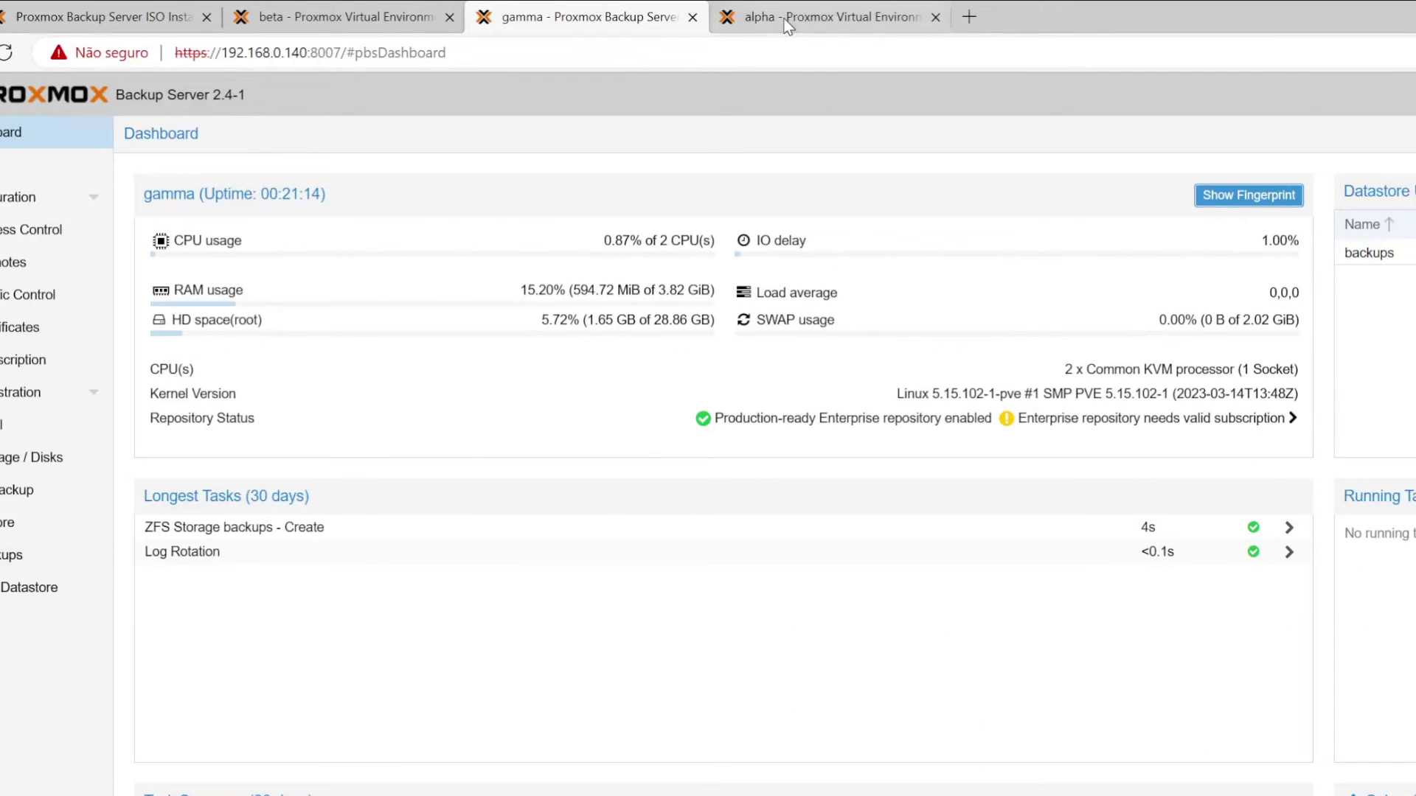
- On host alpha, show the Datacenter storage list and its Add storage-type menu
left_click(778, 16)
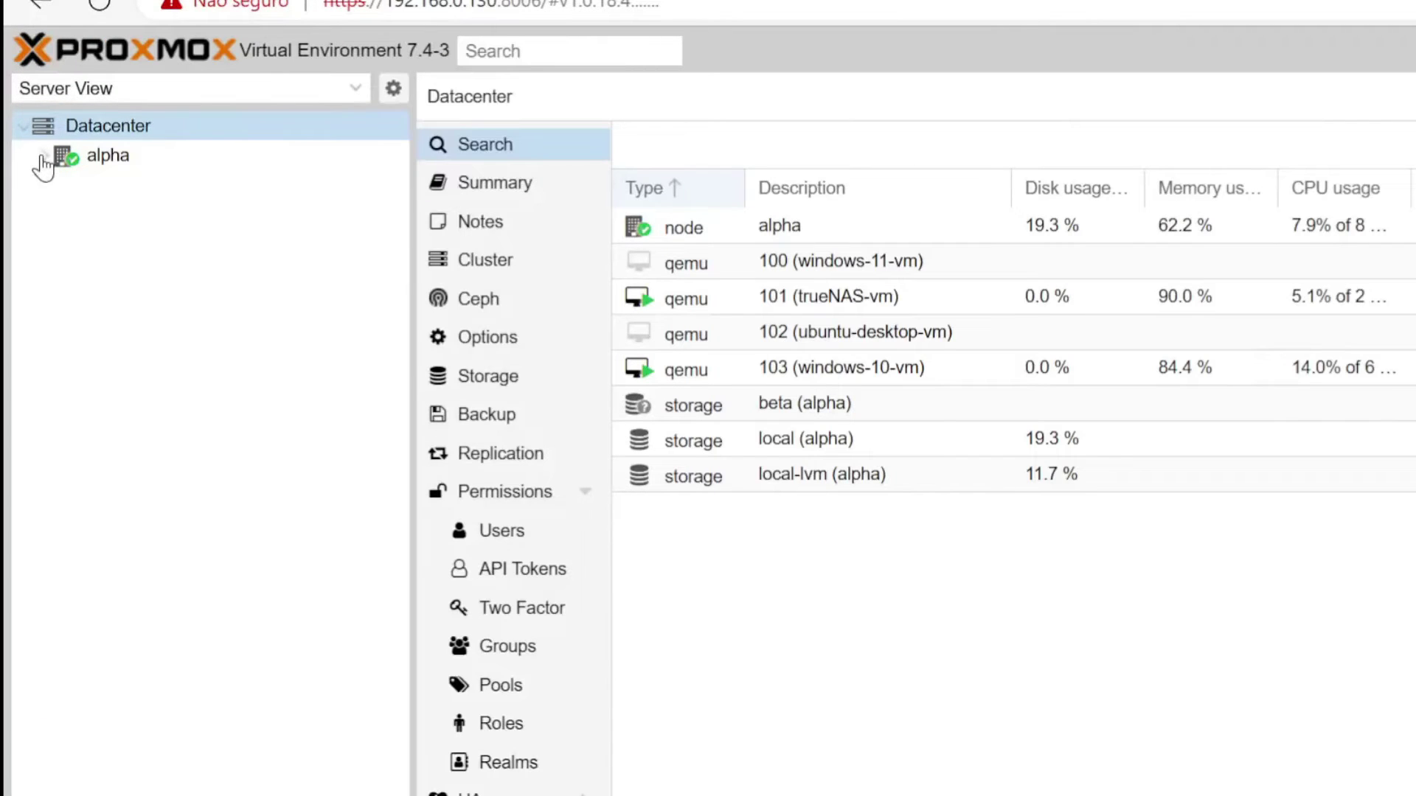
left_click(42, 157)
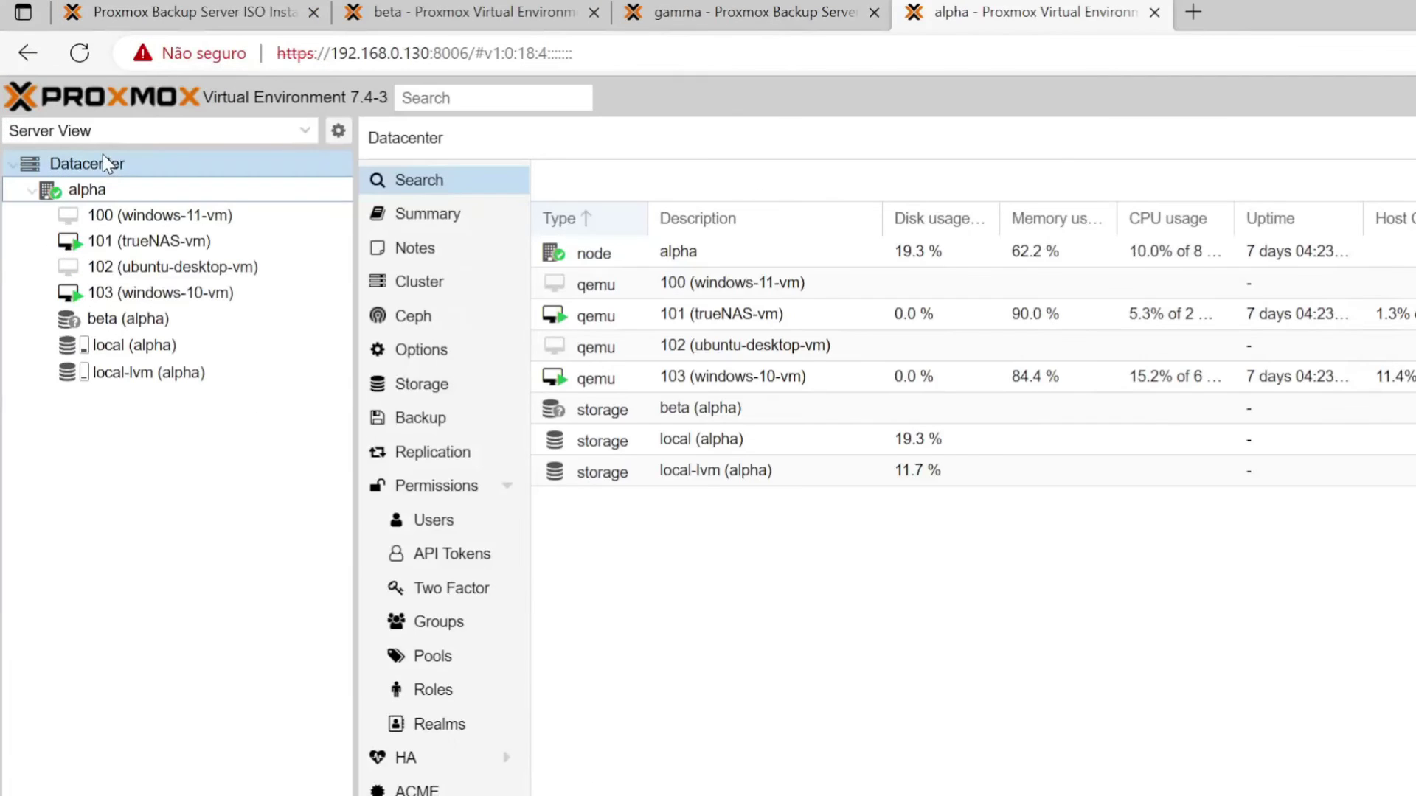
left_click(105, 162)
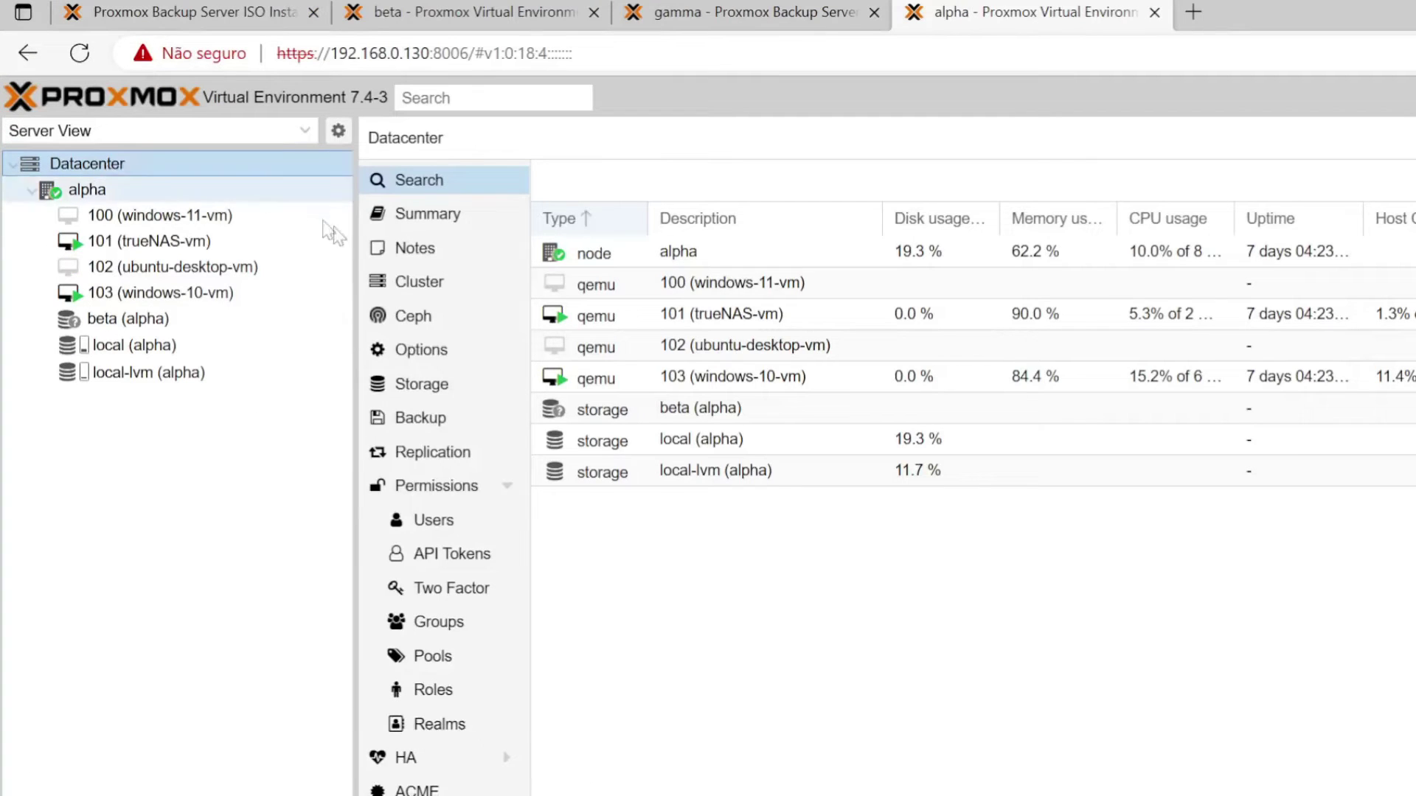
left_click(431, 396)
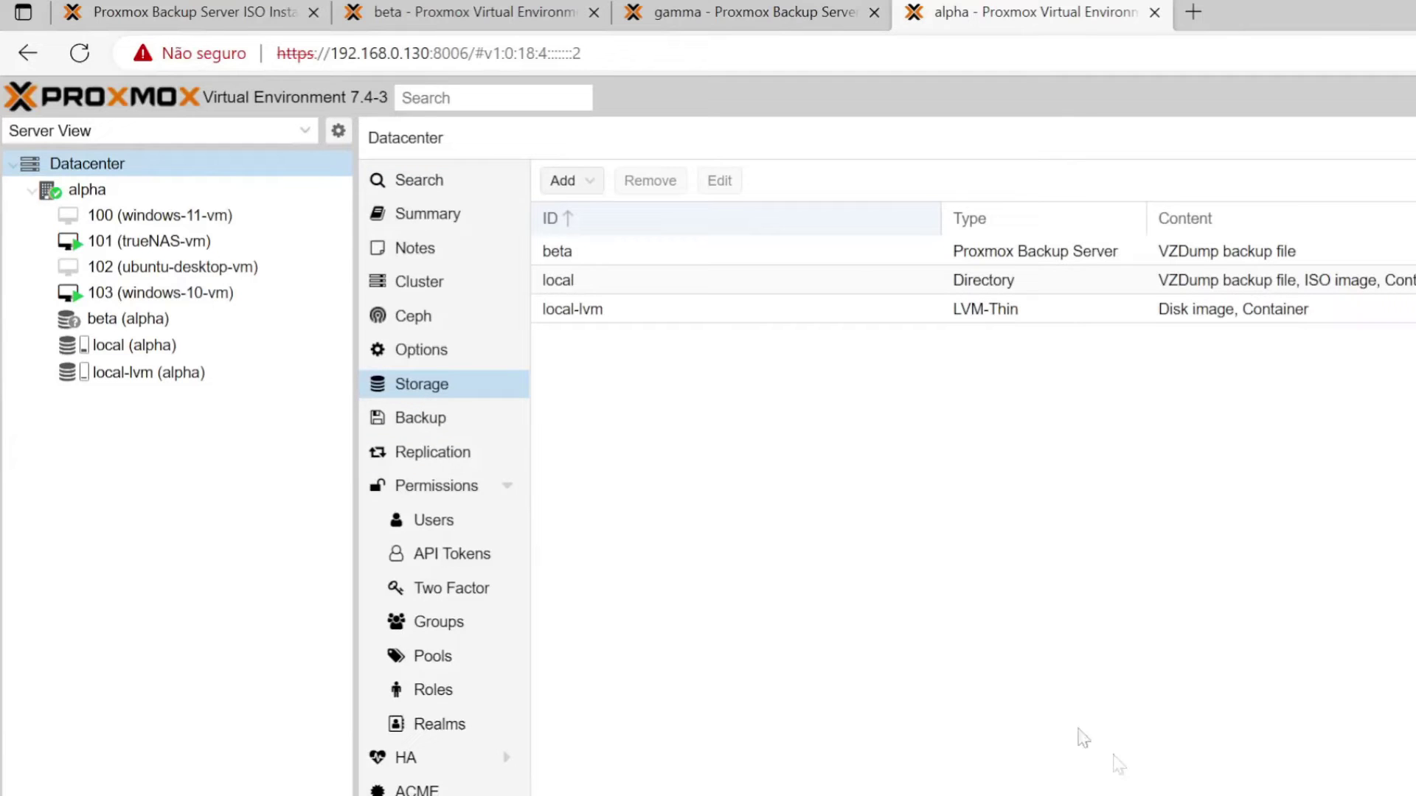
left_click(591, 185)
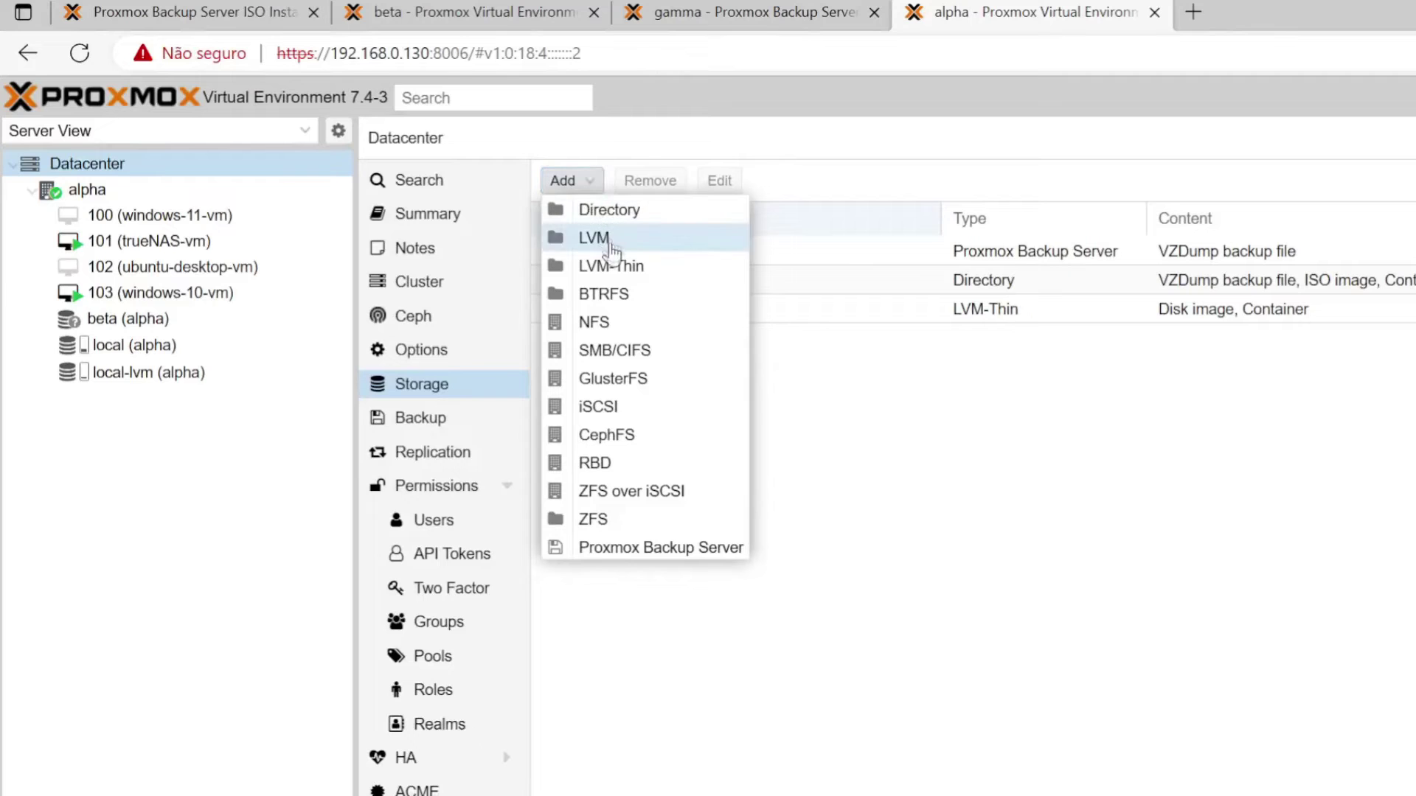
- Add a Proxmox Backup Server storage with ID proxmox-backup, server 192.168.0.140, user root@pam and its password
left_click(609, 560)
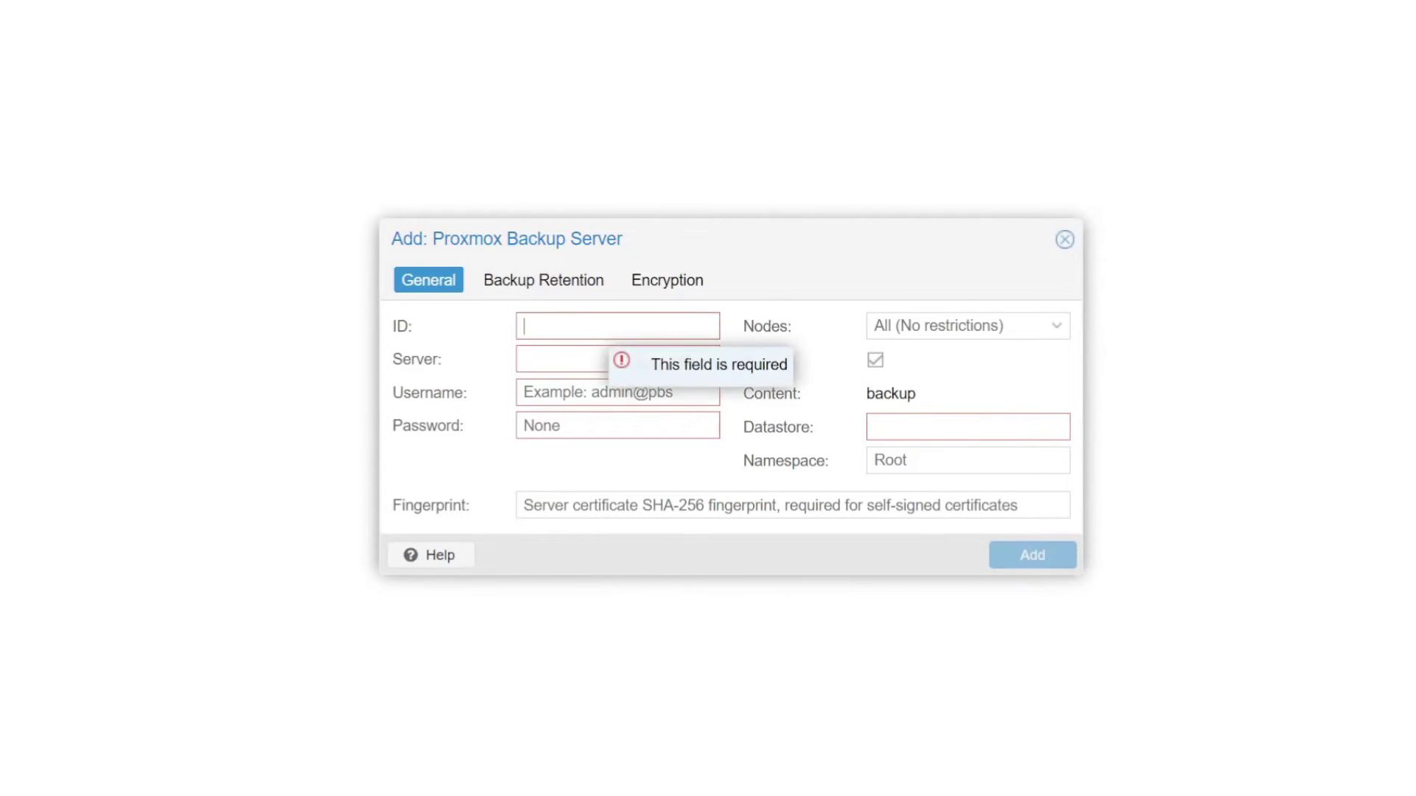
type("proxmox-")
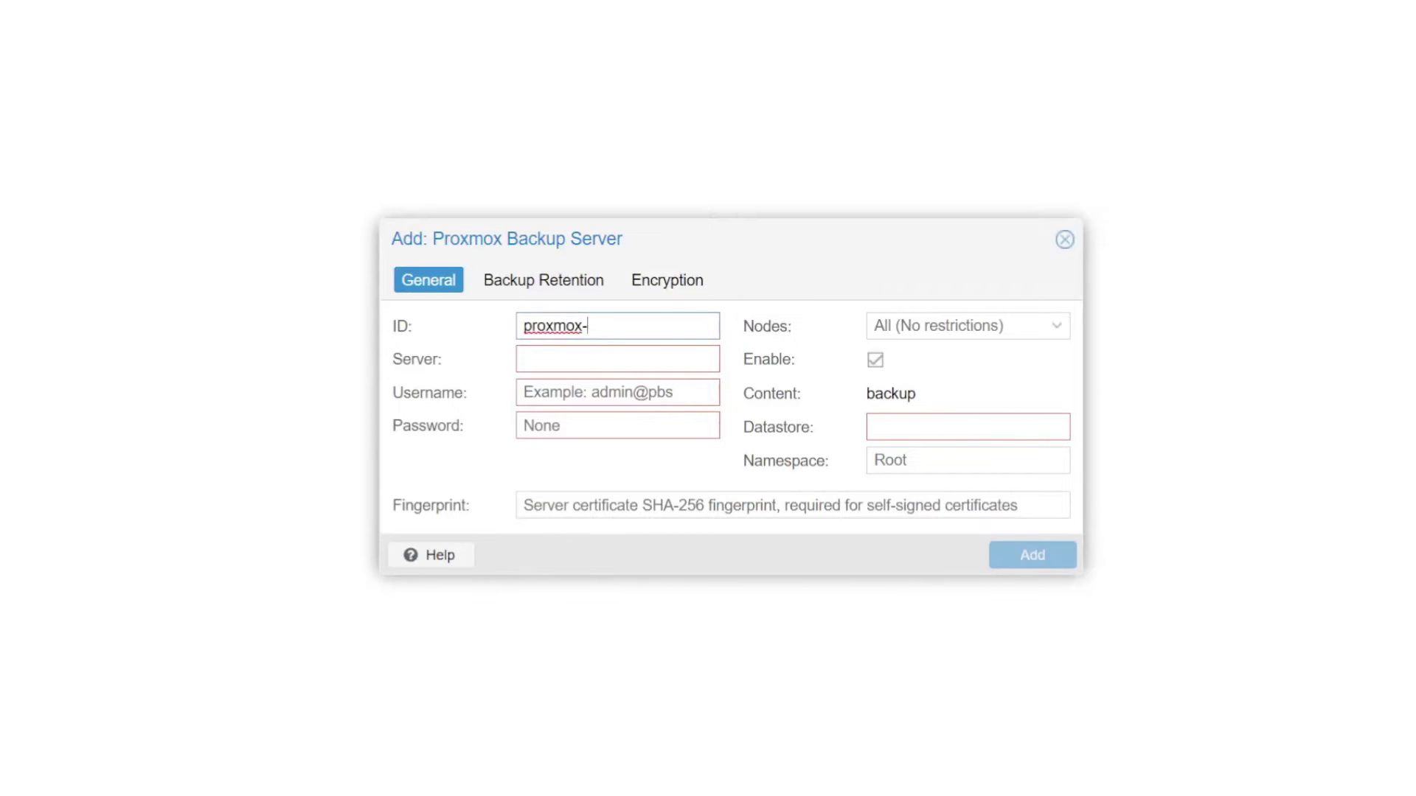
type("backup")
key("Tab")
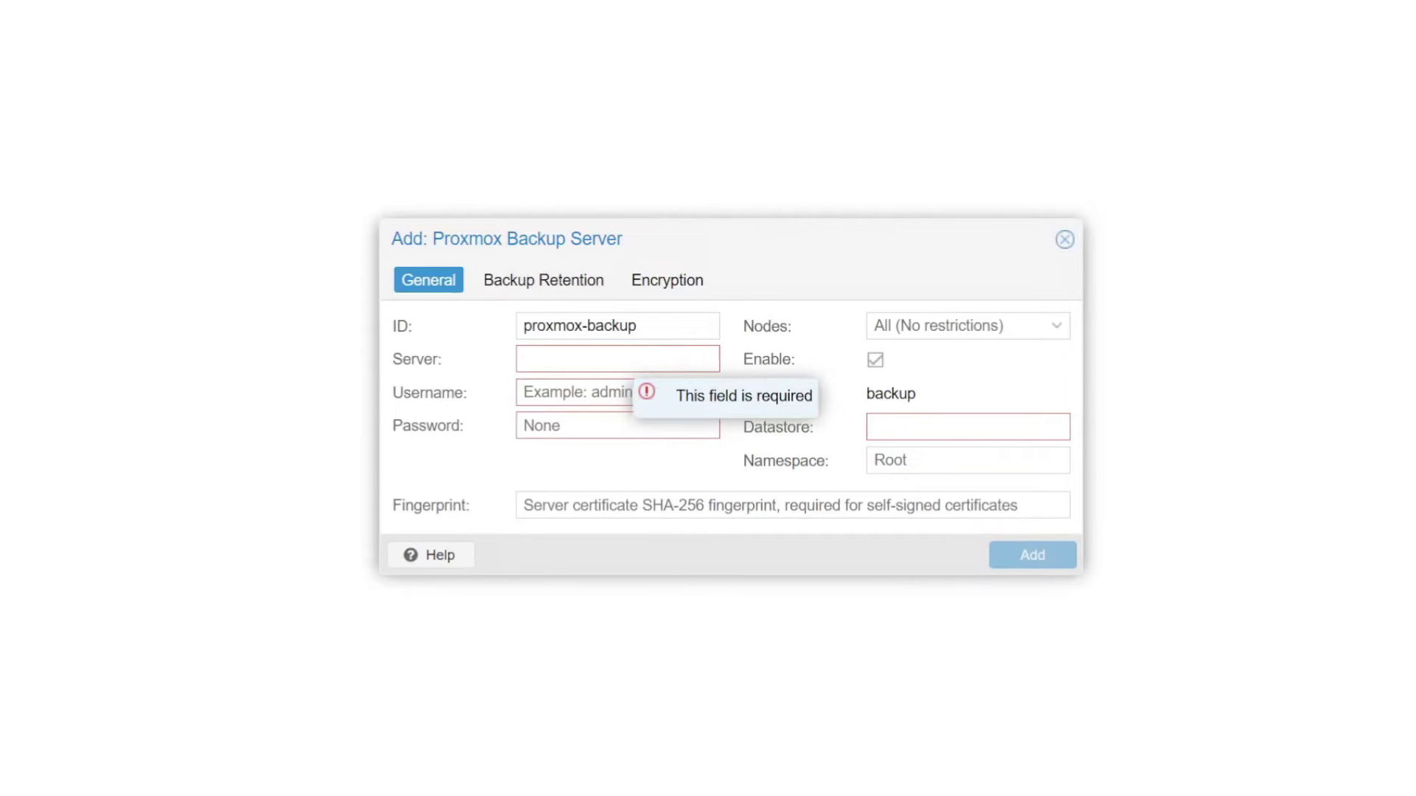
type("192.168.0")
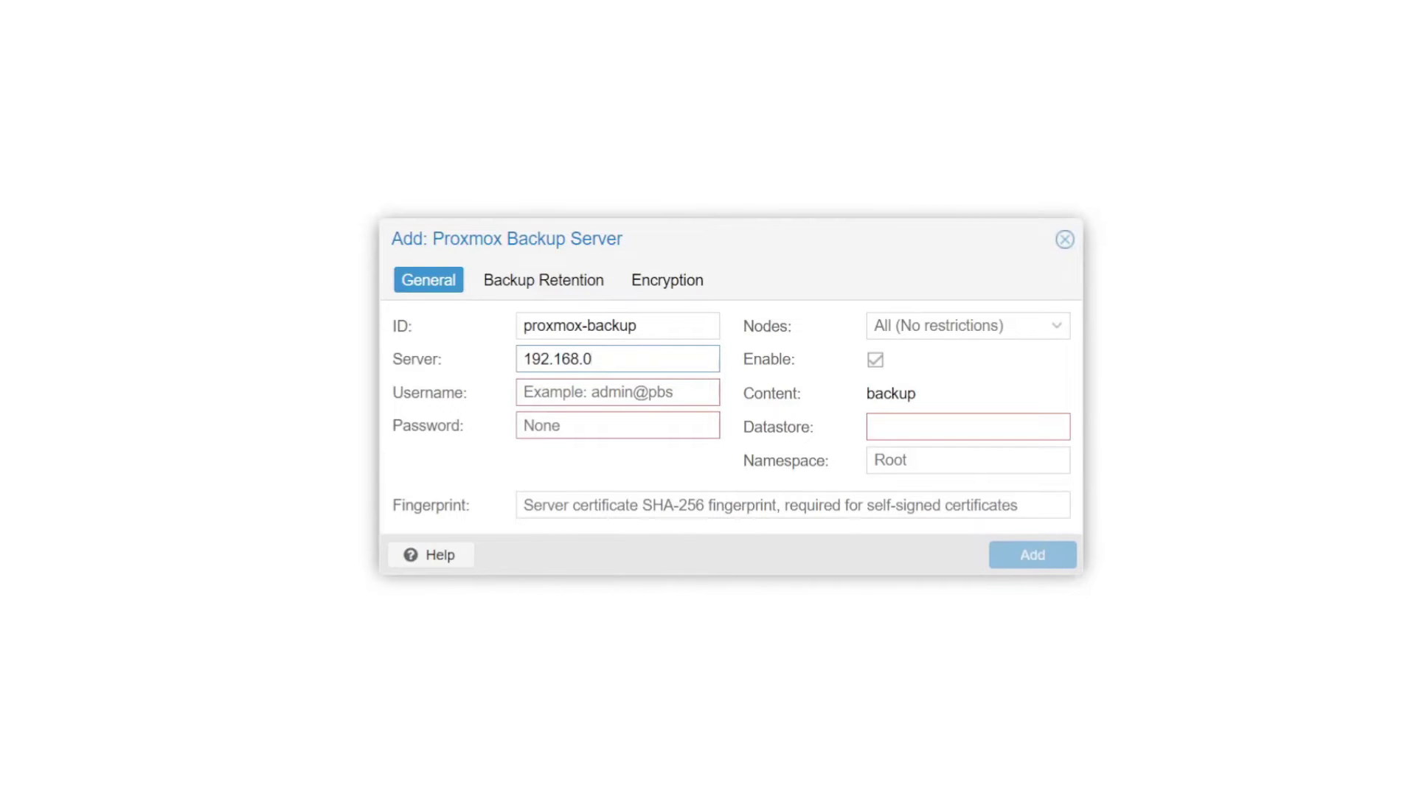
type(".140")
key("Tab")
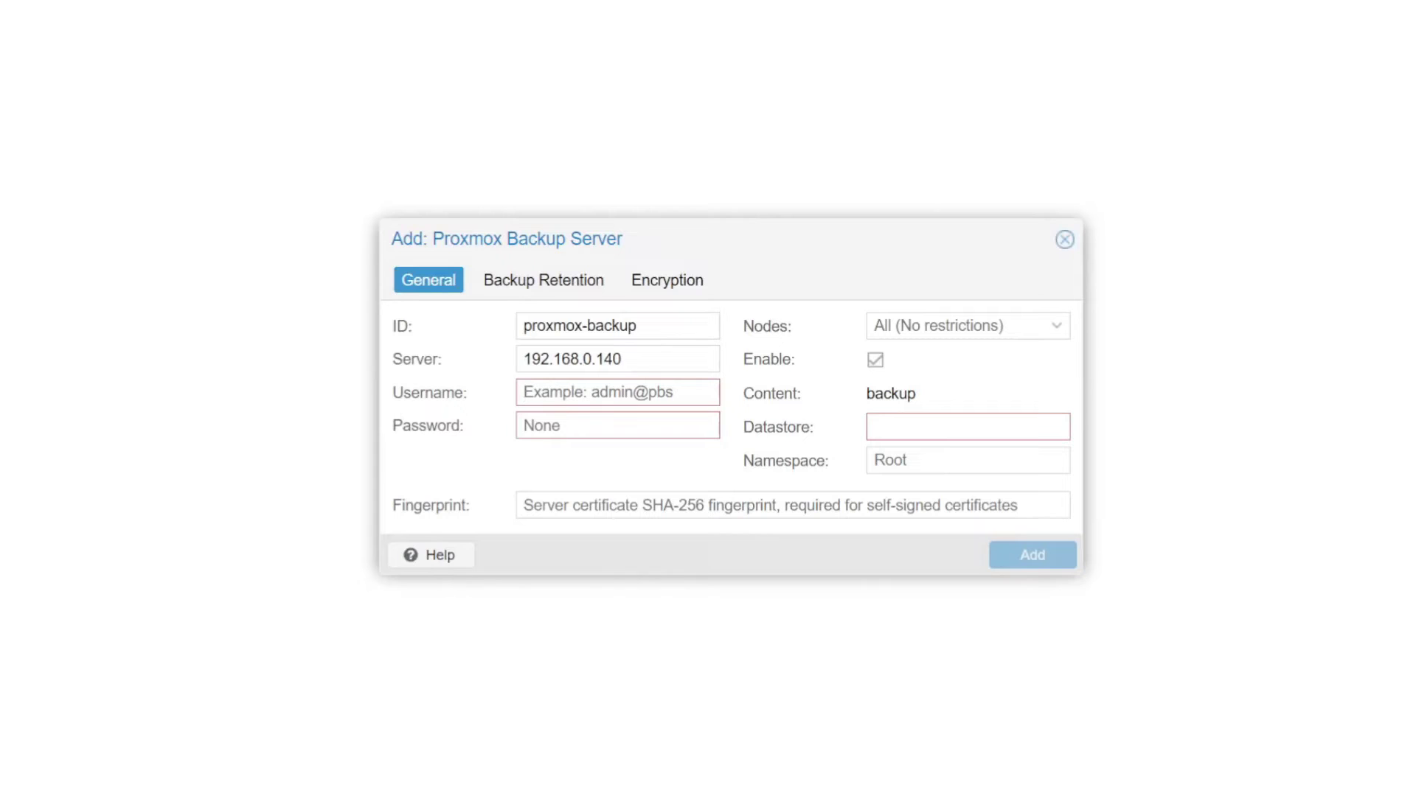
type("root")
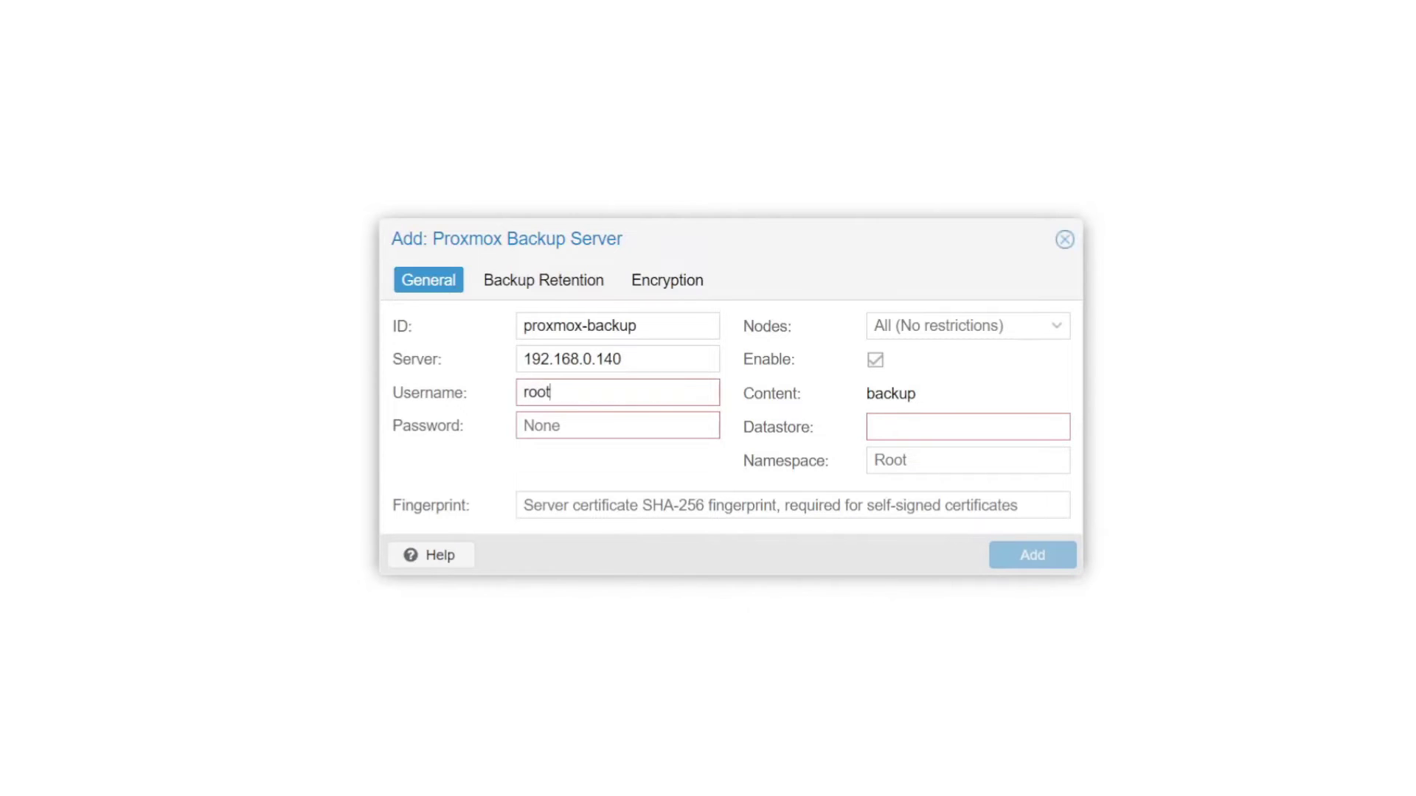
type("@pam")
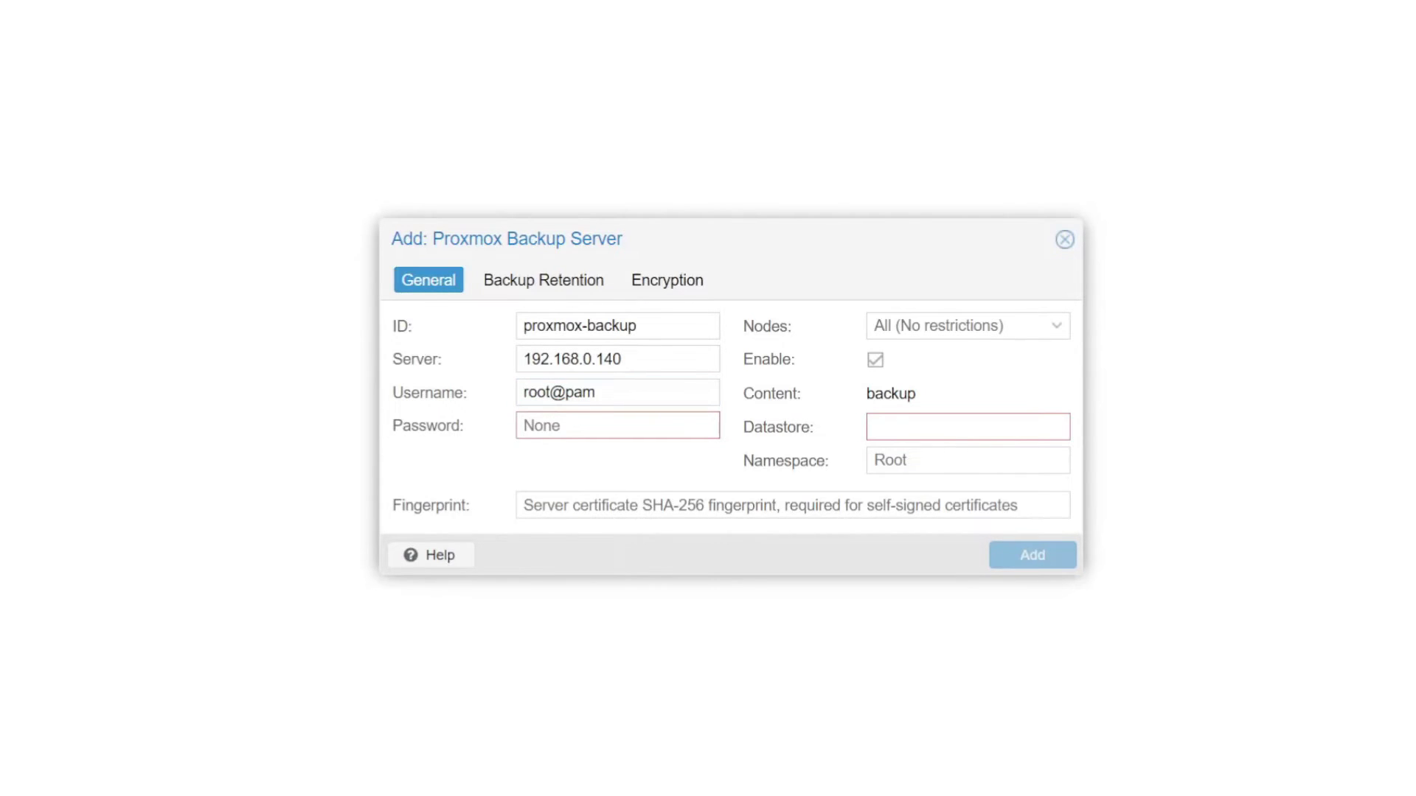
type("************")
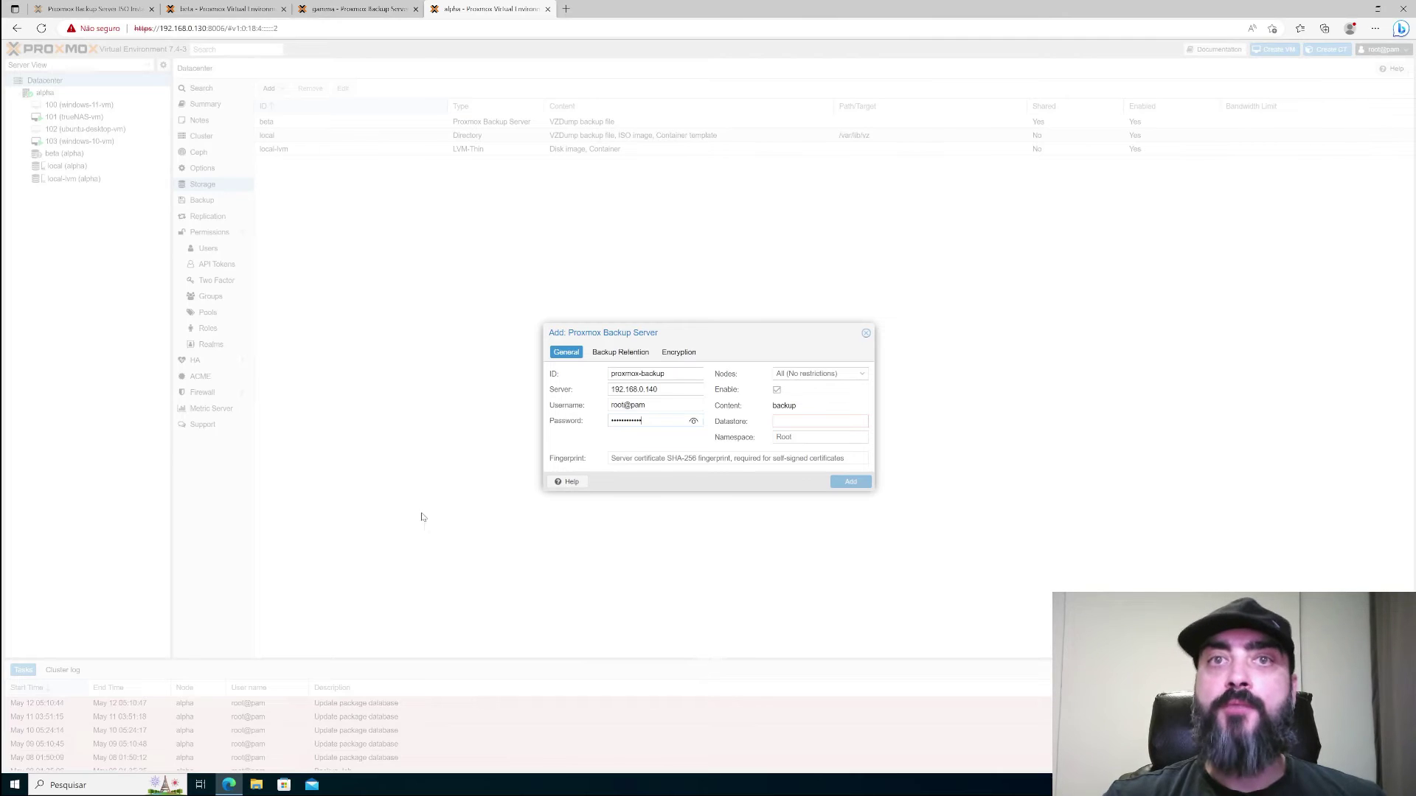
- Copy the certificate fingerprint from the backup server's dashboard
left_click(360, 9)
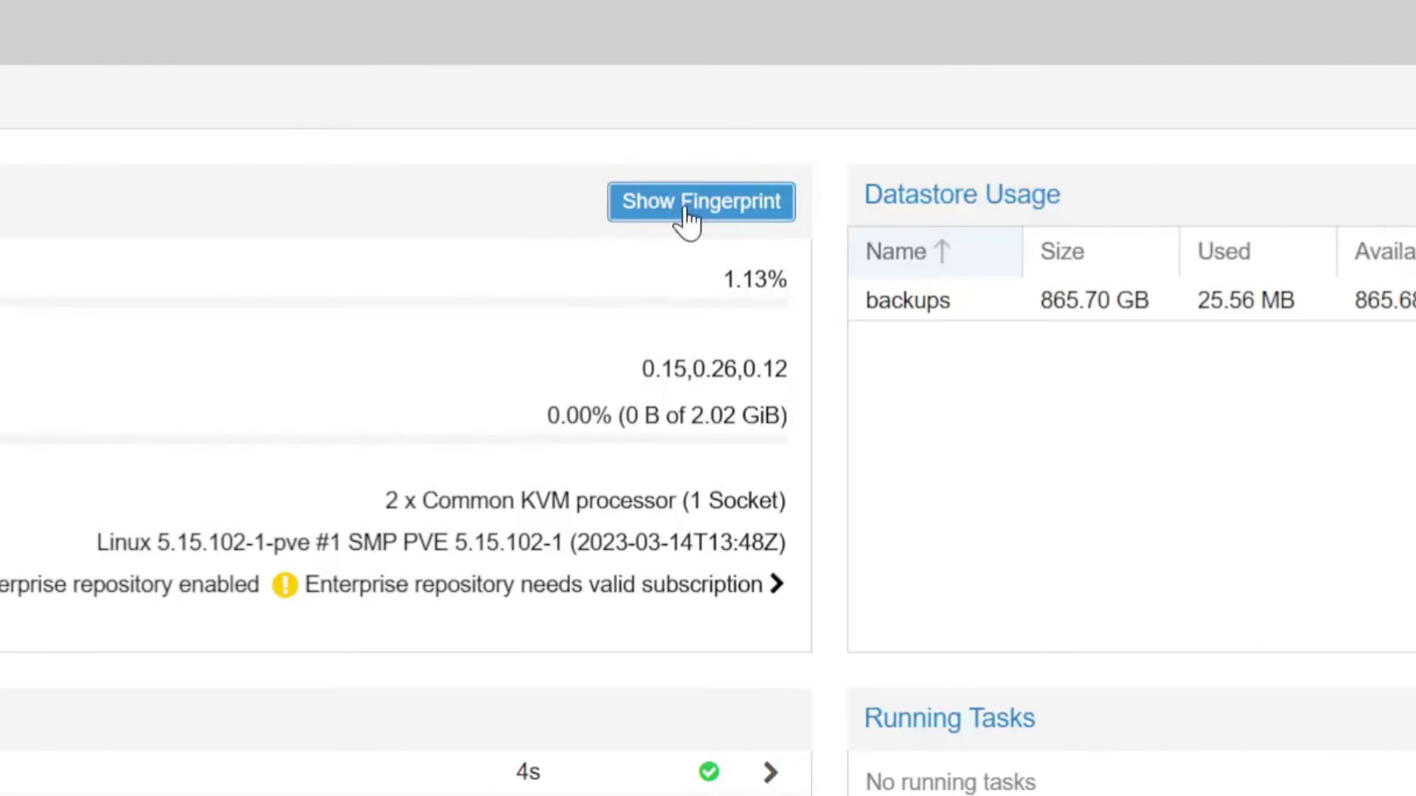
left_click(686, 213)
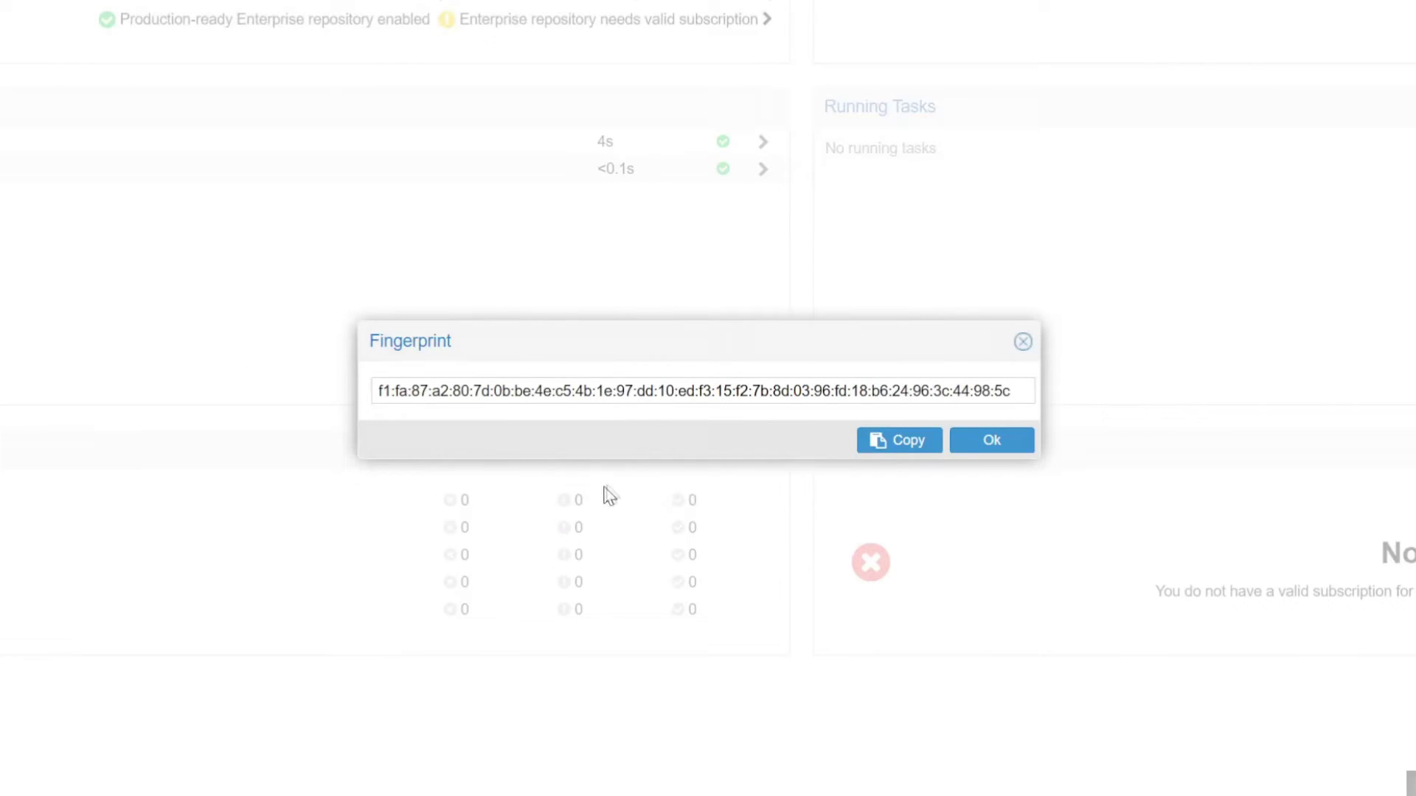
left_click(885, 447)
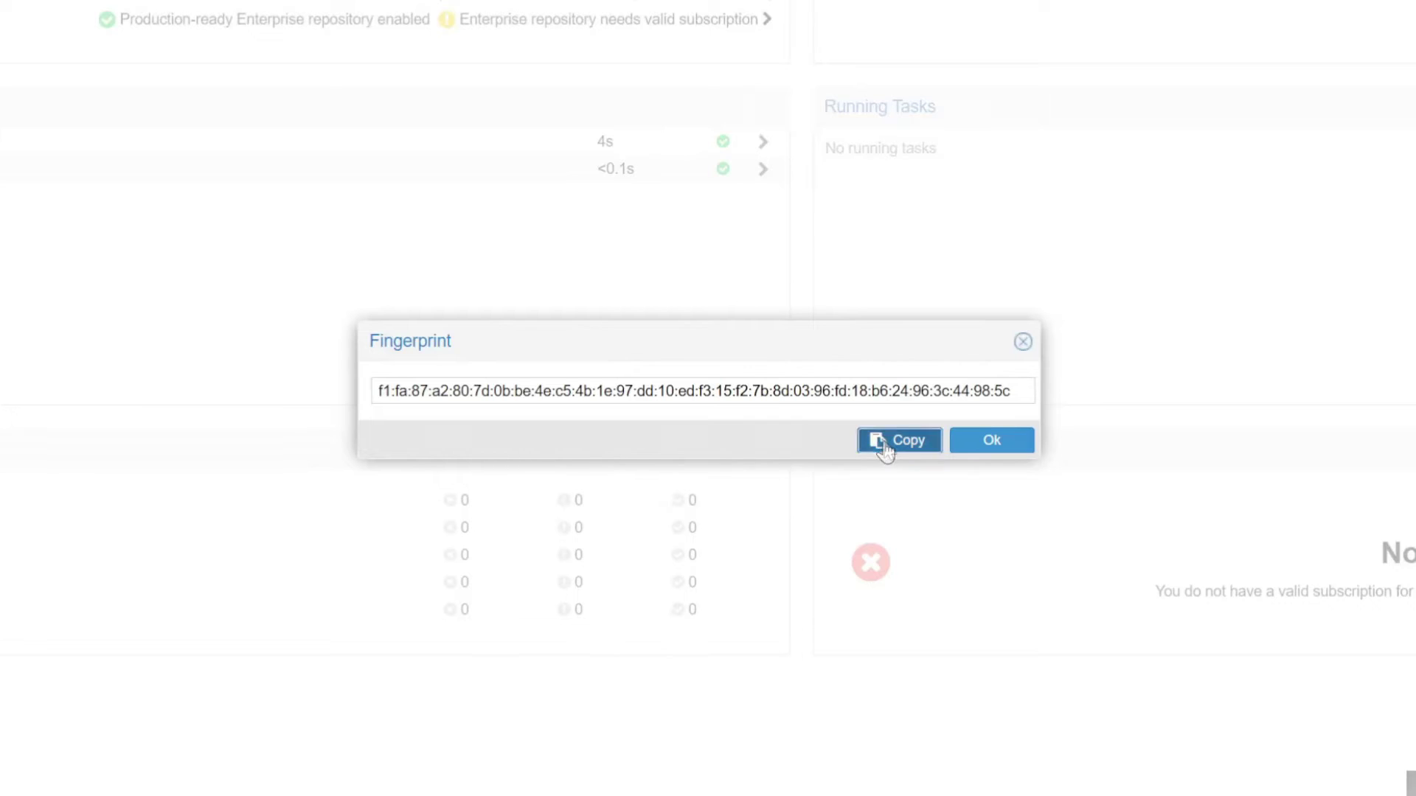
left_click(1023, 342)
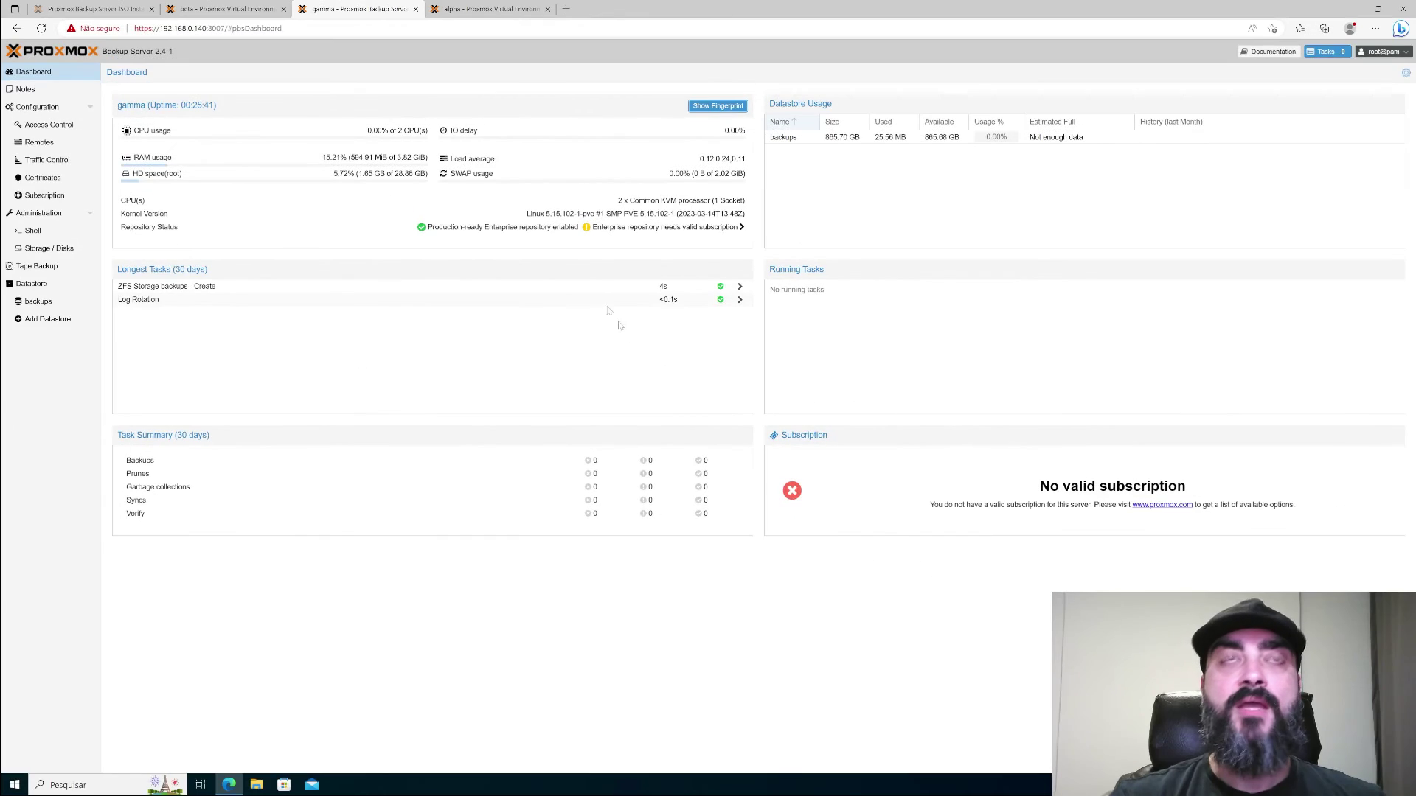
left_click(504, 13)
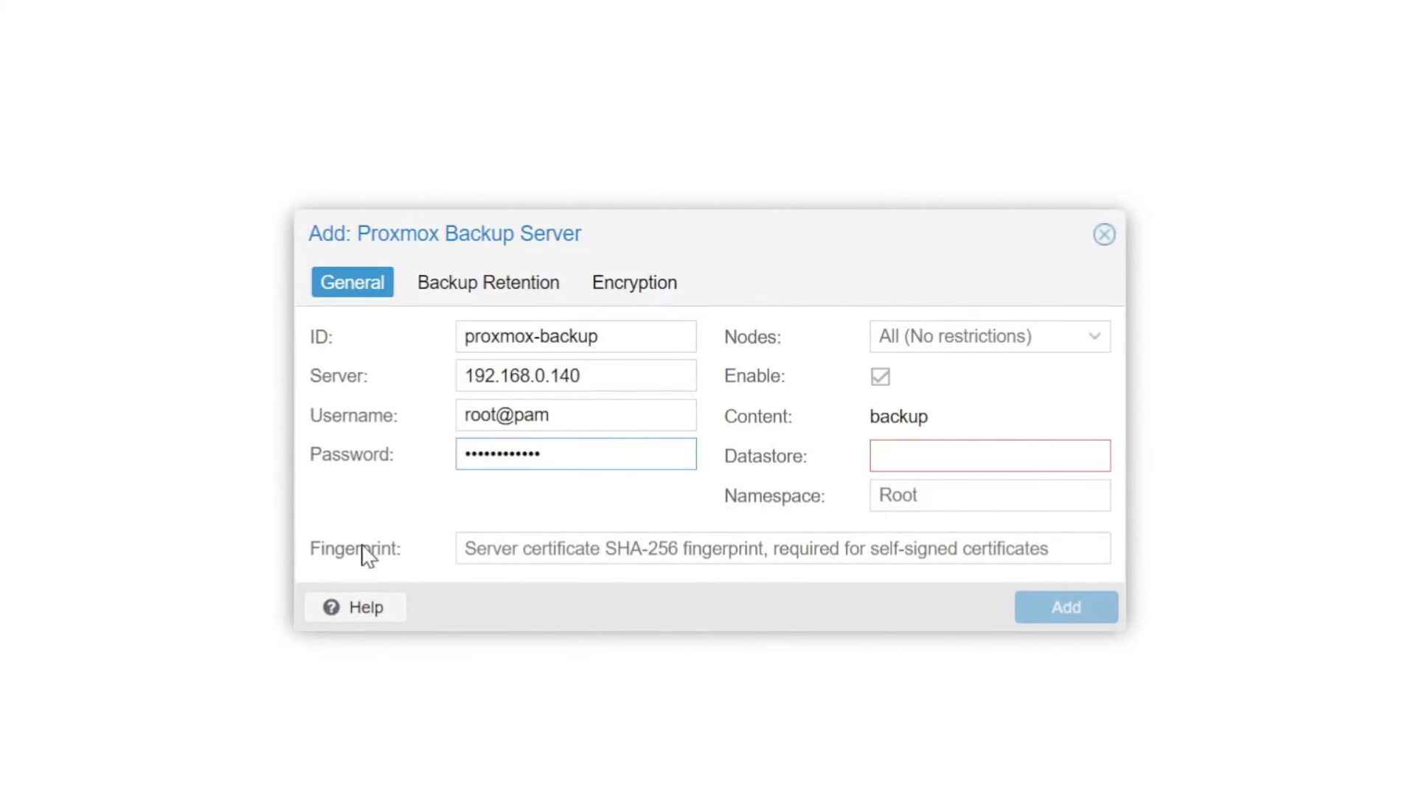
- Paste the fingerprint, set datastore to backups, and add the proxmox-backup storage
left_click(471, 549)
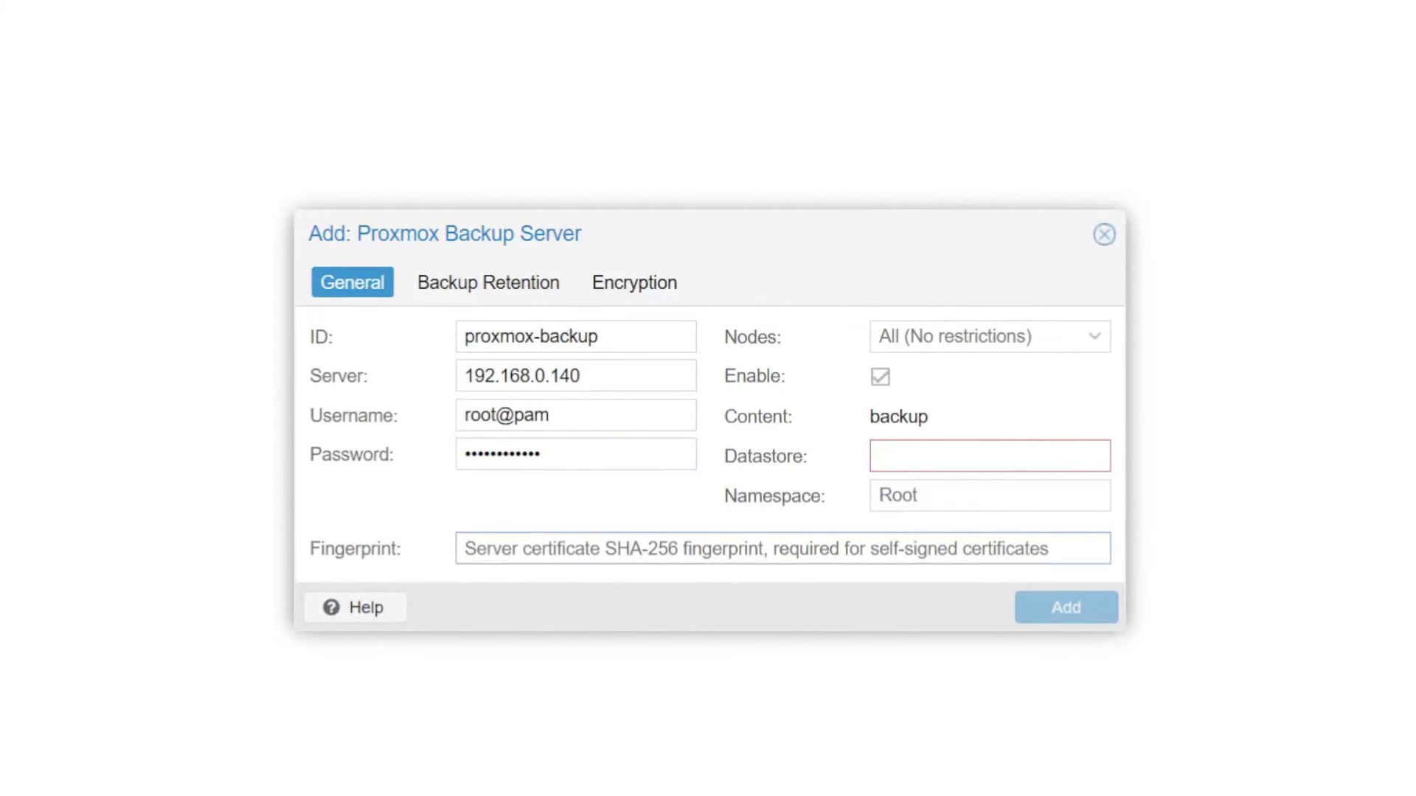
key("ctrl+v")
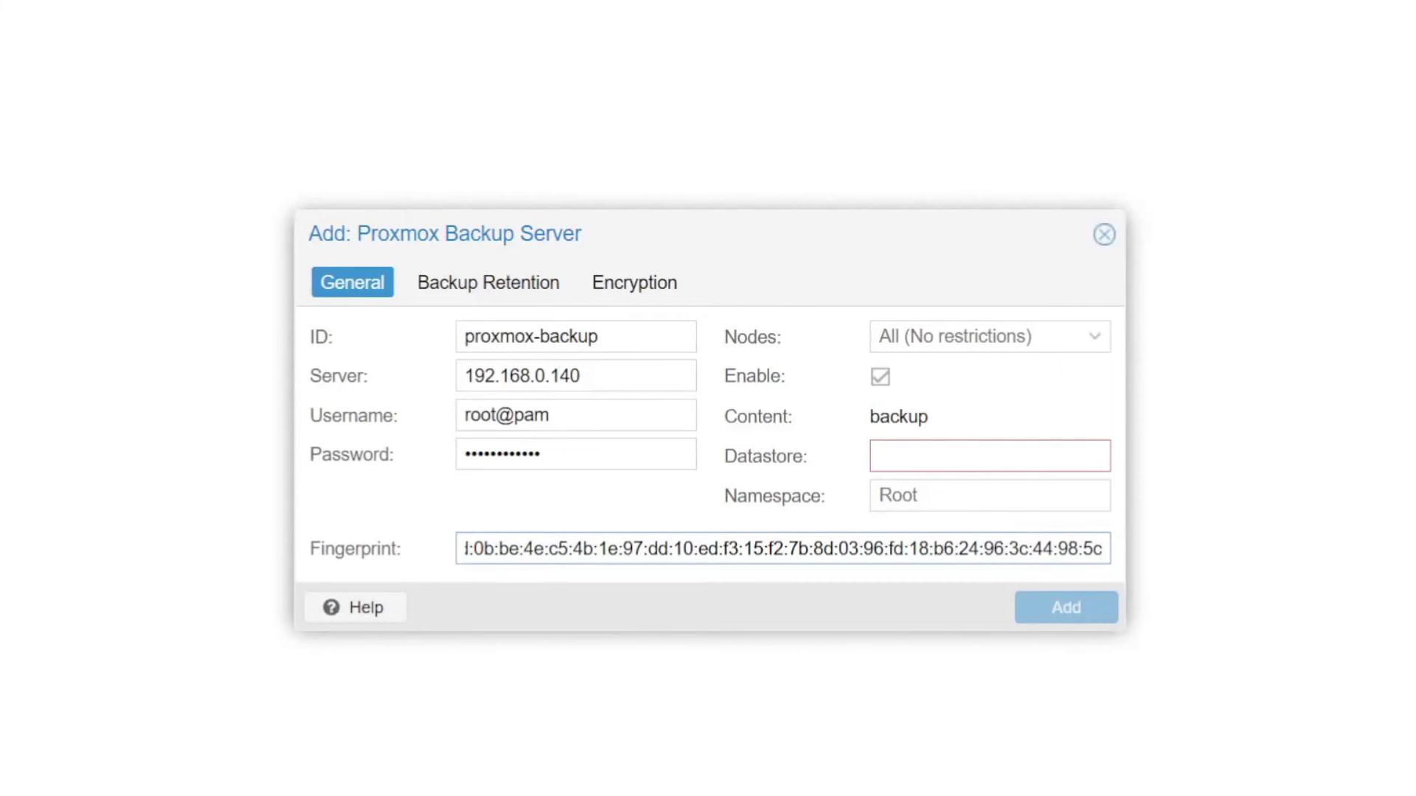
key("Home")
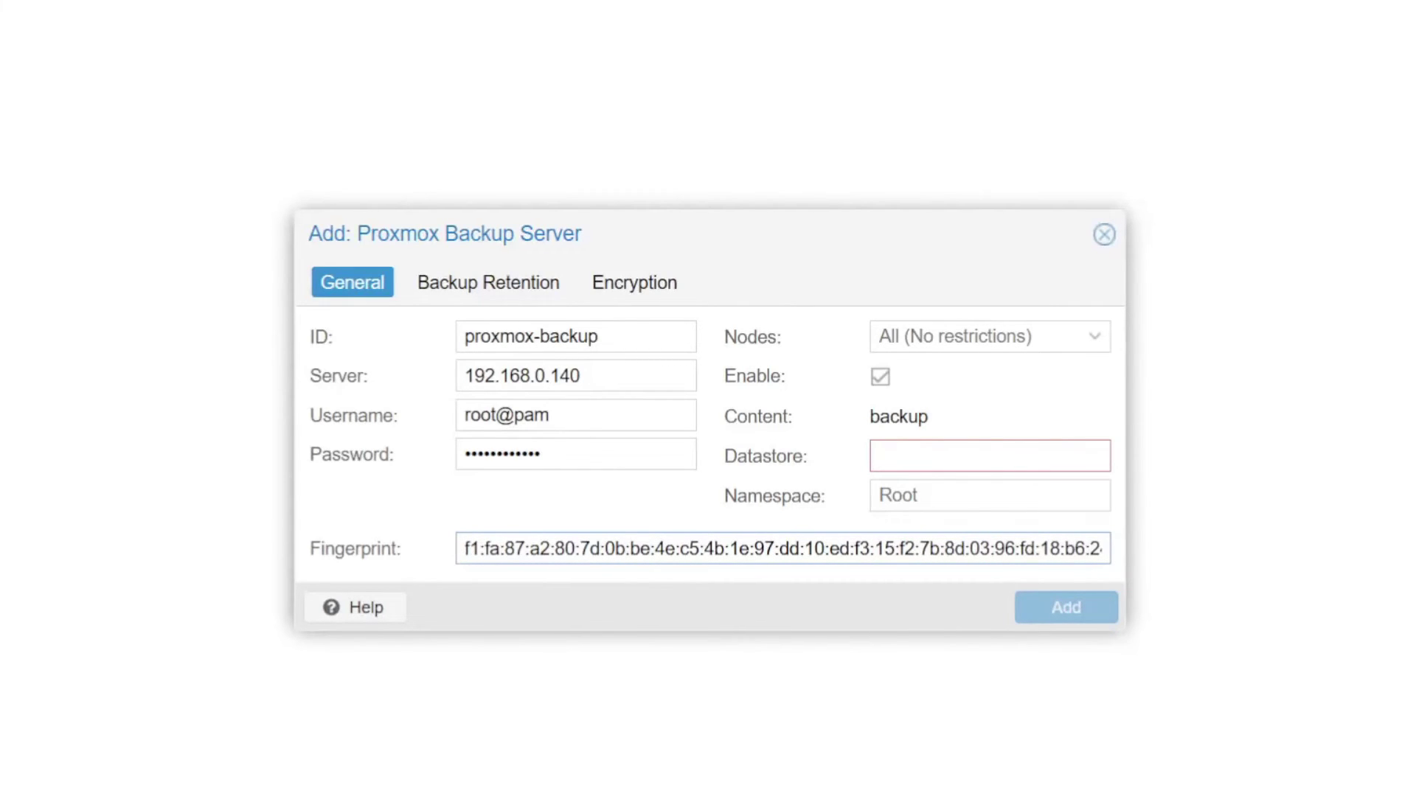
left_click(923, 463)
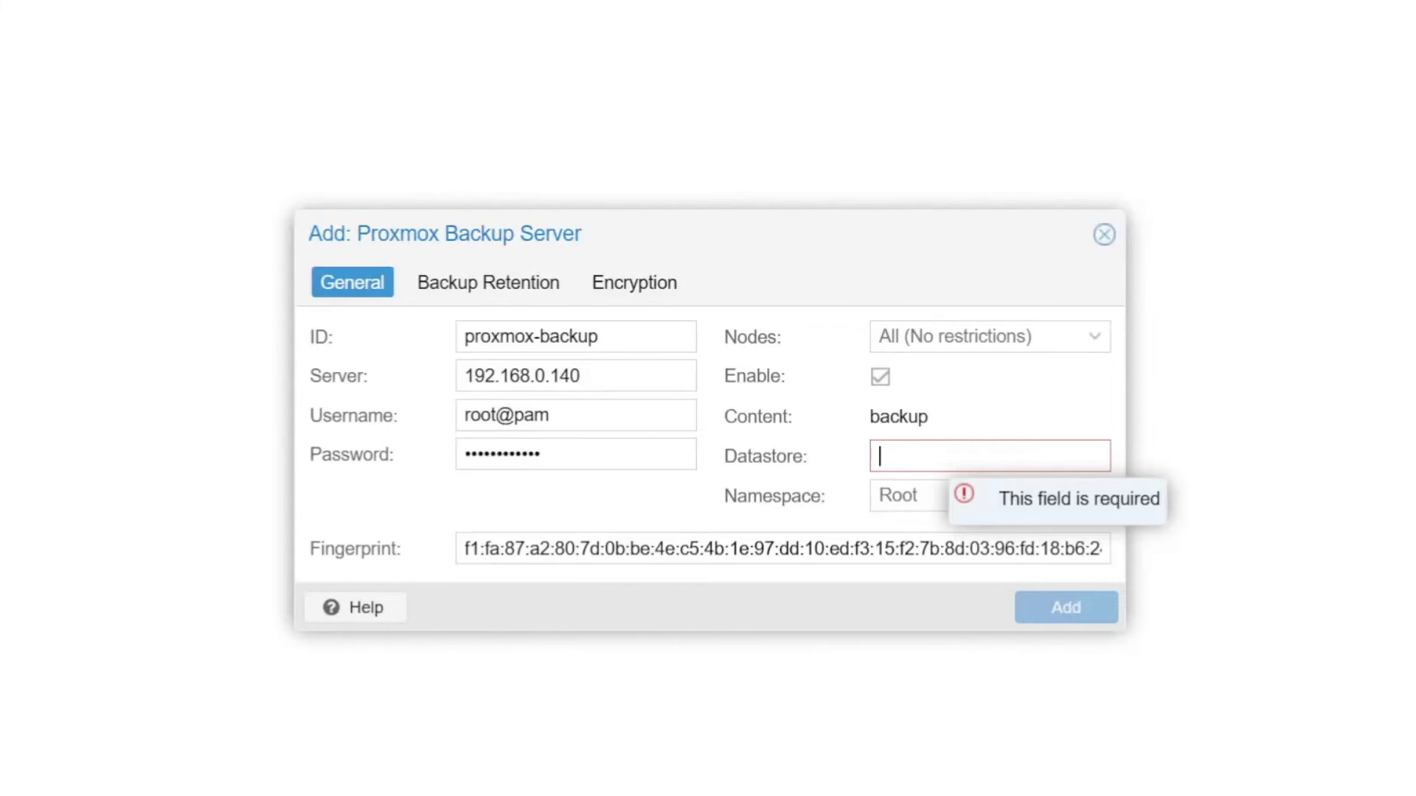
type("backups")
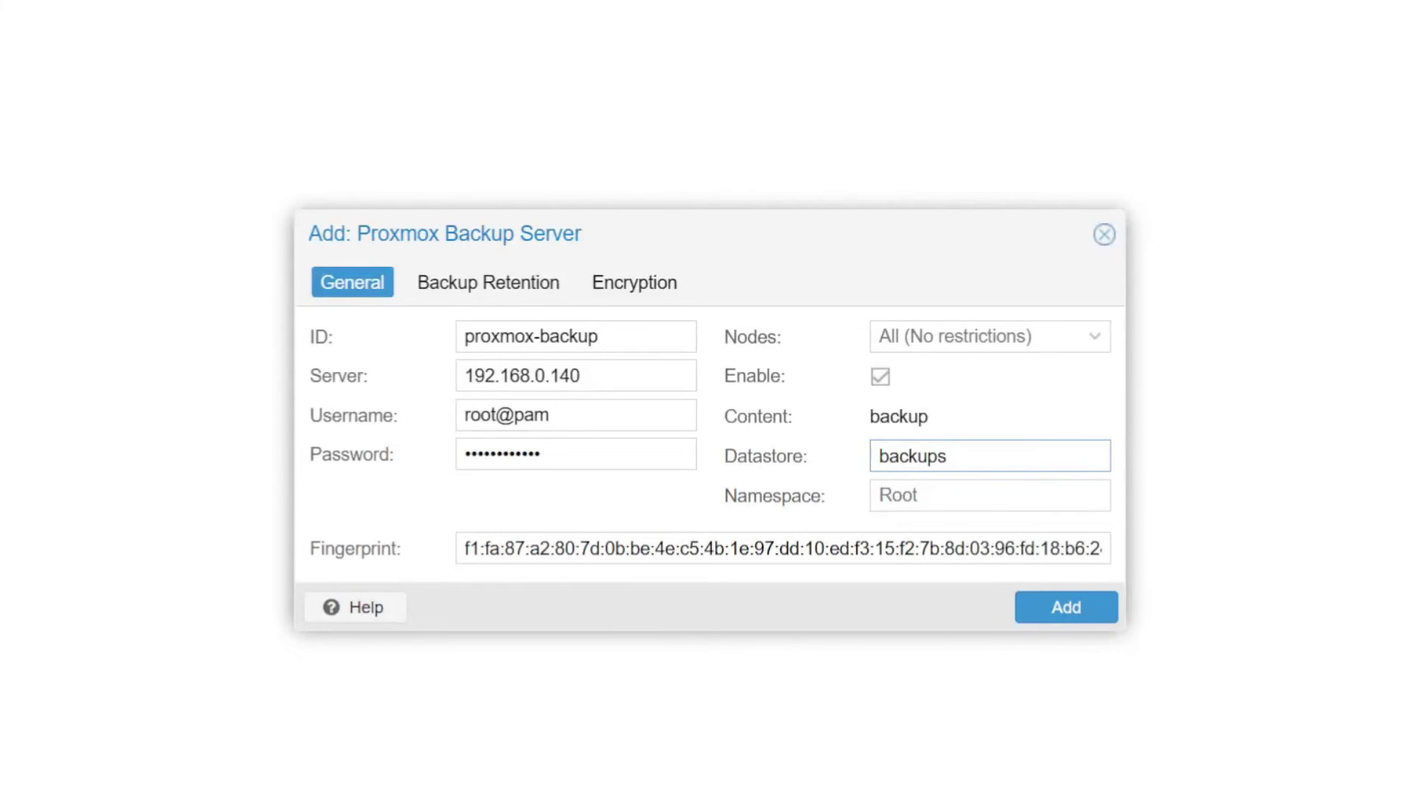
left_click(1073, 610)
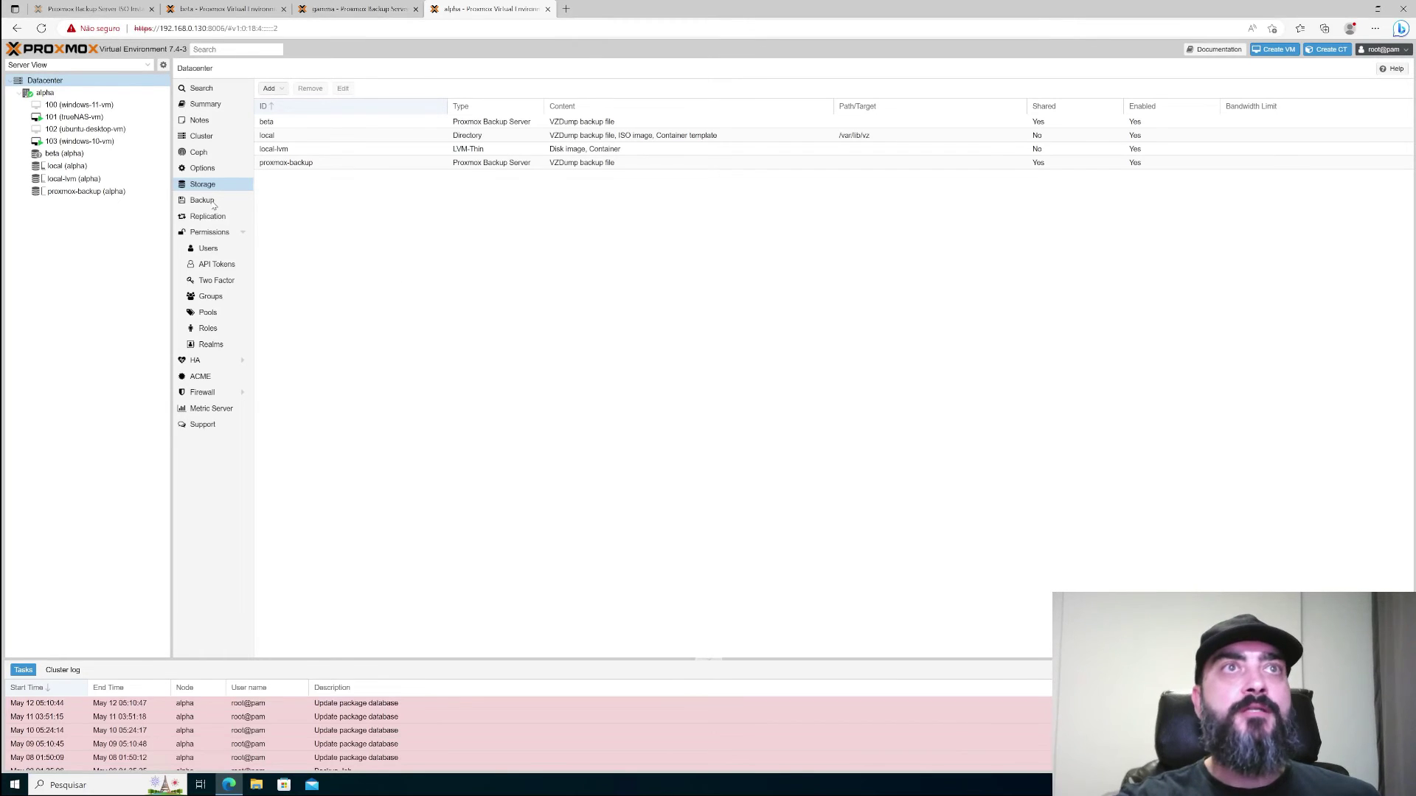
- Go to the Datacenter Backup jobs page
left_click(211, 203)
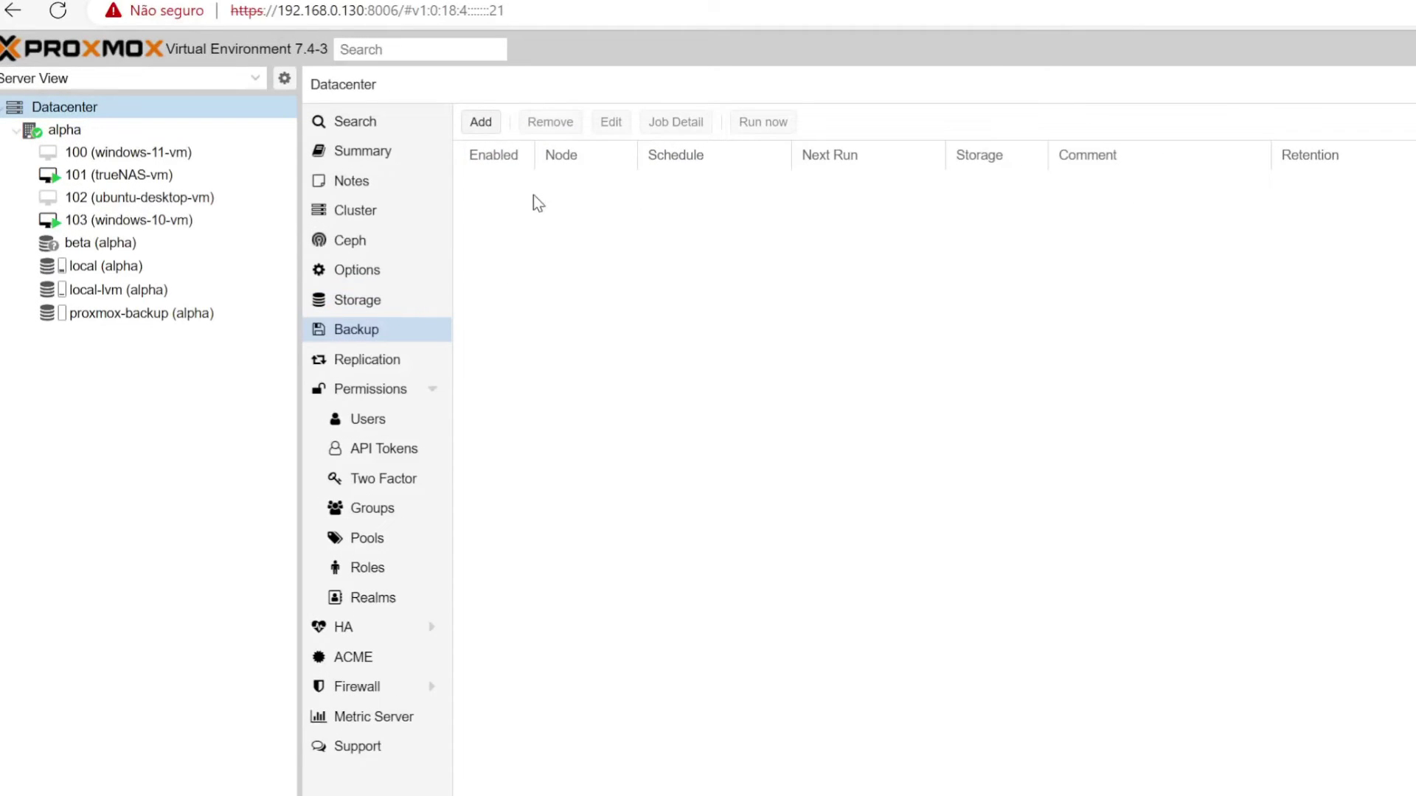
- Start a backup job on node alpha to storage proxmox-backup, scheduled Sunday 01:00
left_click(484, 124)
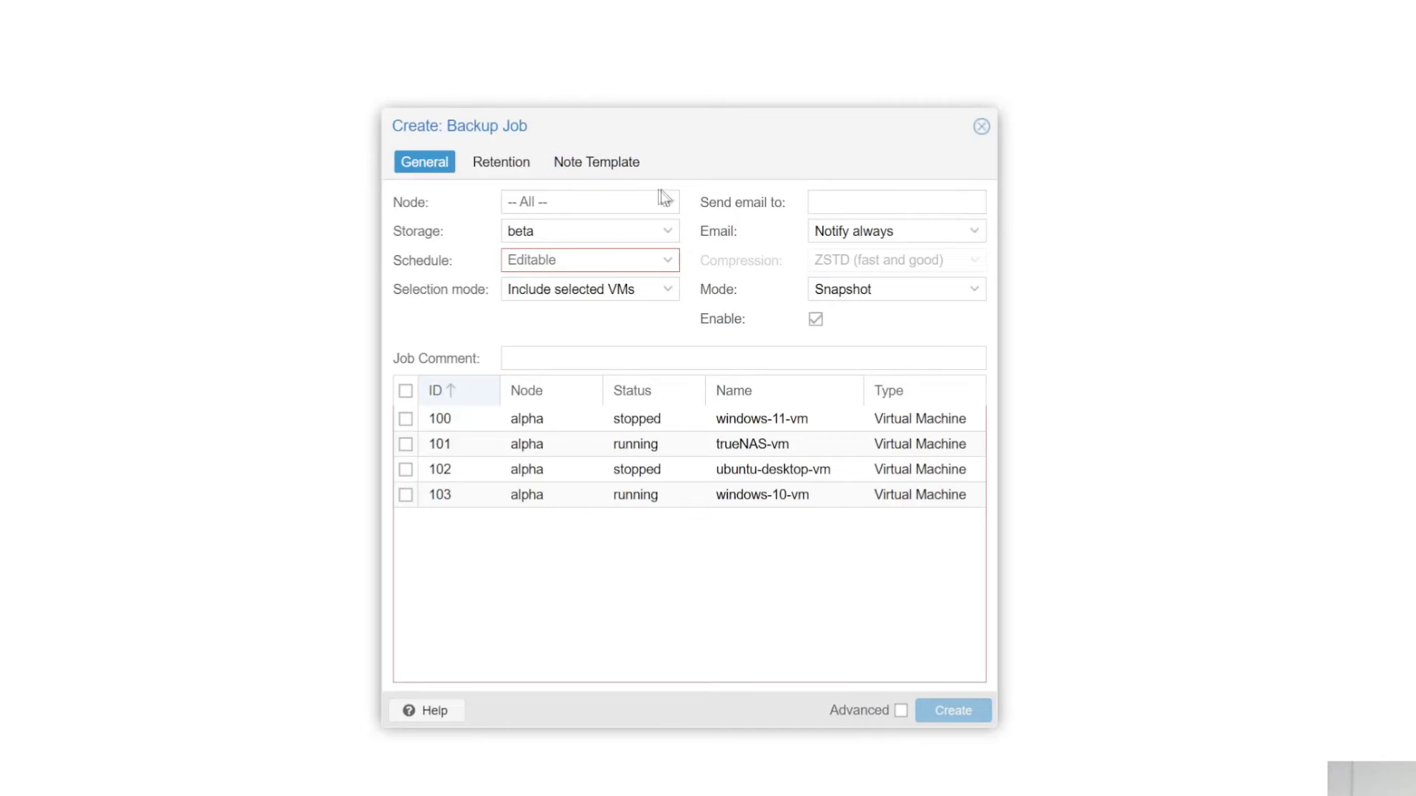
left_click(669, 202)
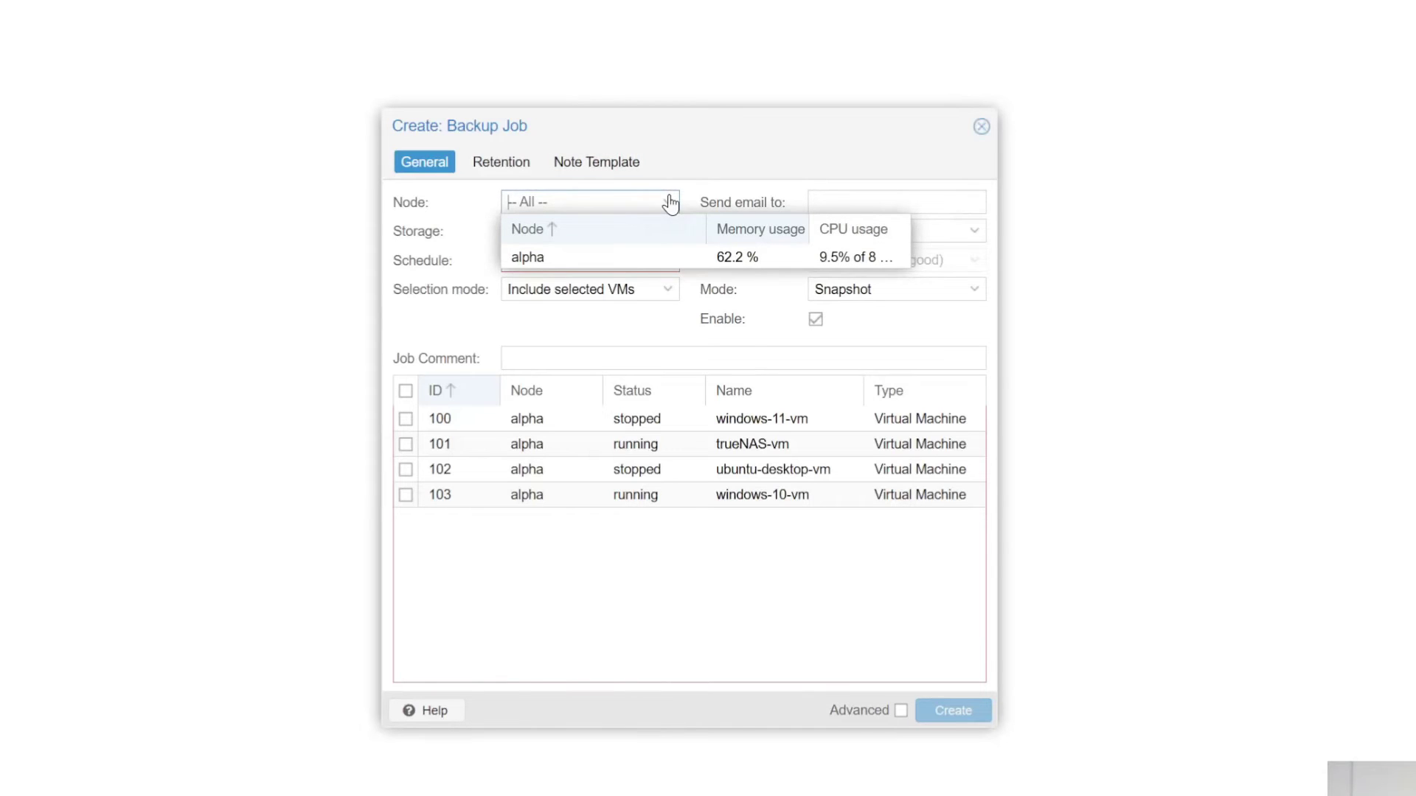
left_click(569, 256)
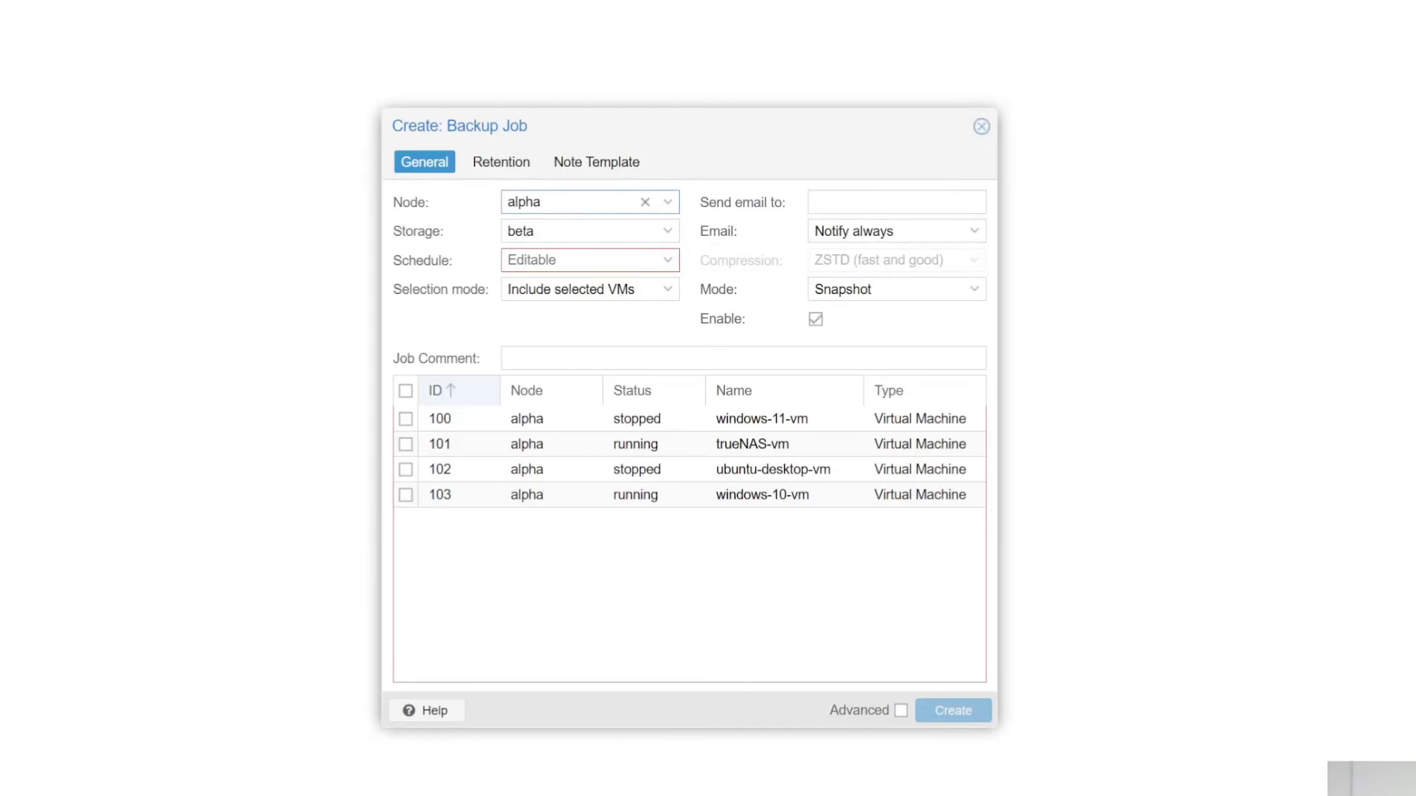
left_click(667, 233)
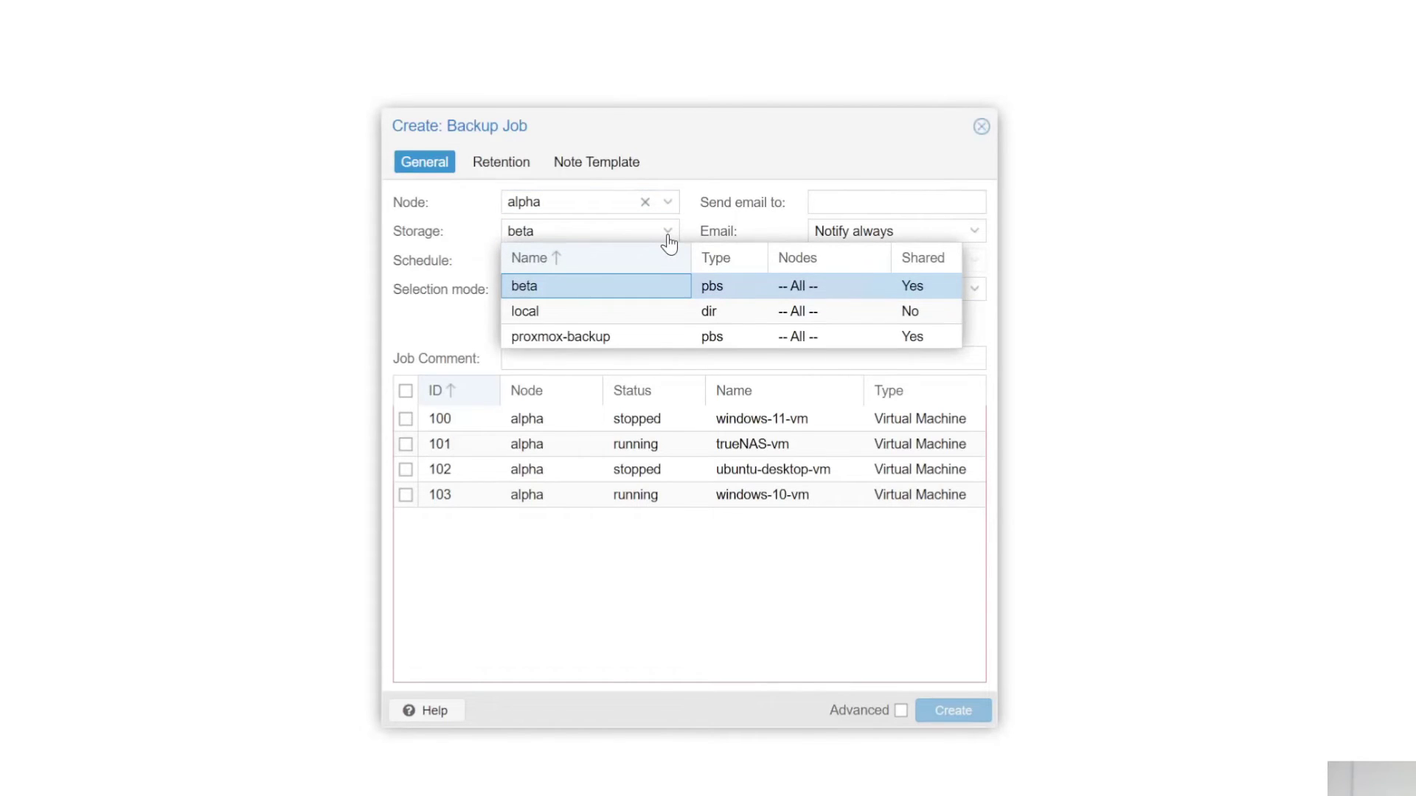
left_click(578, 336)
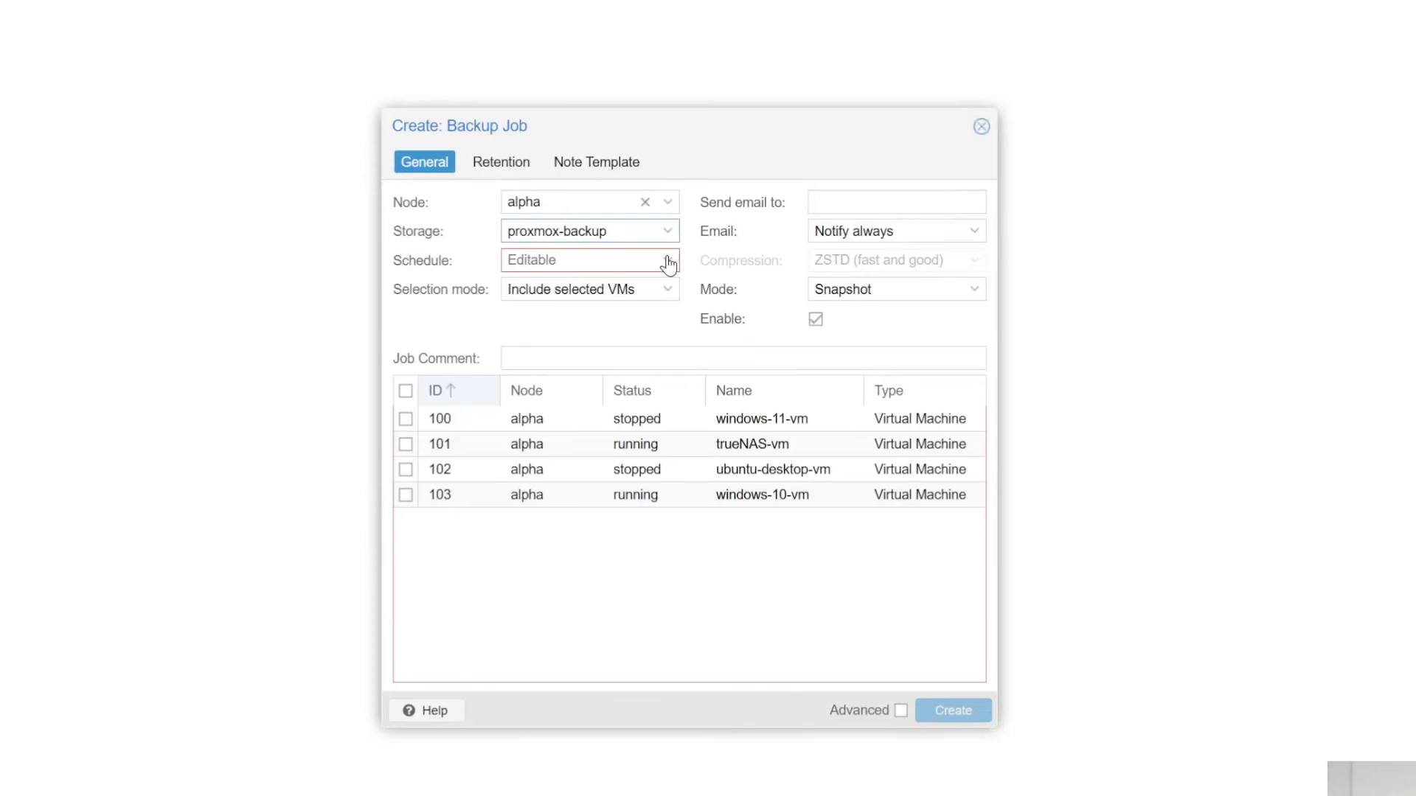
left_click(668, 262)
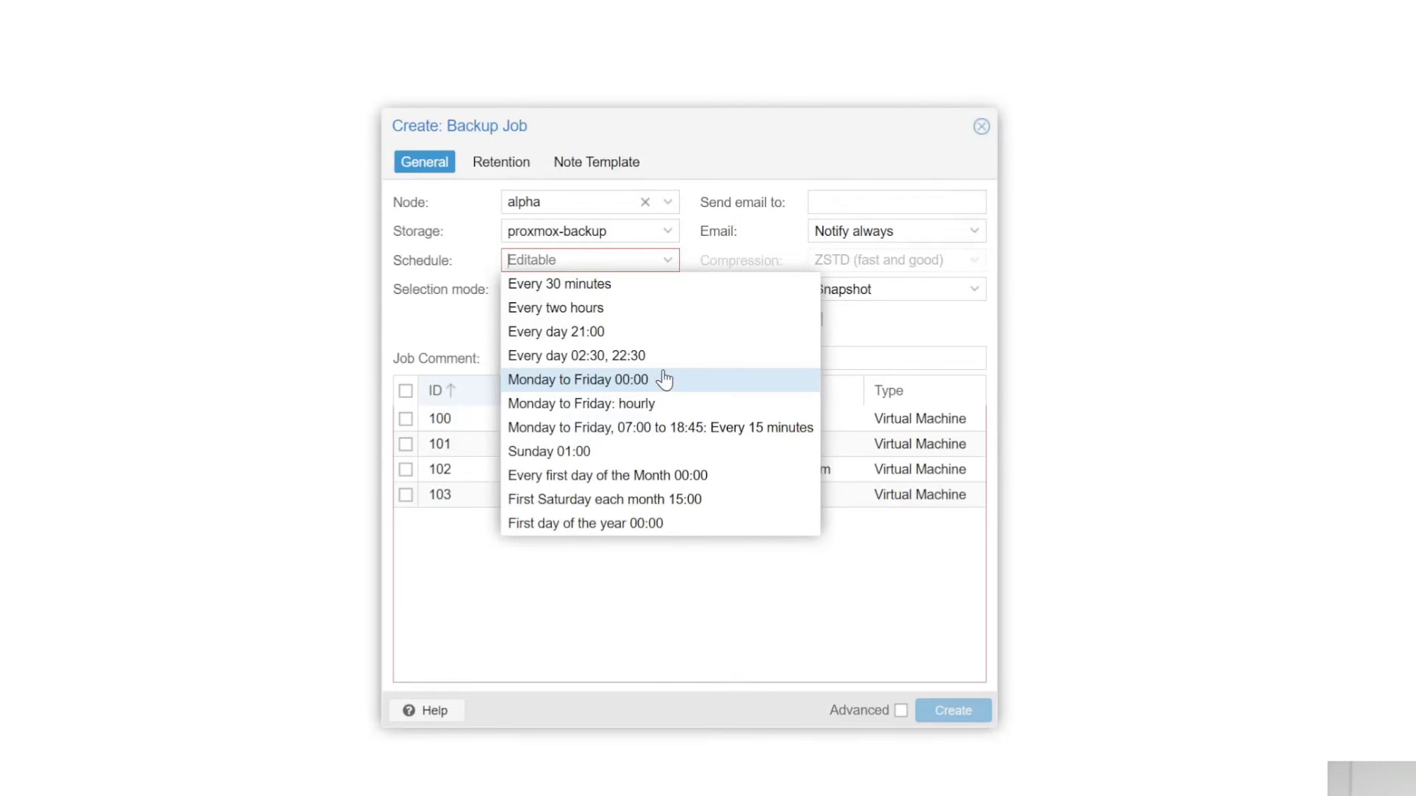
left_click(574, 453)
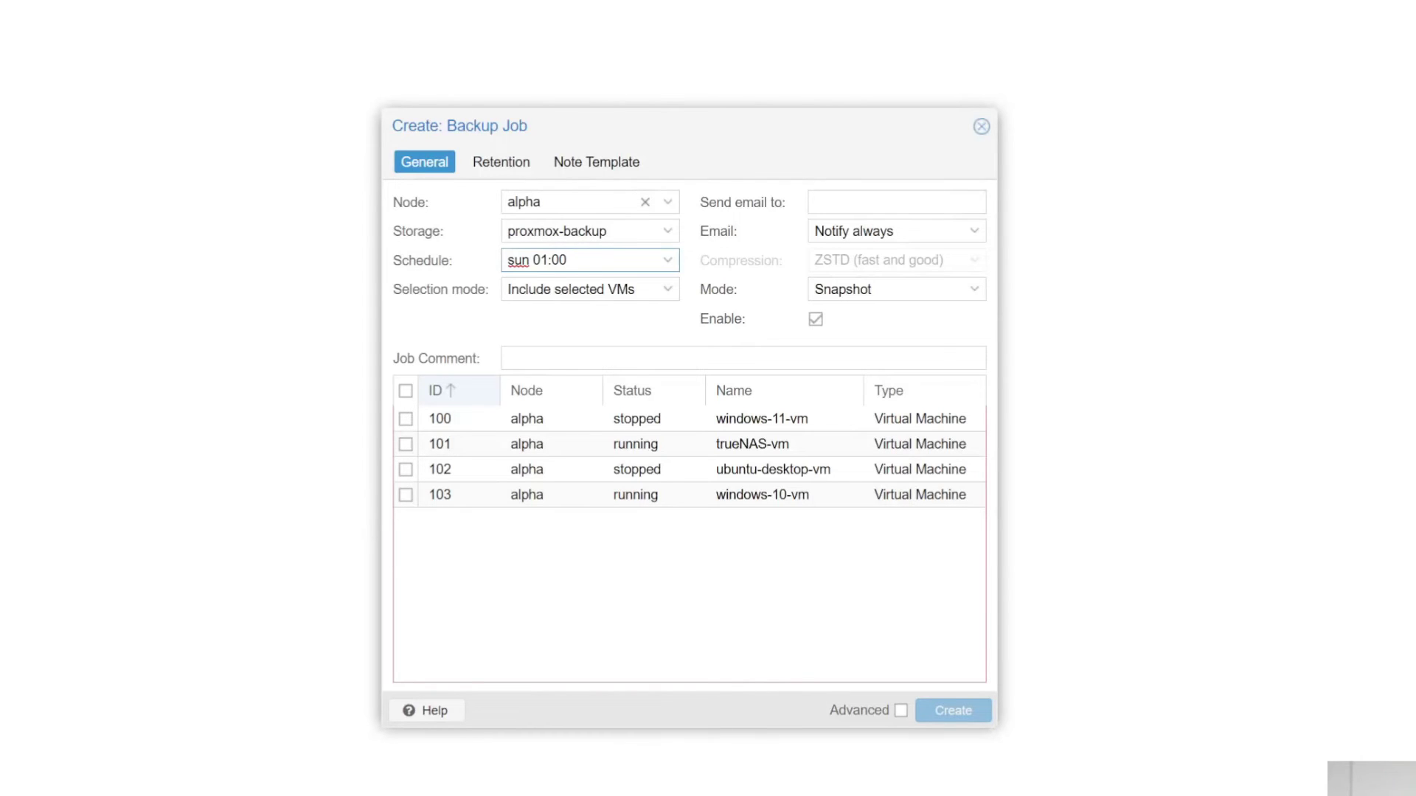
- Keep e-mail notifications at always, select all VMs 100–103, and create the job
left_click(970, 240)
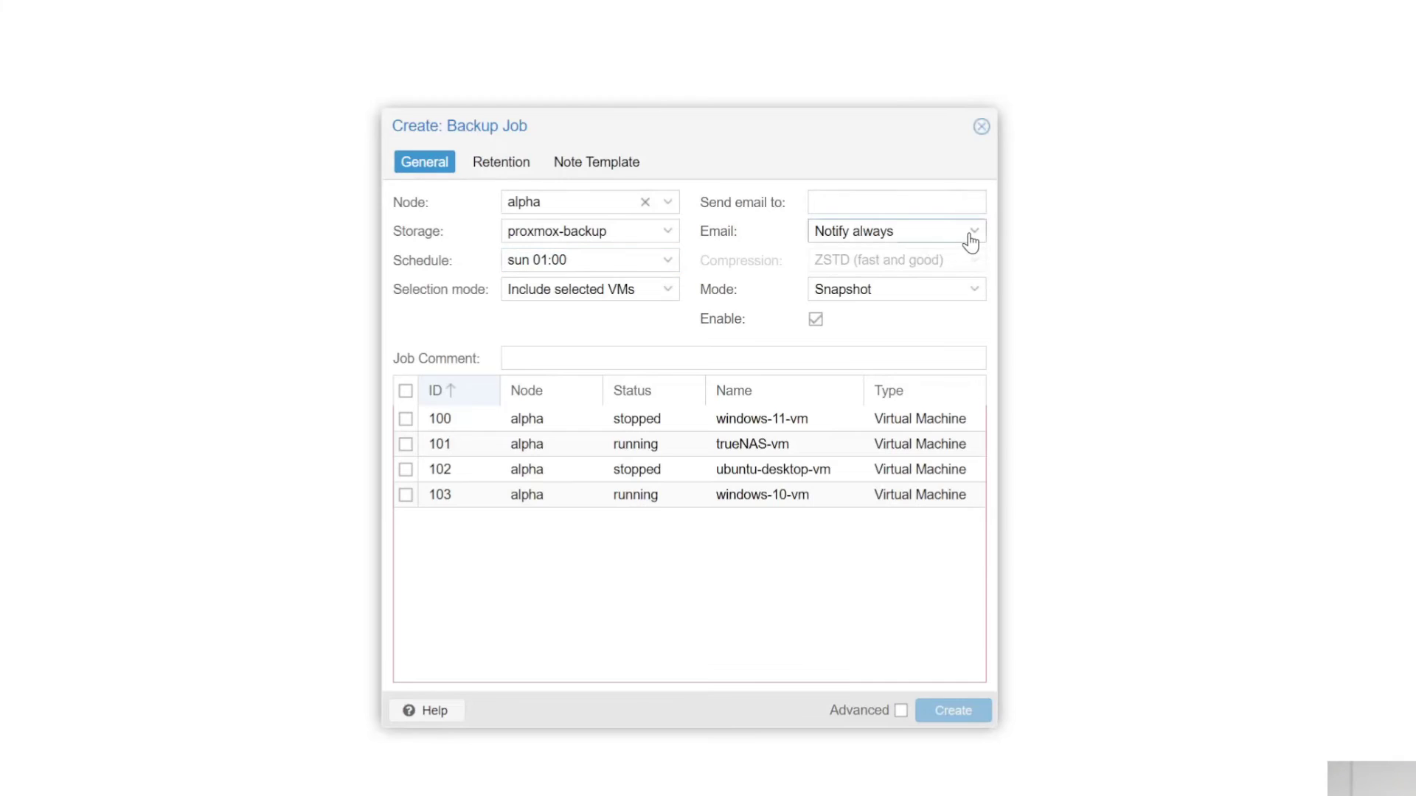
left_click(971, 240)
left_click(970, 240)
left_click(405, 392)
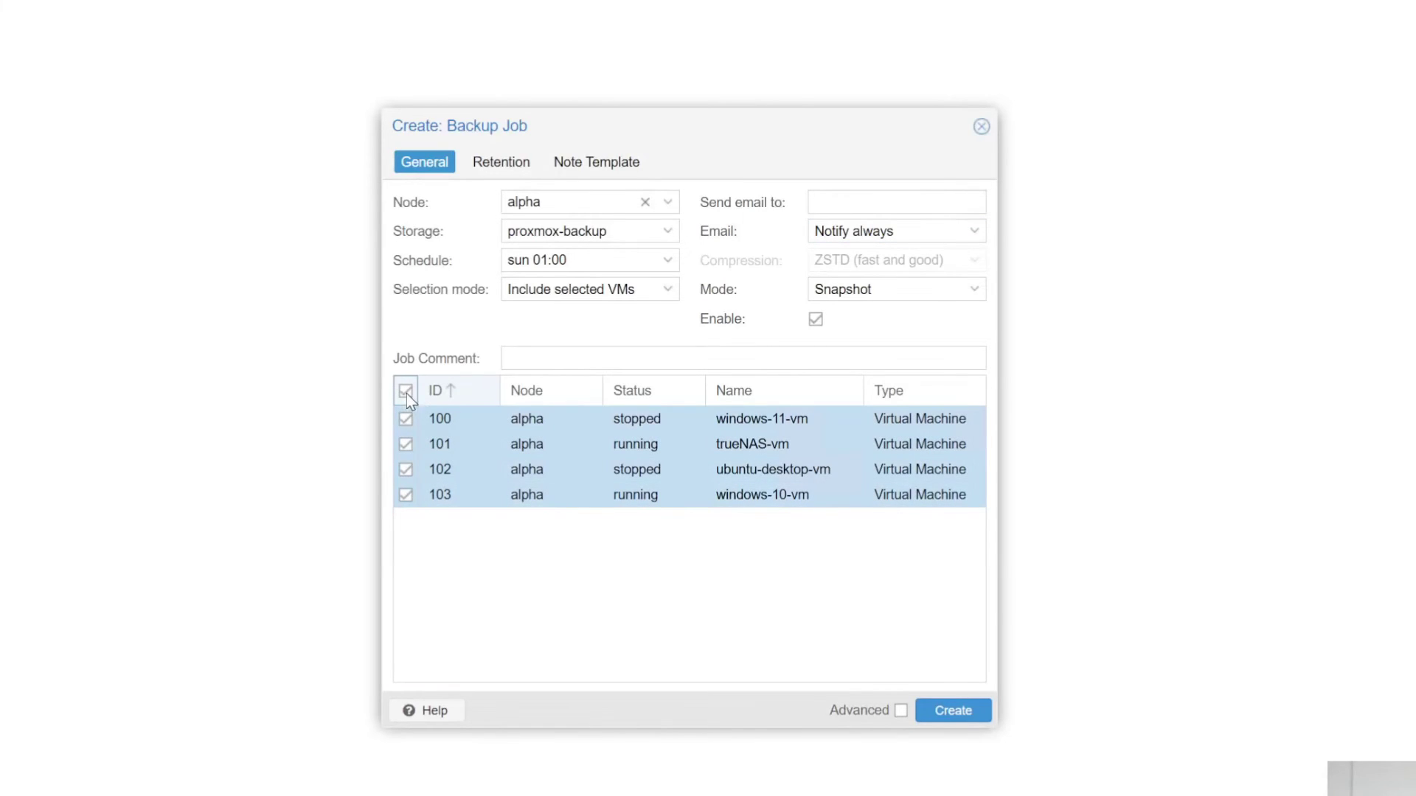
left_click(943, 711)
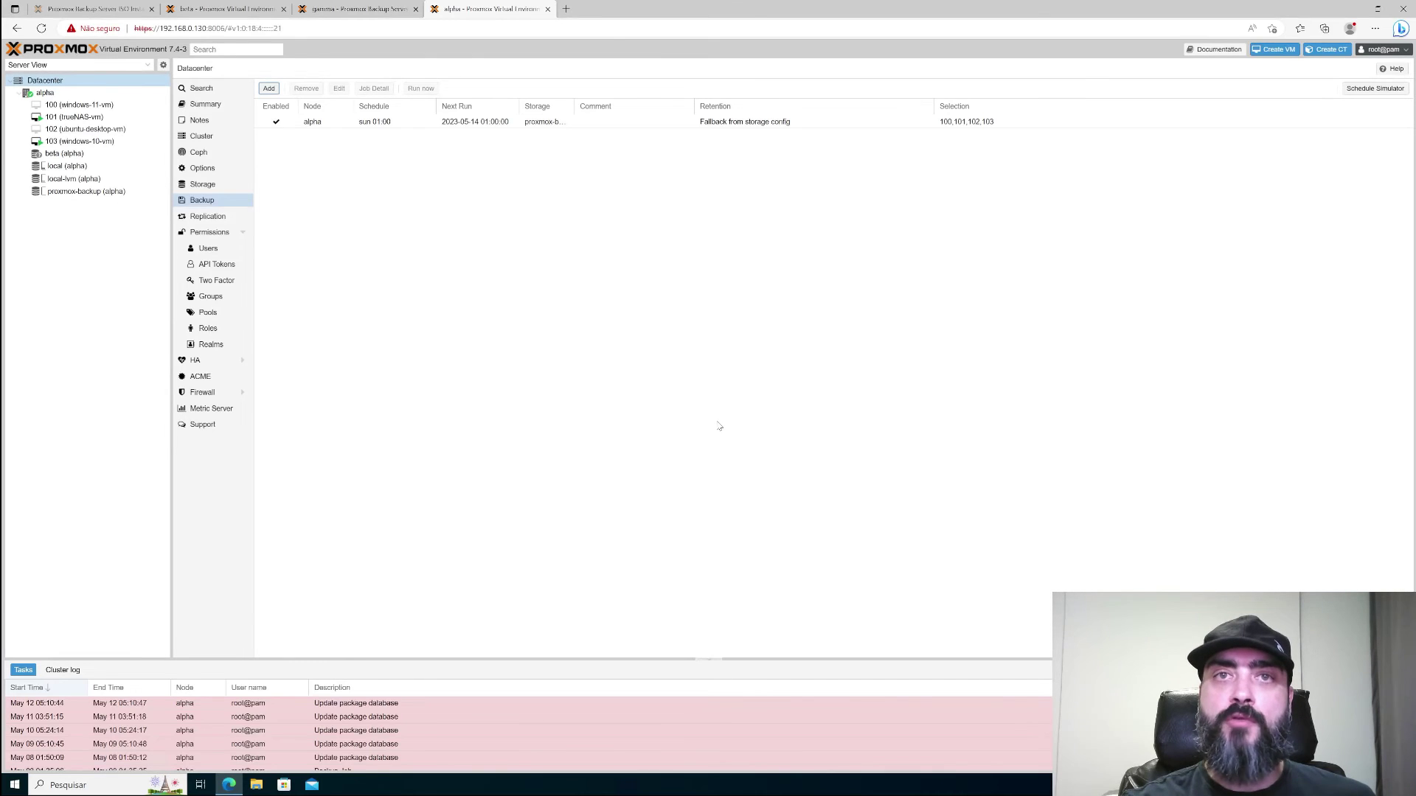
- Run the new backup job now and confirm starting it
left_click(383, 121)
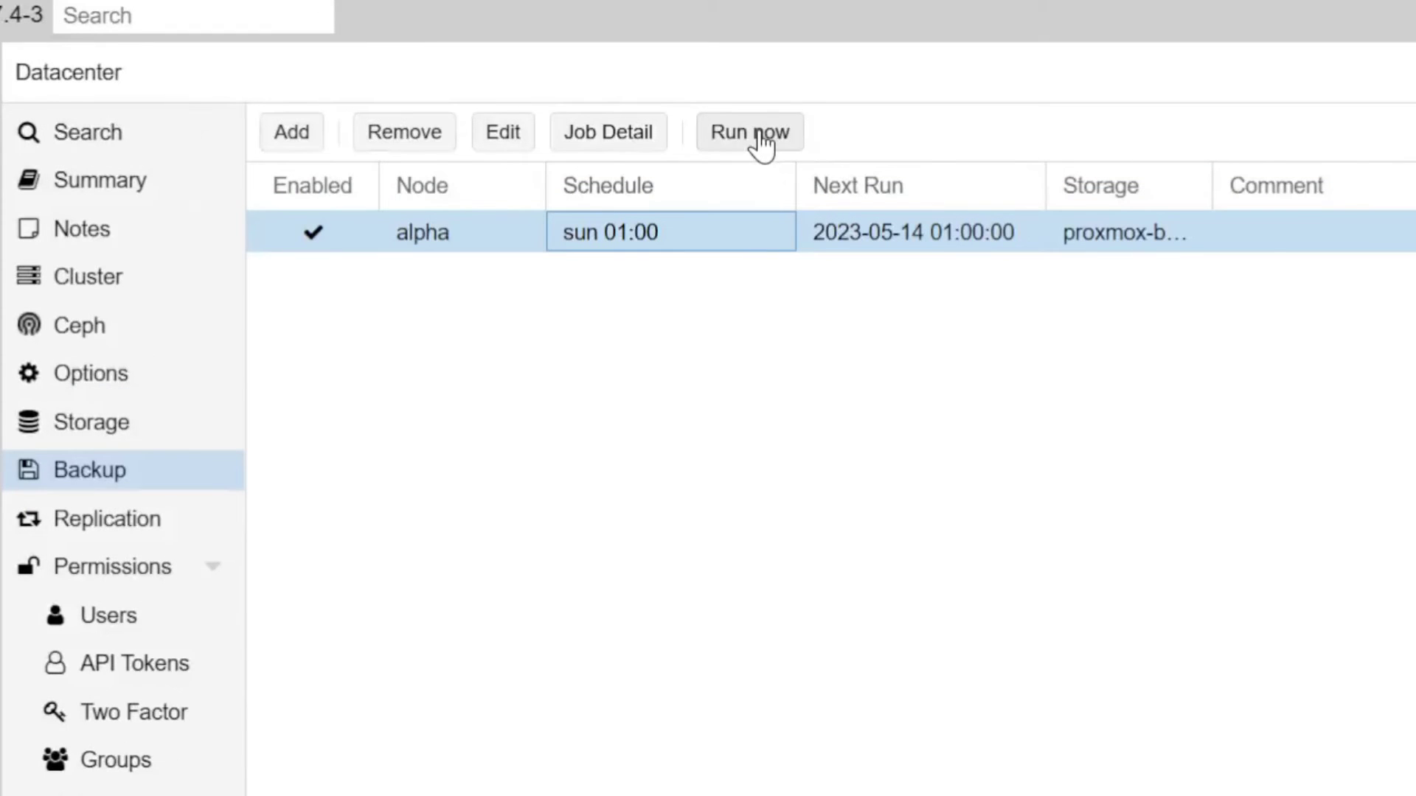
left_click(761, 144)
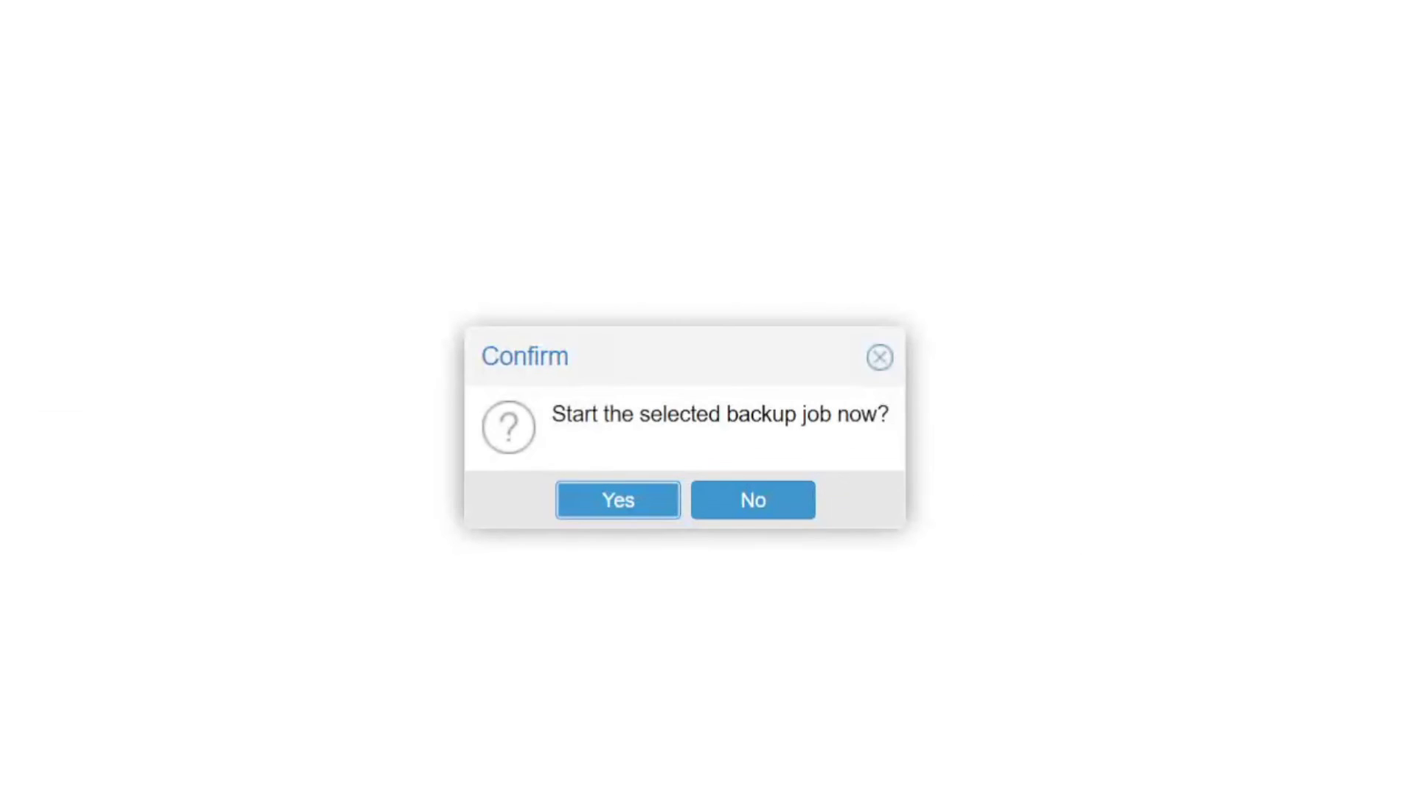
left_click(618, 504)
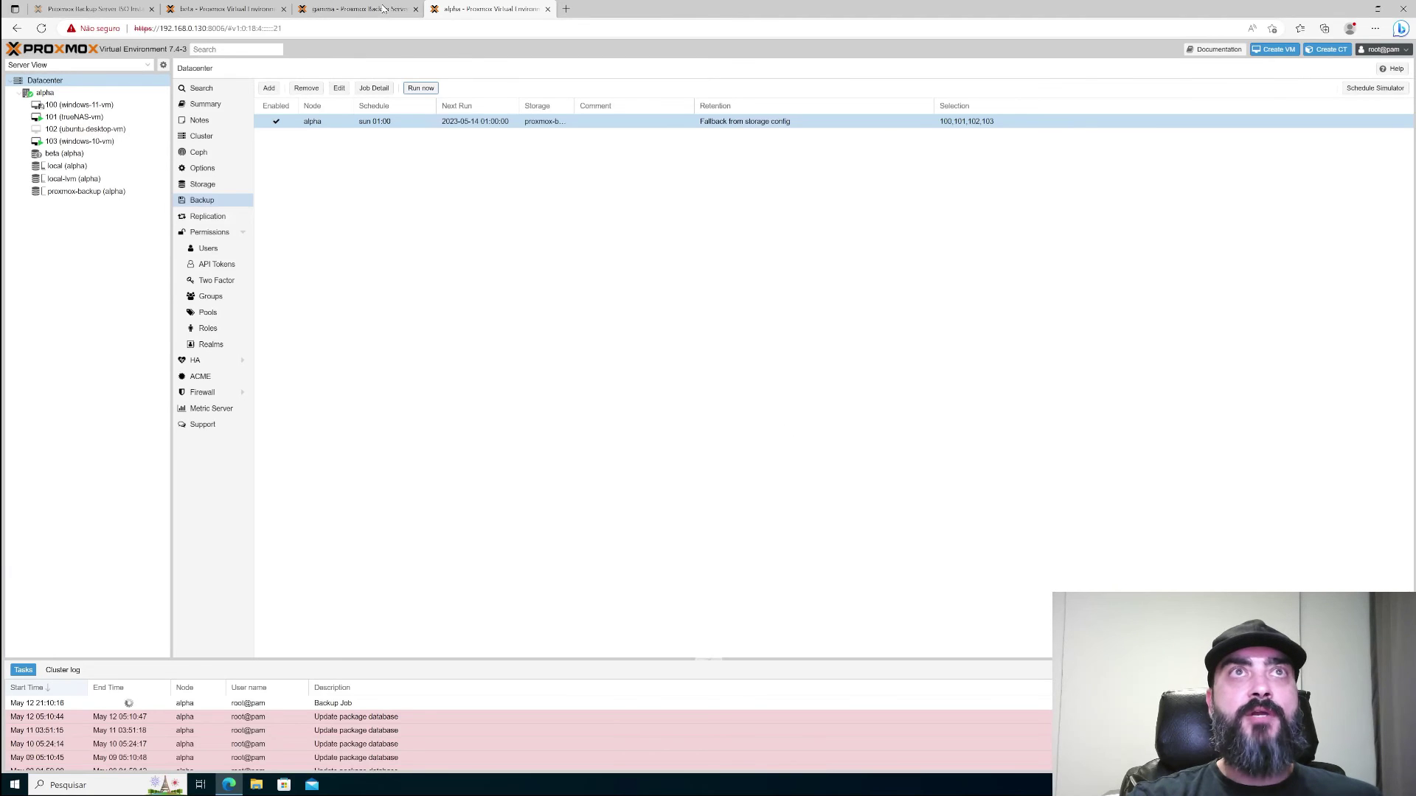
left_click(385, 9)
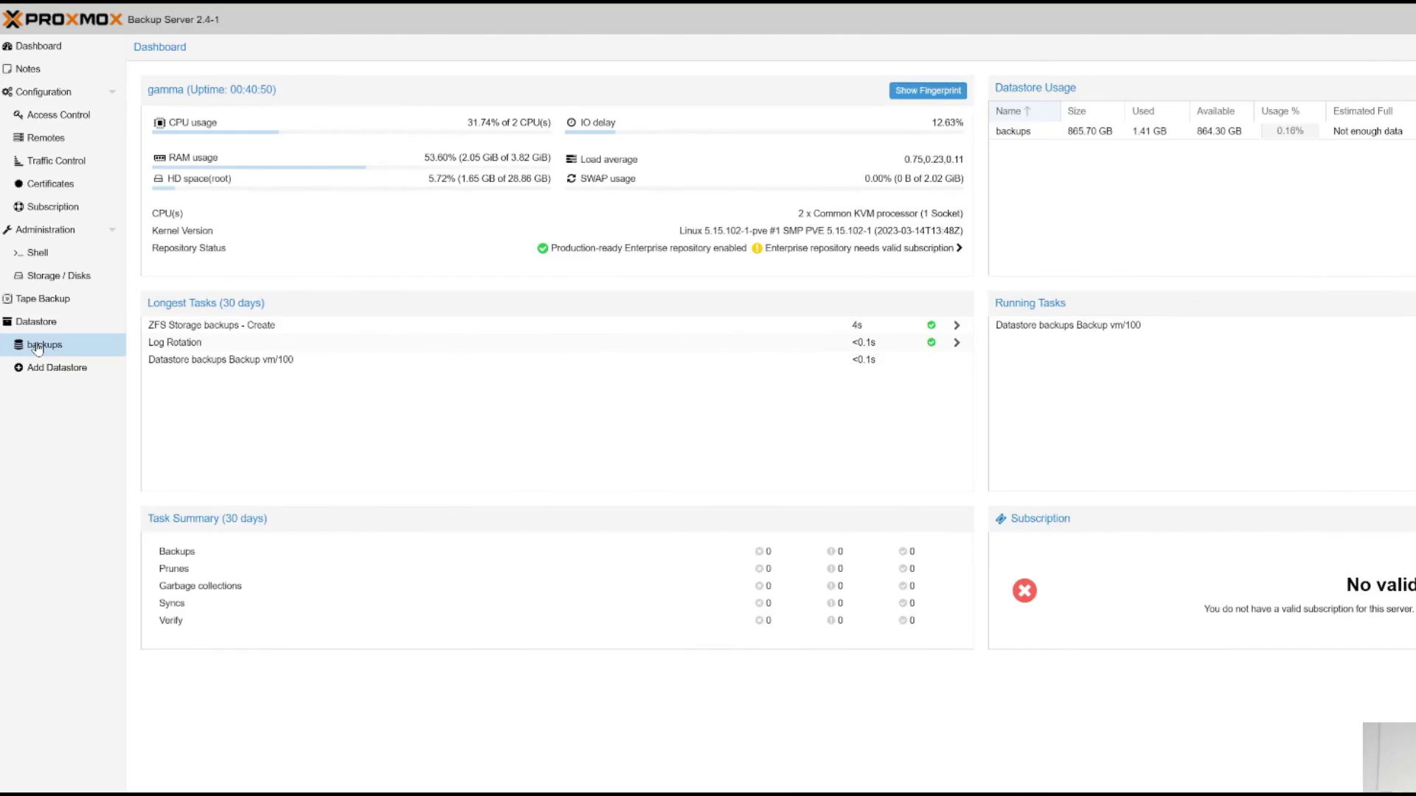
- Open the backups datastore and its Content tab showing the vm/100 group
left_click(37, 346)
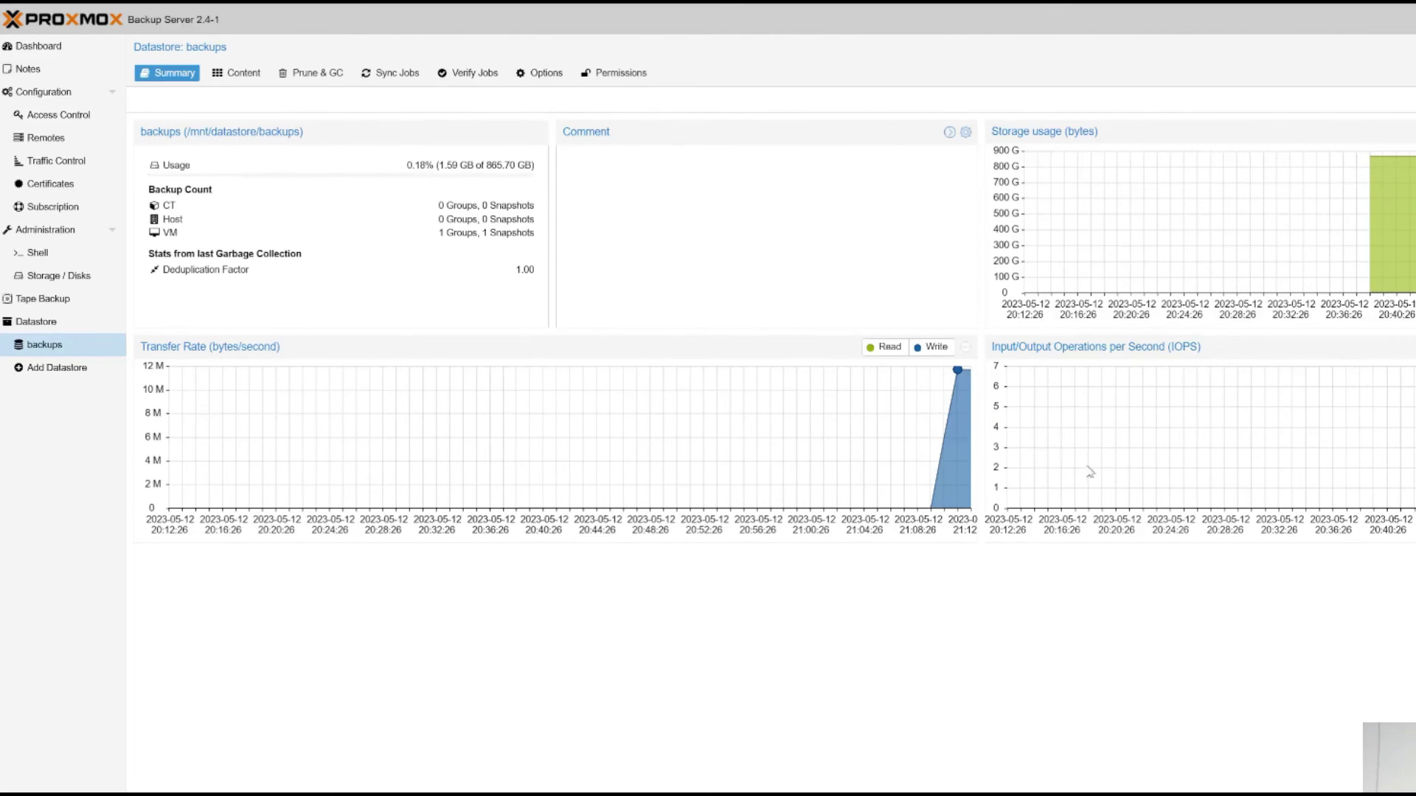
left_click(237, 74)
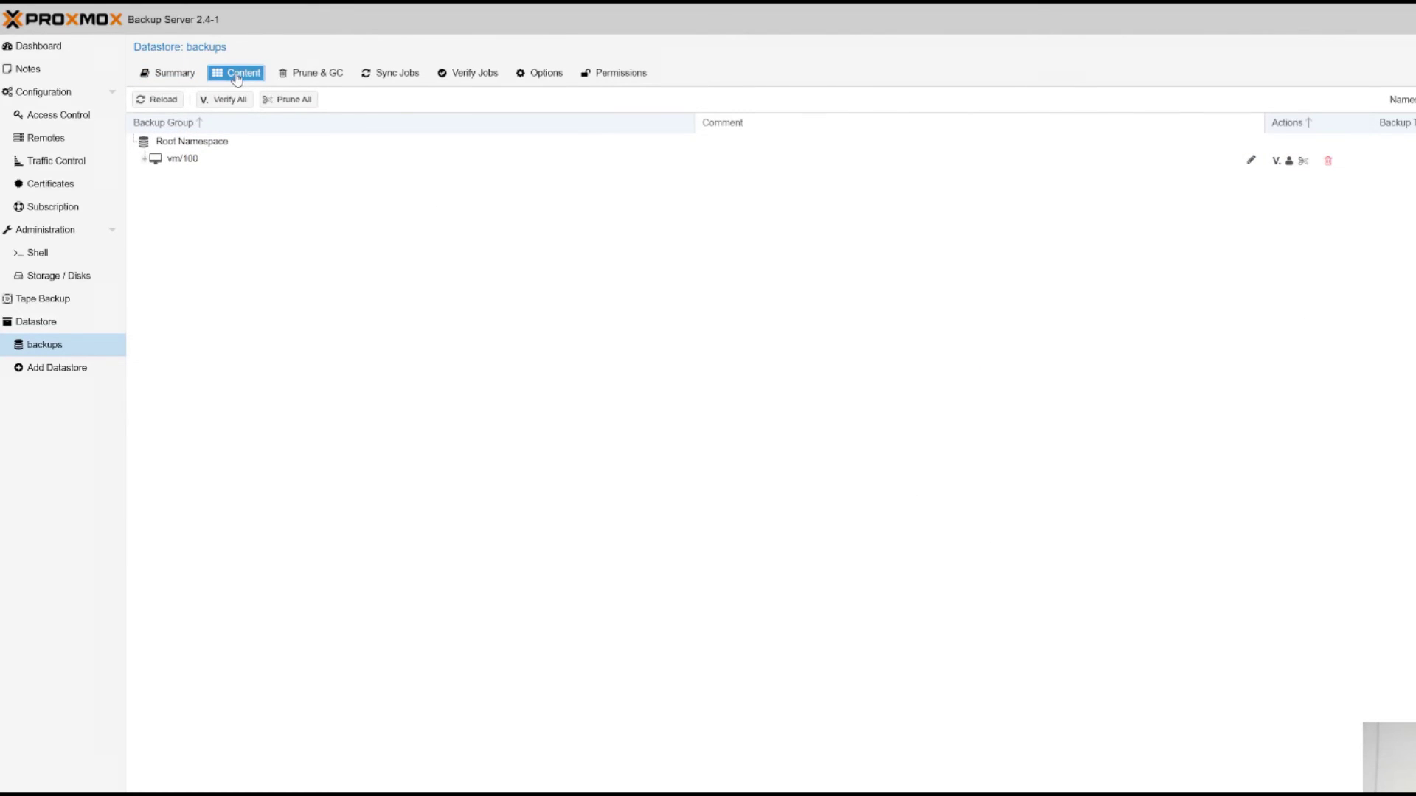
- Expand vm/100 and its 2023-05-13 snapshot, then start a new prune job under Prune & GC
left_click(146, 163)
left_click(146, 161)
left_click(157, 177)
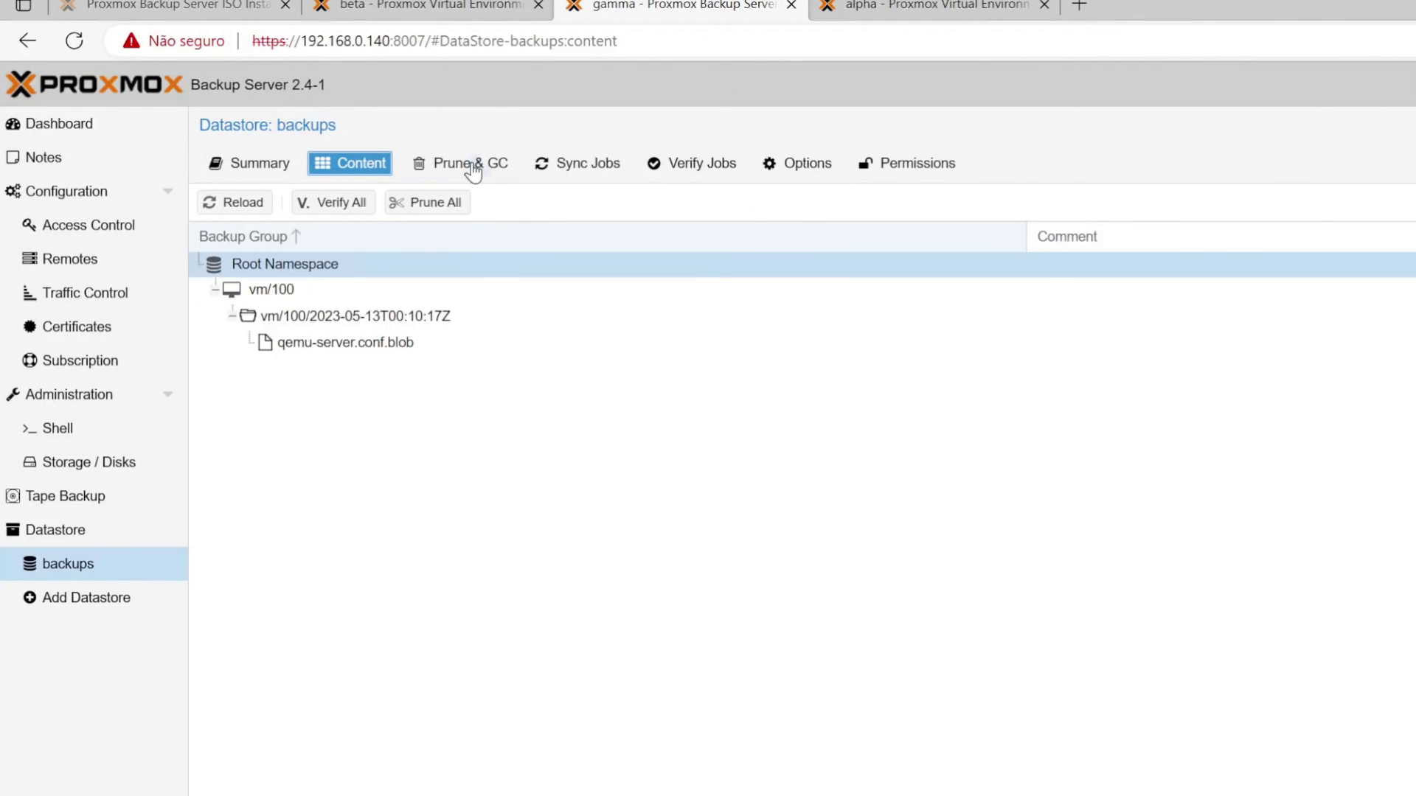
left_click(475, 168)
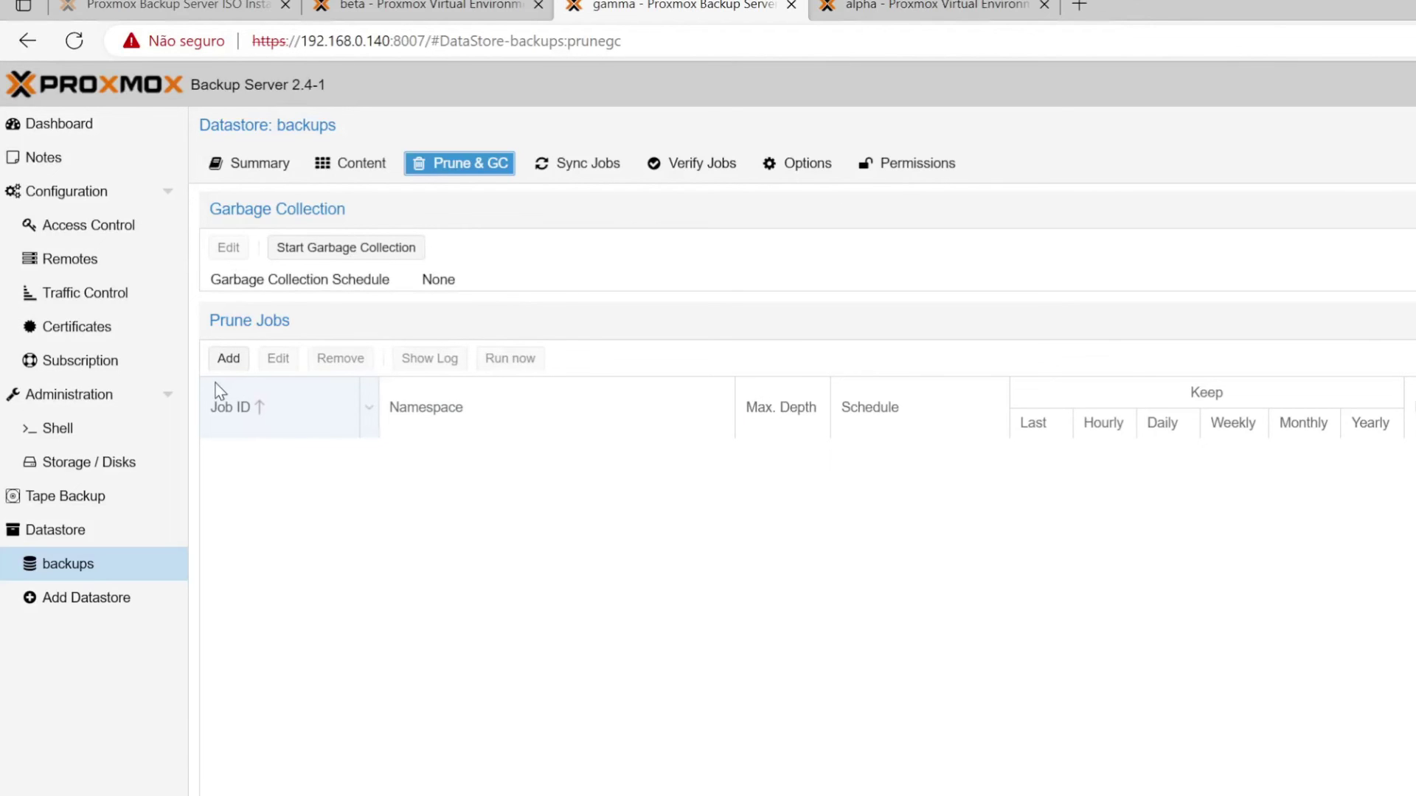
left_click(228, 360)
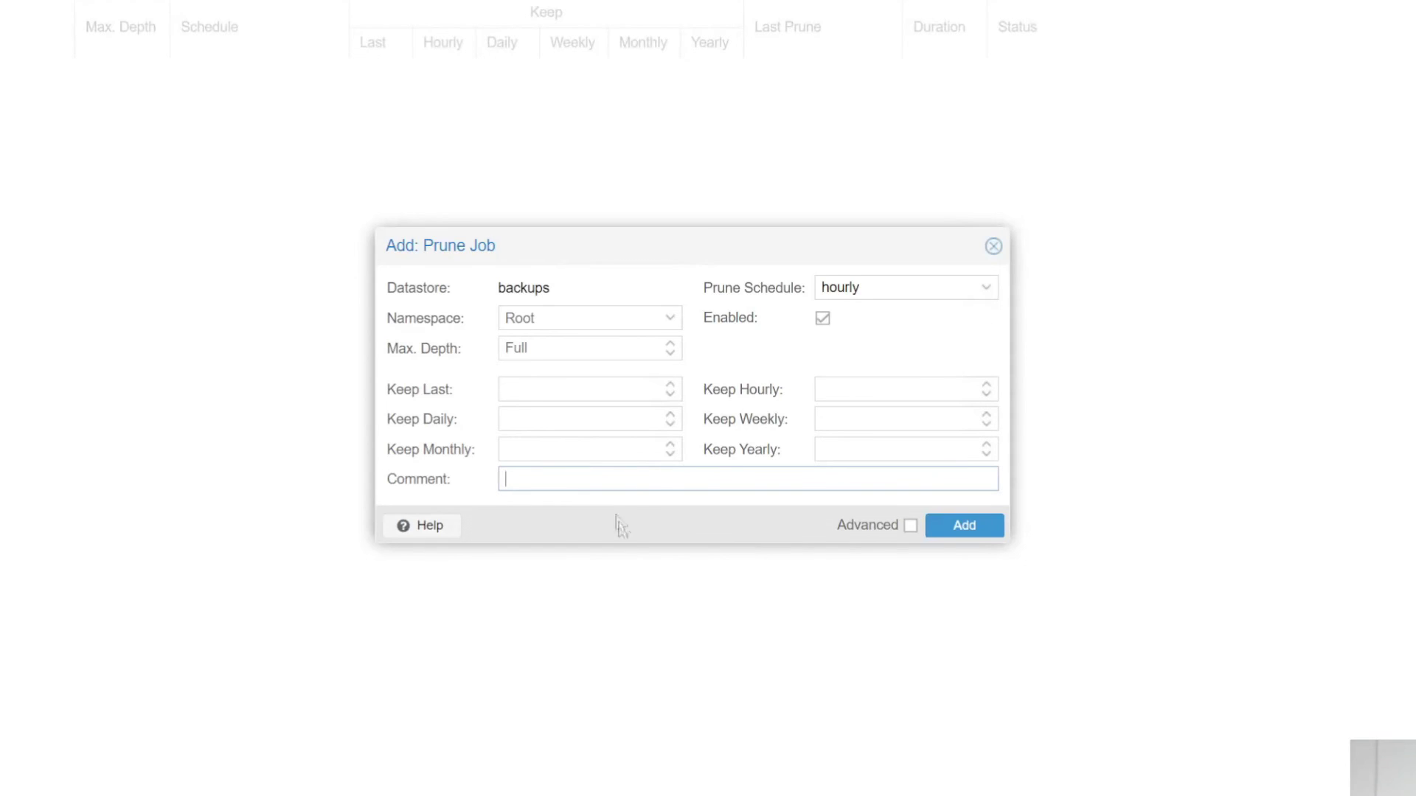
- Save the hourly prune job keeping 1 daily, 1 monthly and 1 yearly backup
left_click(583, 419)
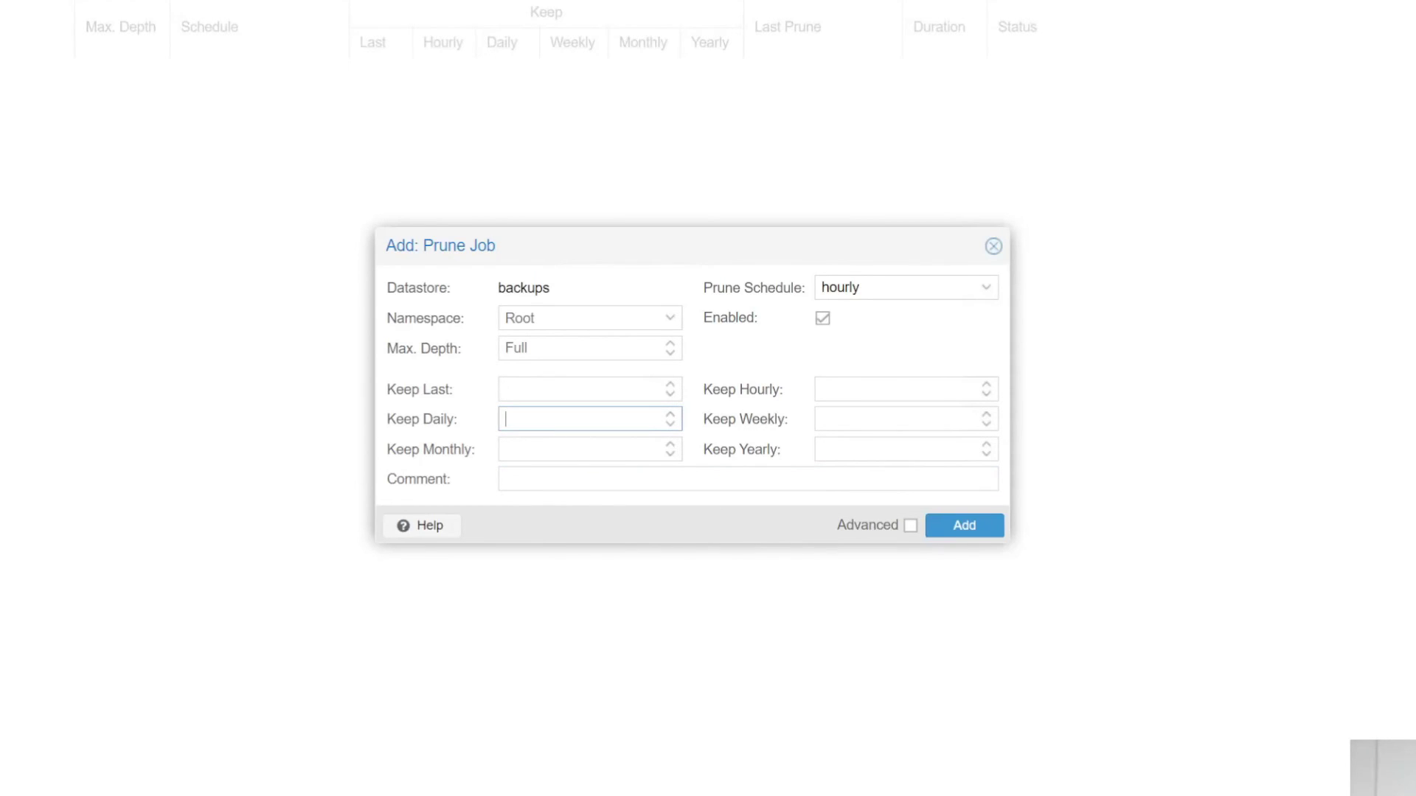
type("1")
left_click(561, 449)
type("1")
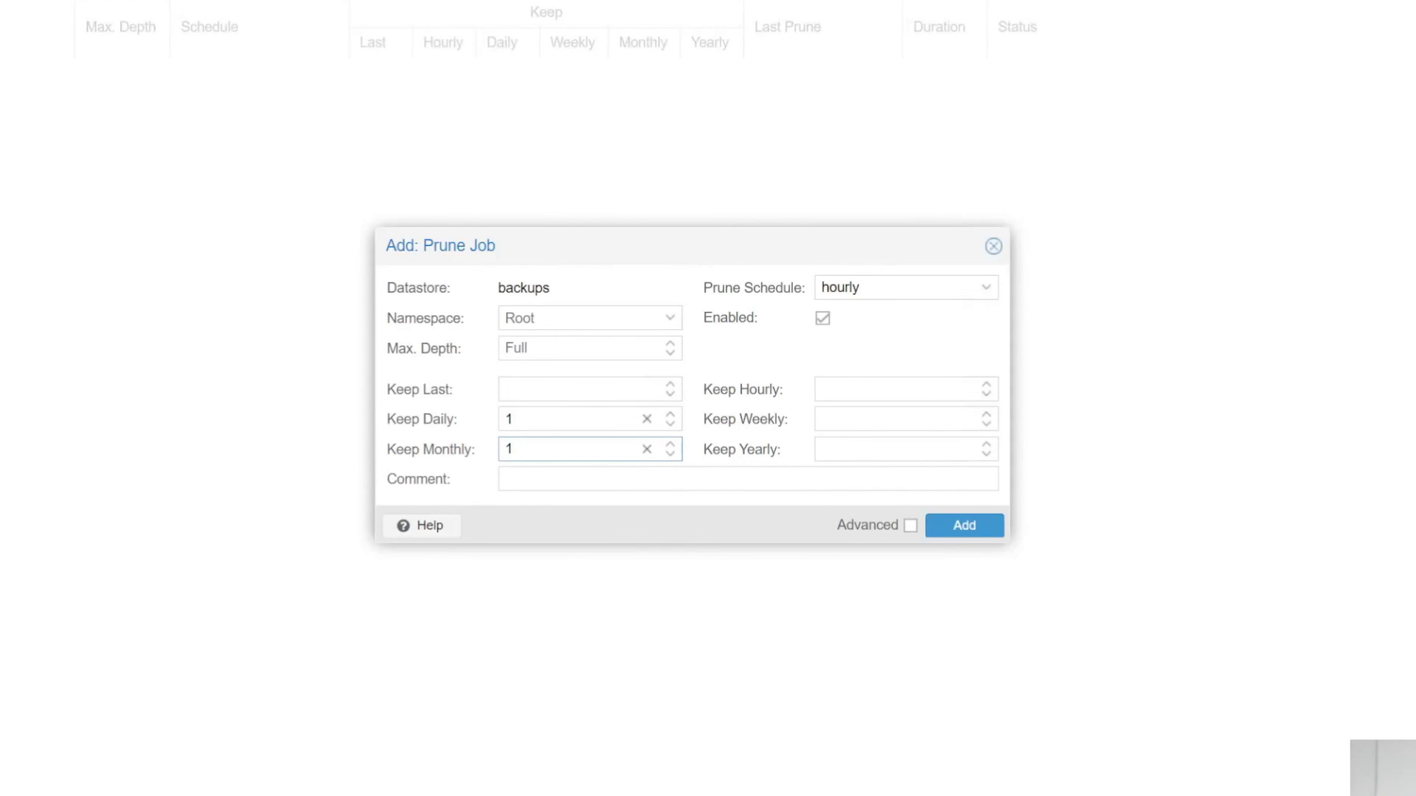
left_click(885, 449)
type("1")
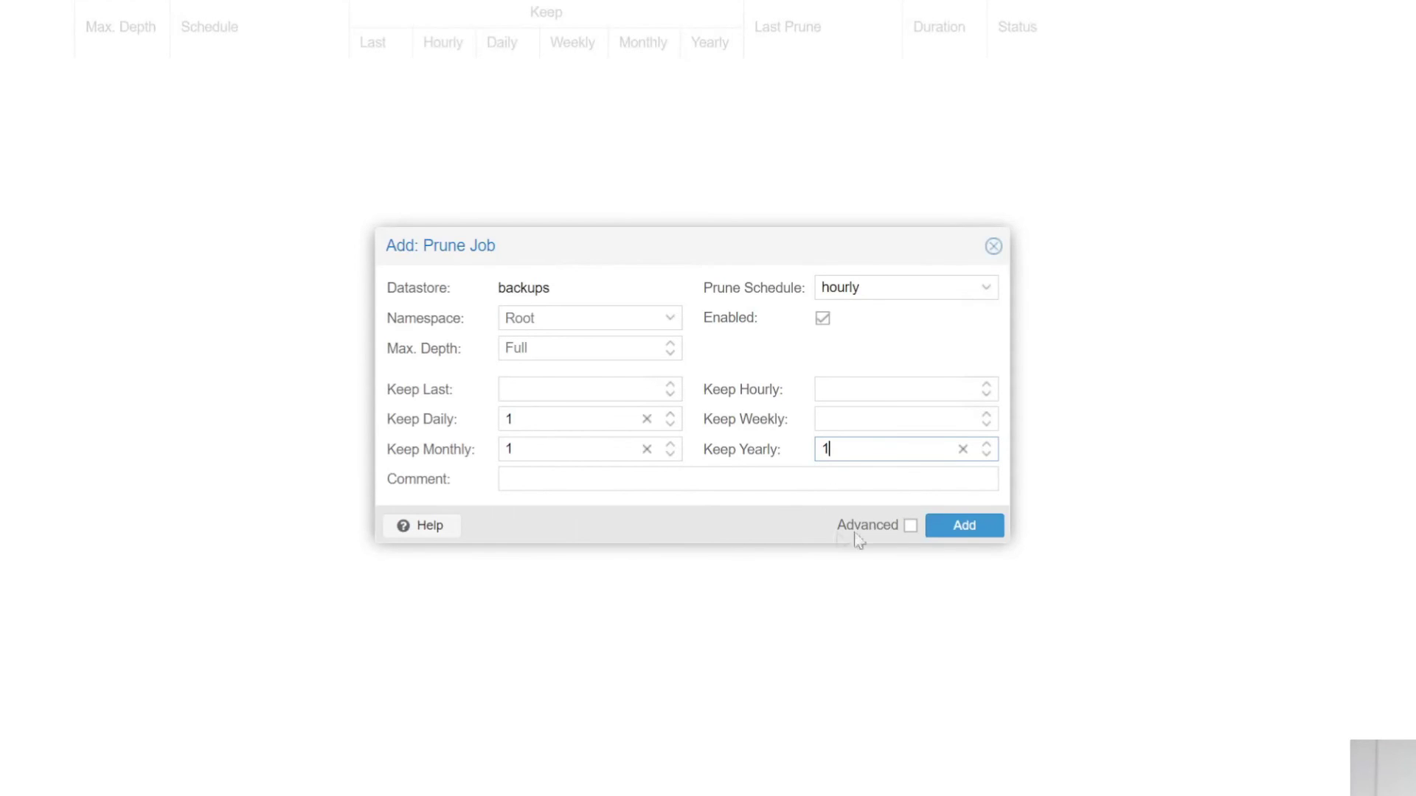
left_click(959, 526)
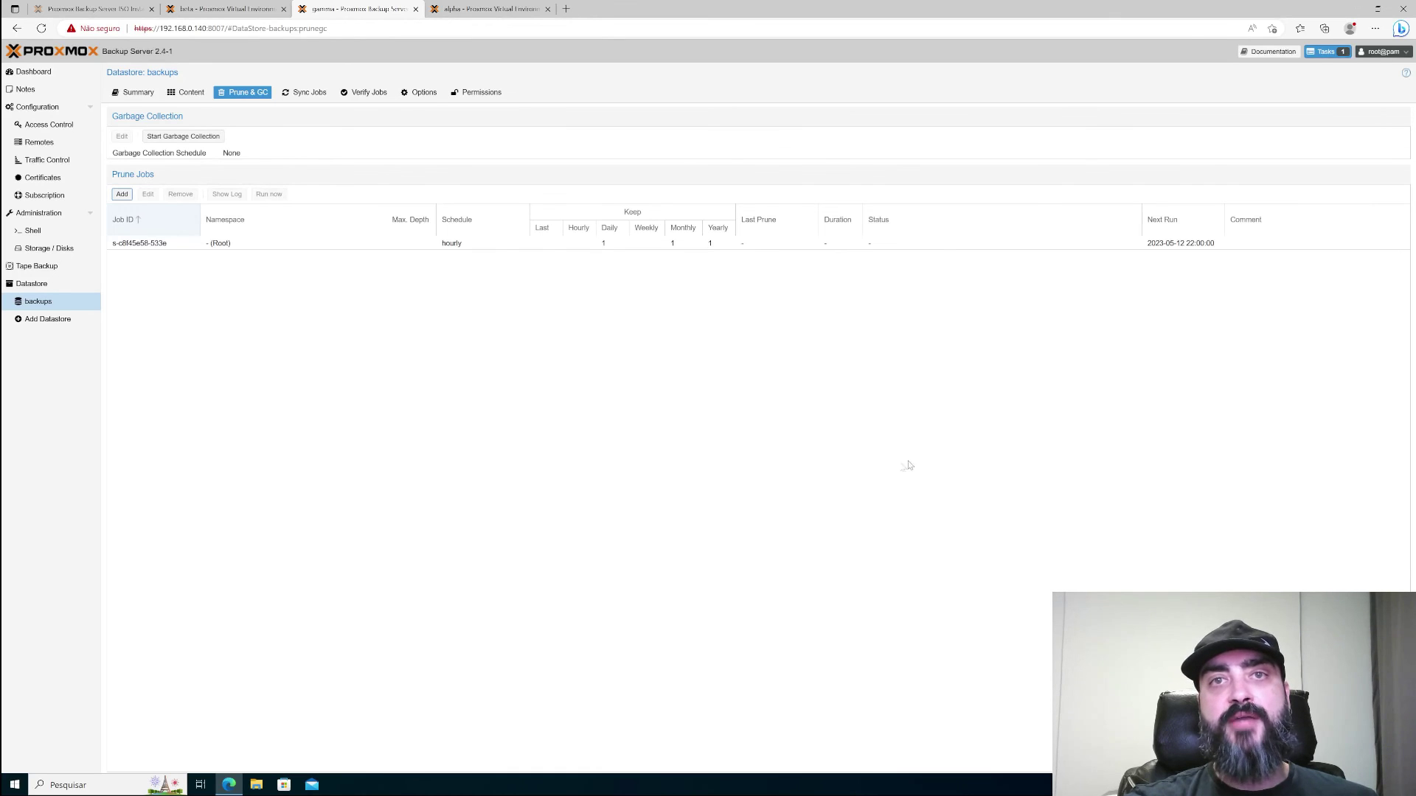
key("ctrl+Tab")
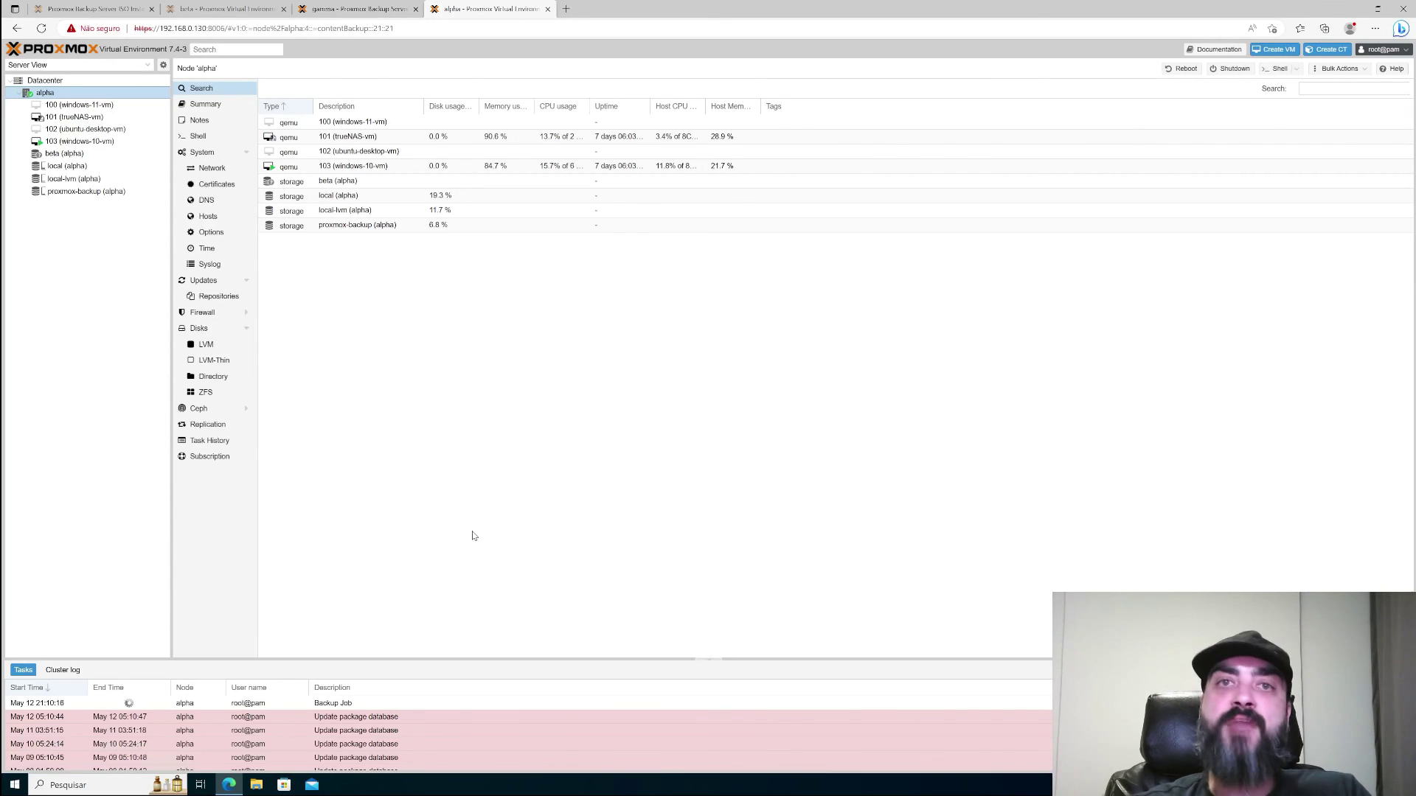
- Open the Restore dialog for the 2023-05-13 vm/100 backup on proxmox-backup, proposing VM ID 104 (windows-11-vm)
left_click(110, 194)
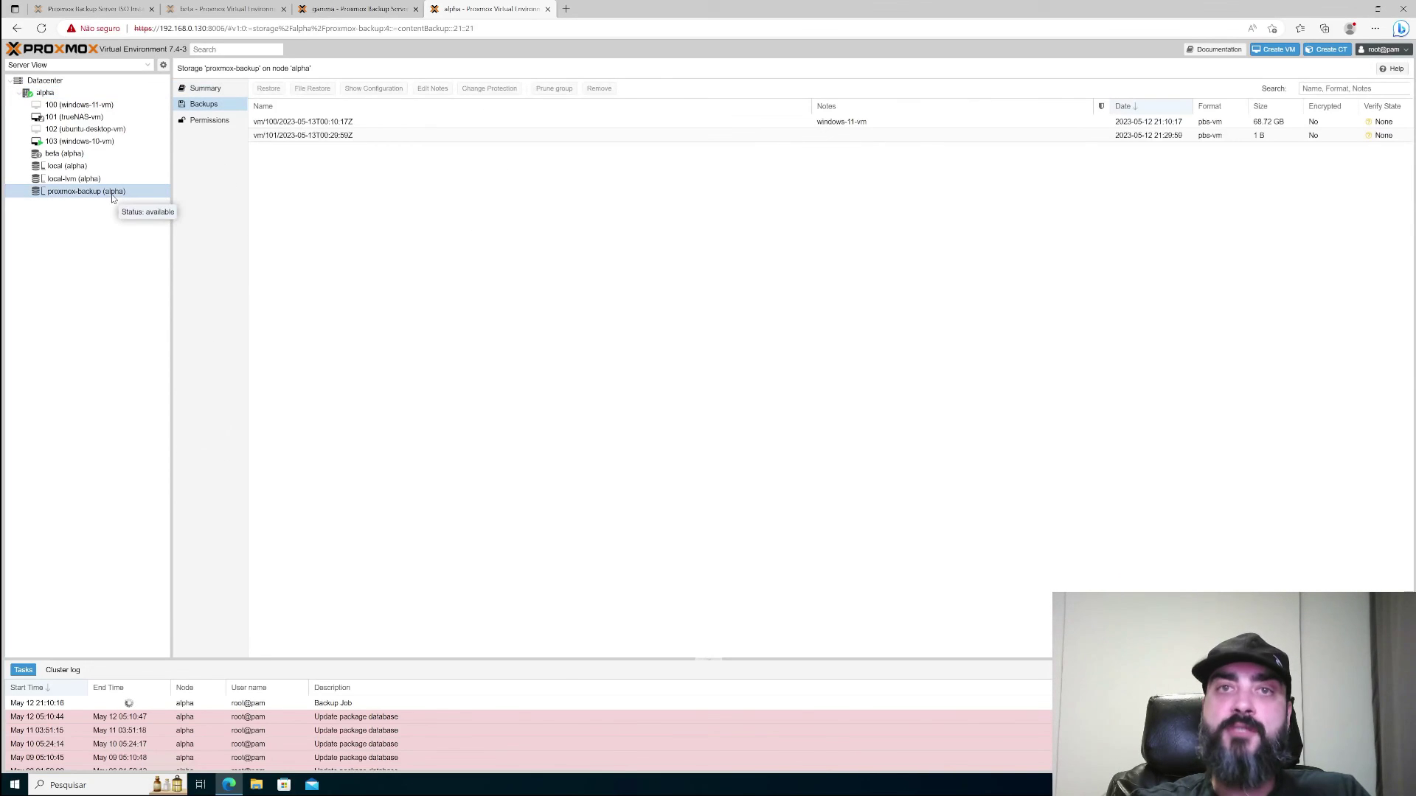
left_click(358, 124)
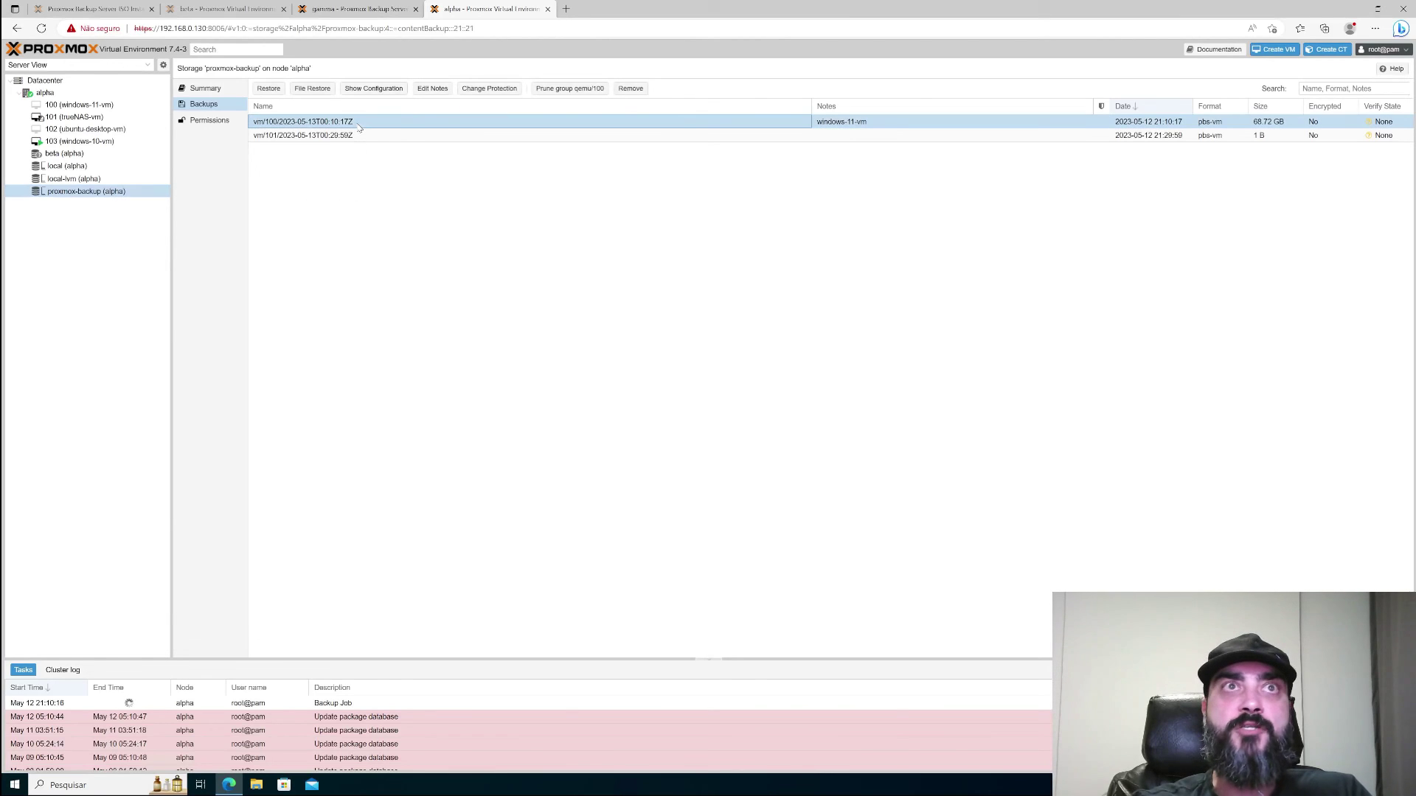
left_click(268, 89)
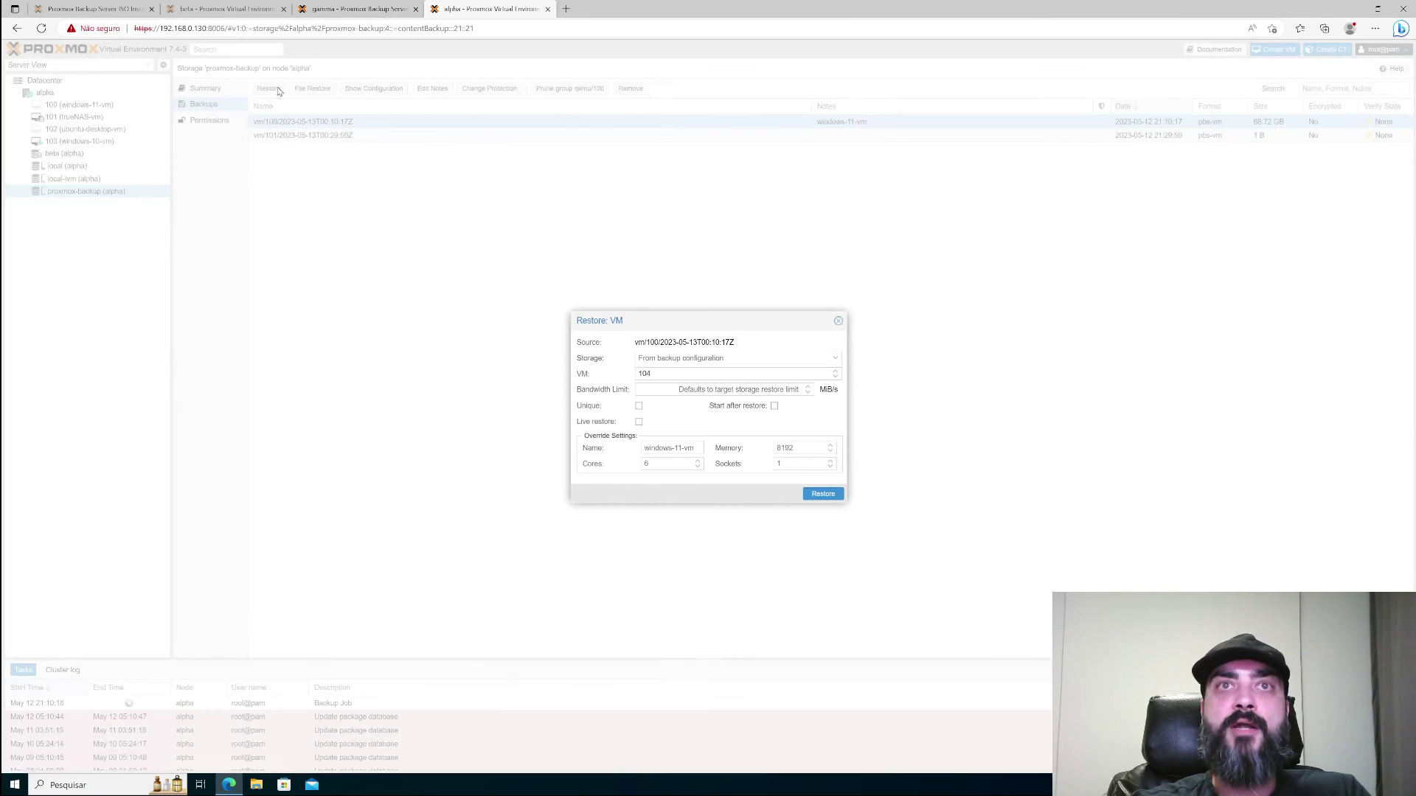